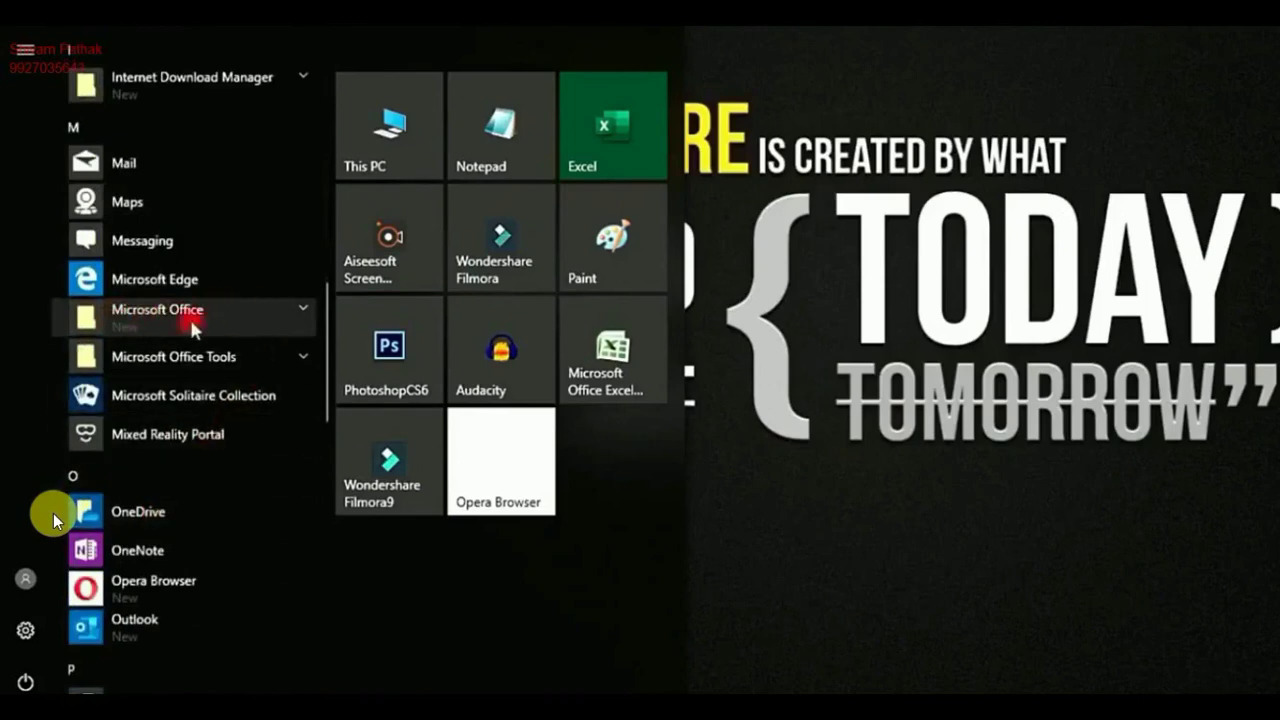
Look through the Microsoft Office programs installed on the computer, including the Office 2007 applications and the newer Excel
{"action": "left_click", "coordinate": [305, 309]}
{"action": "scroll", "coordinate": [225, 480], "scroll_direction": "down", "scroll_amount": 2}
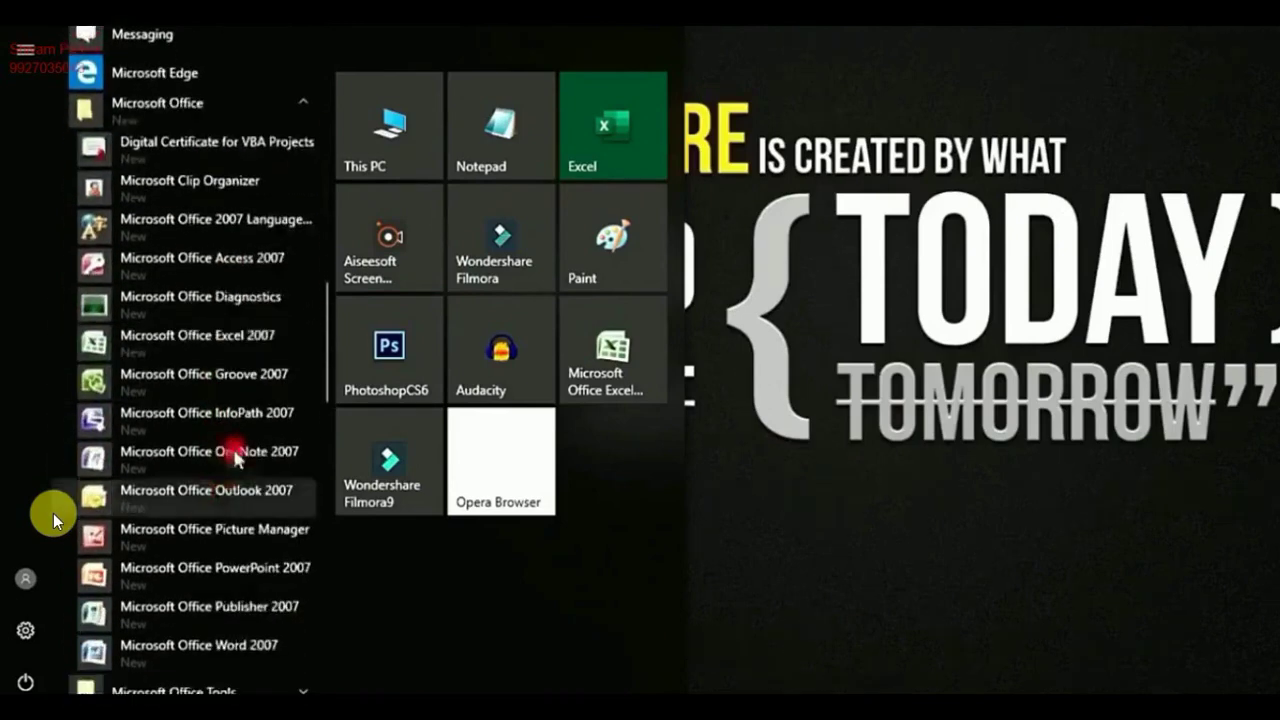
{"action": "scroll", "coordinate": [230, 505], "scroll_direction": "down", "scroll_amount": 1}
{"action": "scroll", "coordinate": [237, 486], "scroll_direction": "up", "scroll_amount": 1}
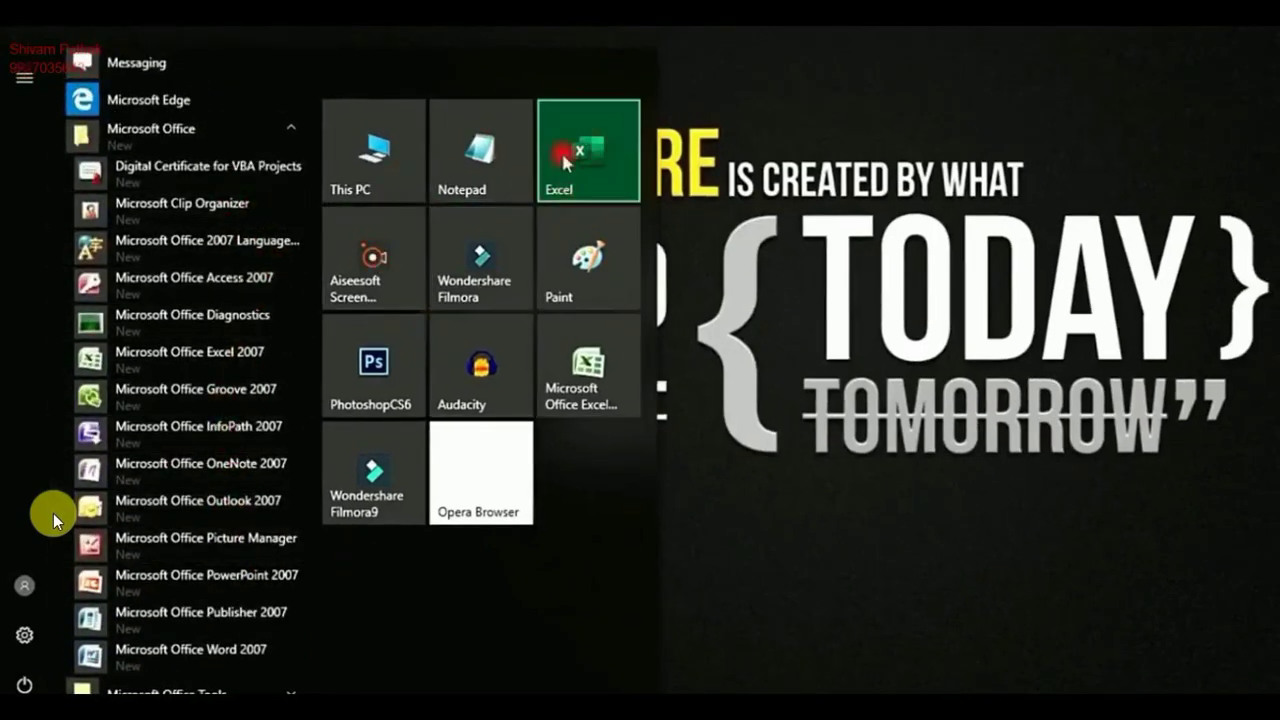
{"action": "left_click", "coordinate": [565, 200]}
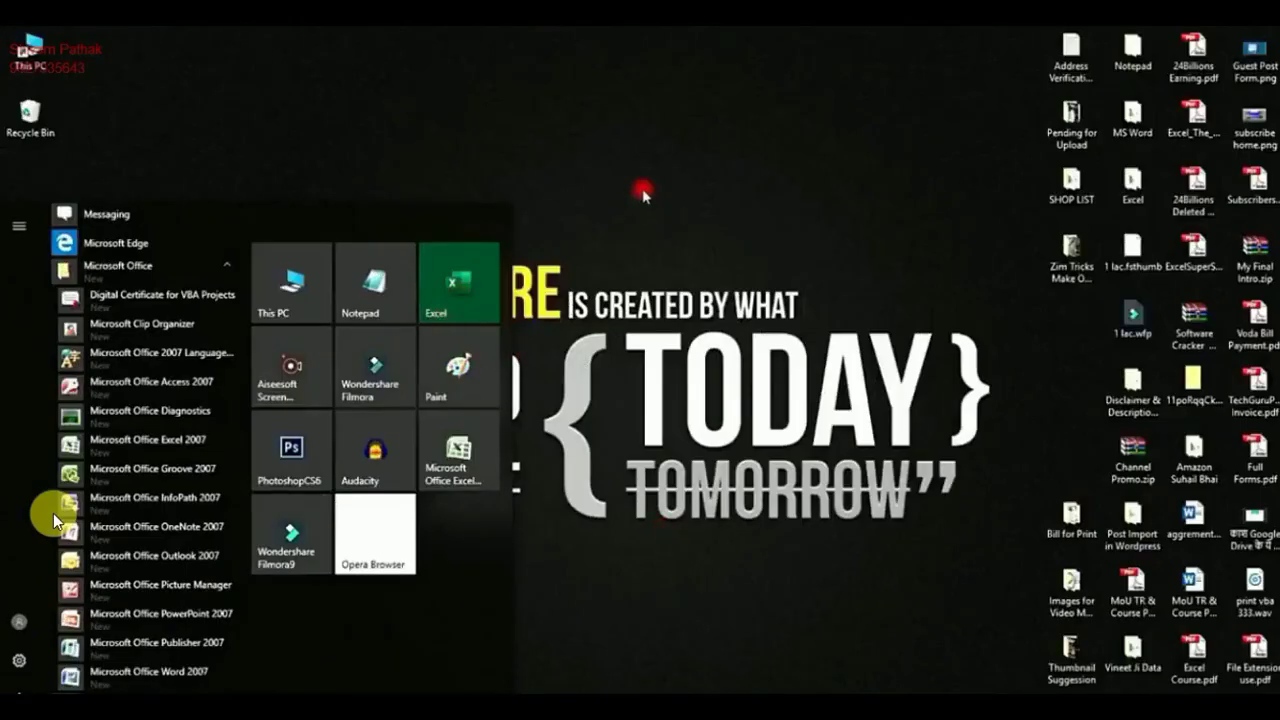
{"action": "left_click", "coordinate": [643, 192]}
Create a new Microsoft Excel worksheet file directly on the desktop
{"action": "right_click", "coordinate": [376, 115]}
{"action": "left_click", "coordinate": [153, 486]}
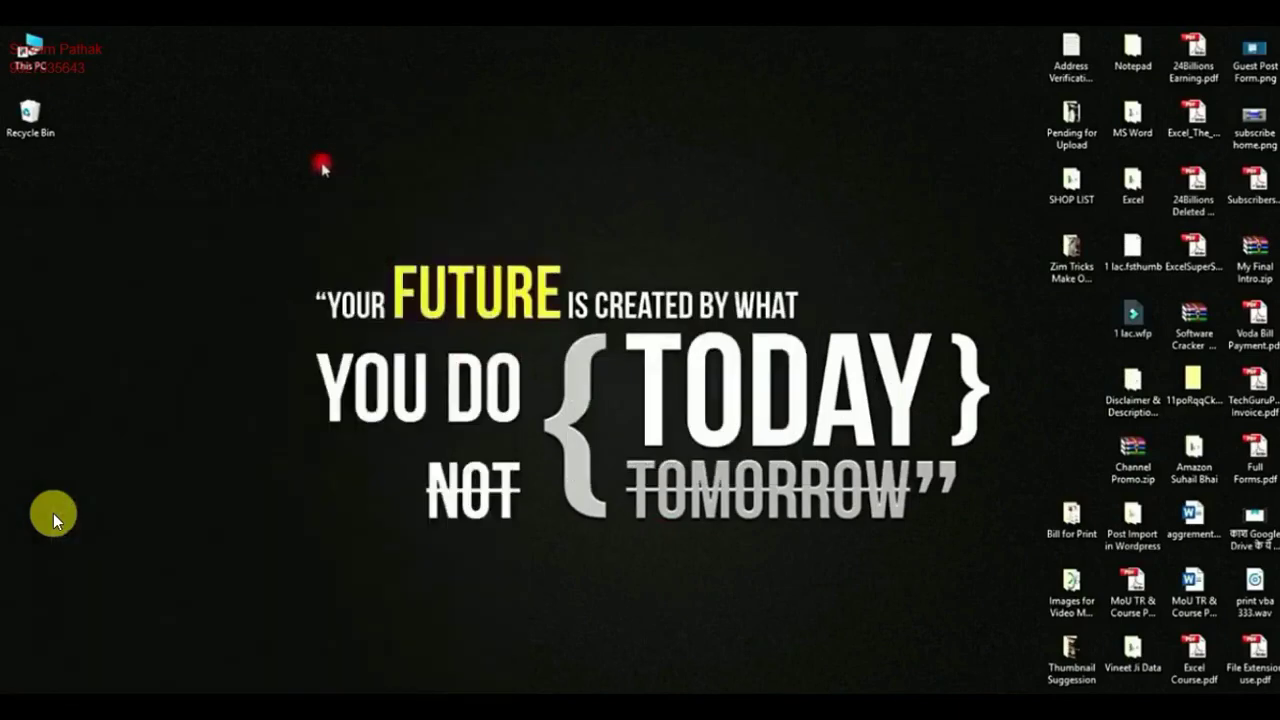
{"action": "right_click", "coordinate": [220, 113]}
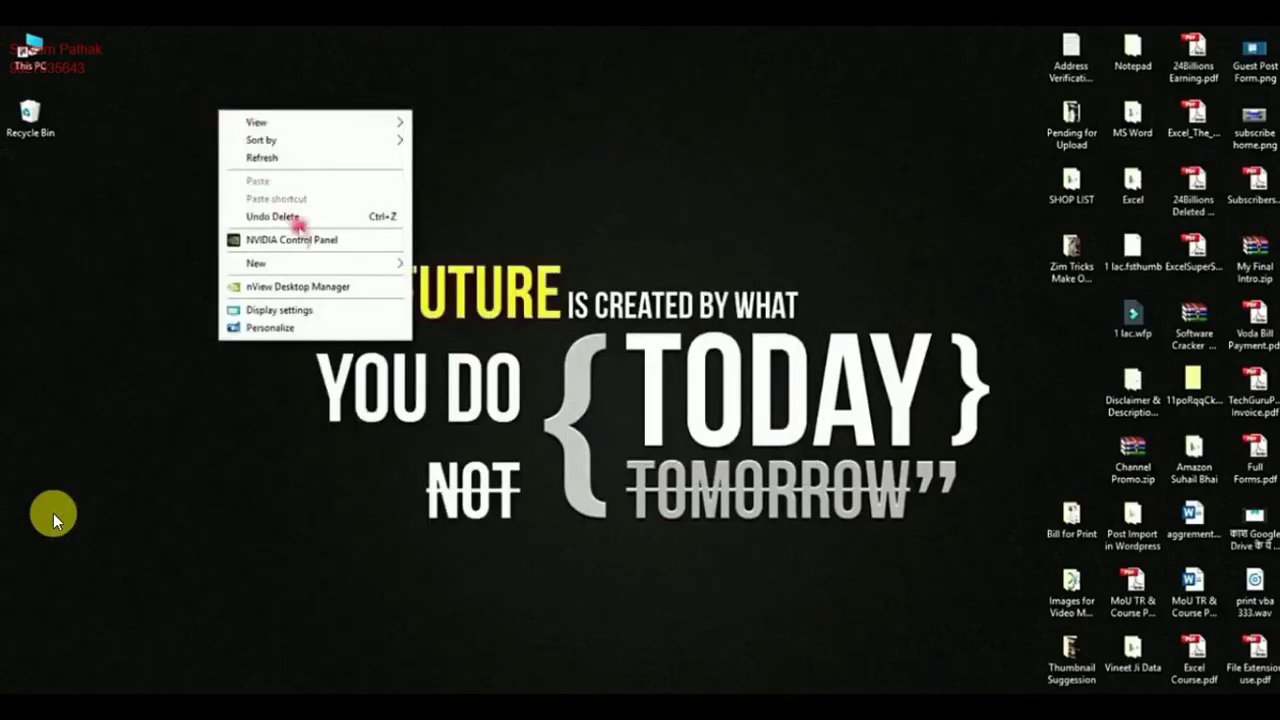
{"action": "mouse_move", "coordinate": [315, 263]}
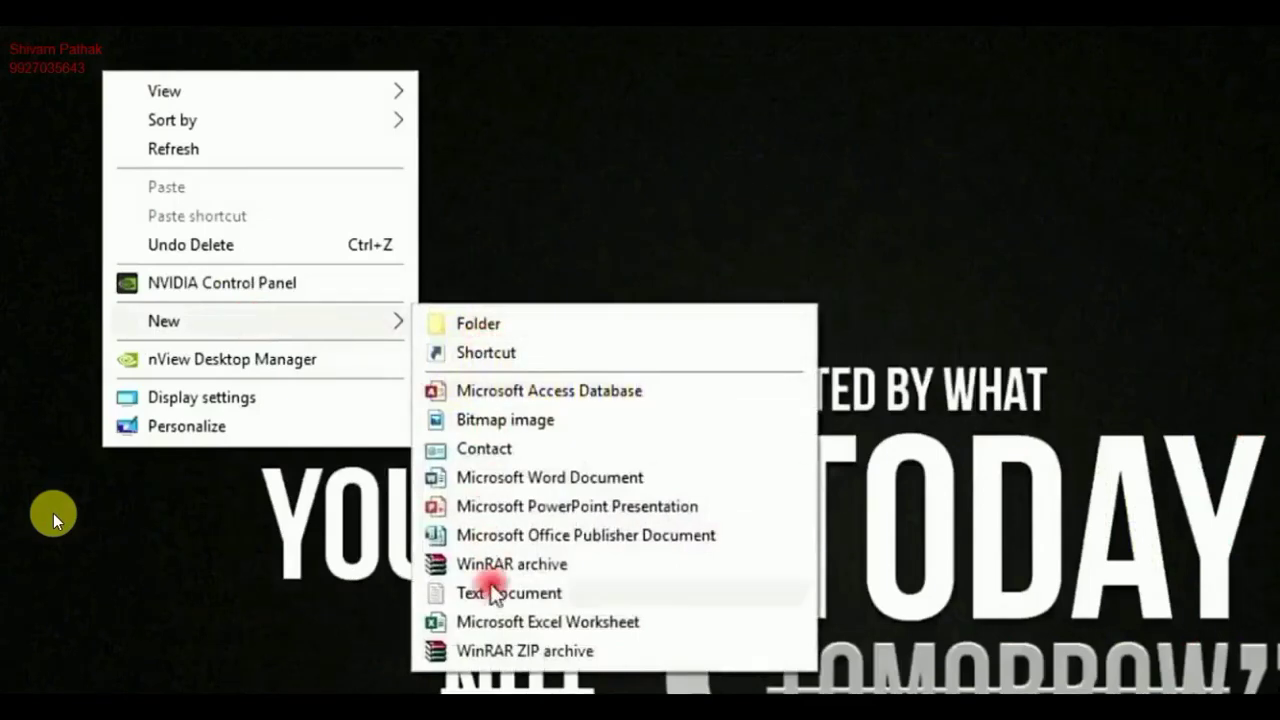
{"action": "left_click", "coordinate": [664, 622]}
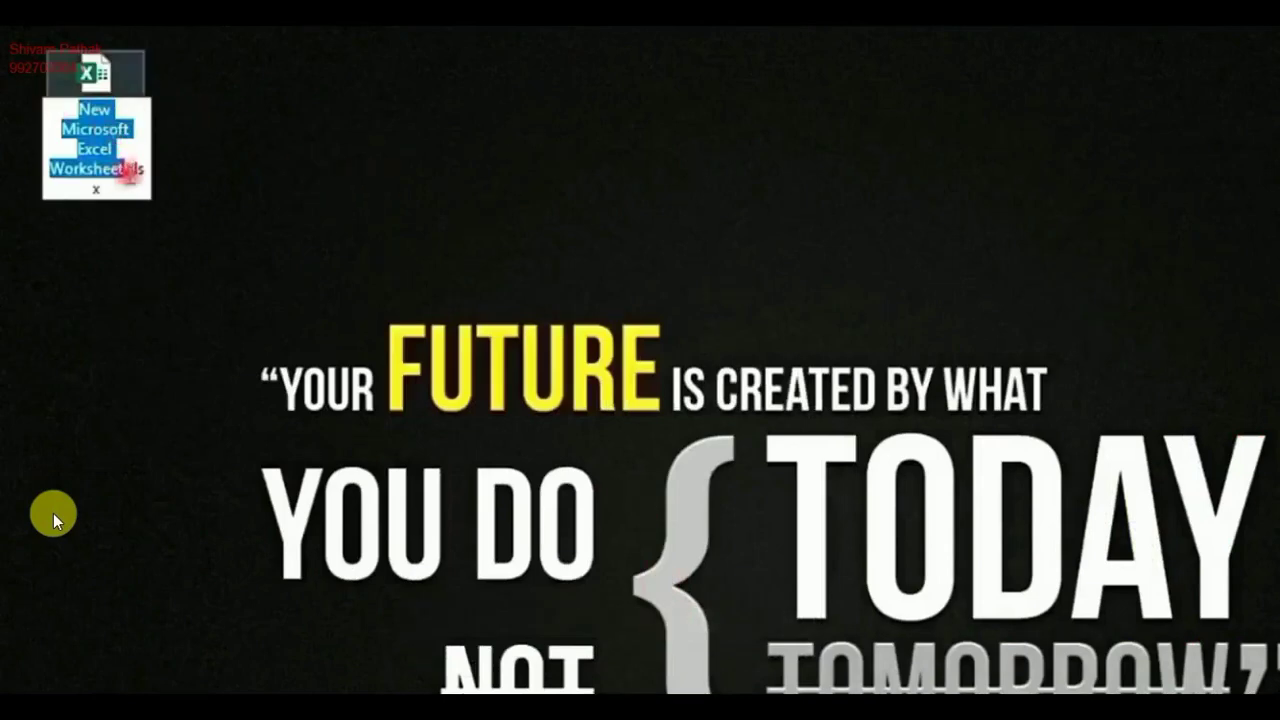
Name the new worksheet file on the desktop New, keeping the .xlsx extension
{"action": "left_click", "coordinate": [93, 129]}
{"action": "left_click_drag", "start_coordinate": [125, 168], "coordinate": [41, 76]}
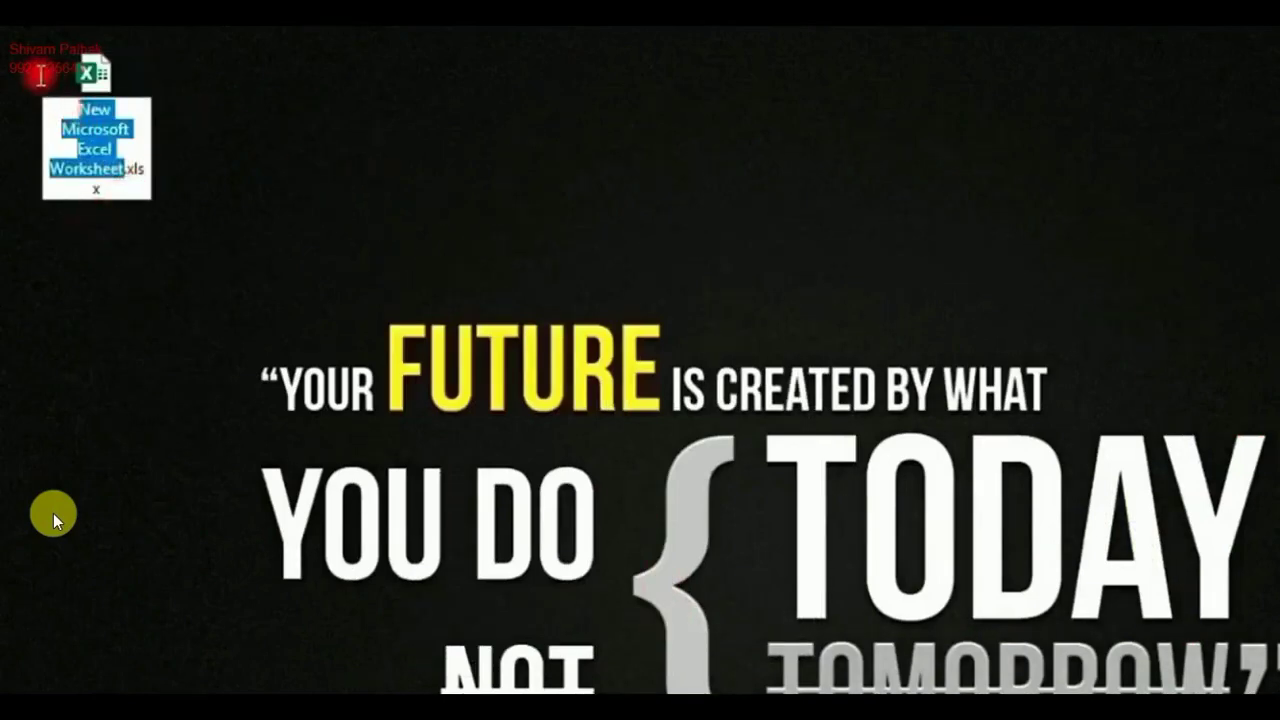
{"action": "type", "text": "New"}
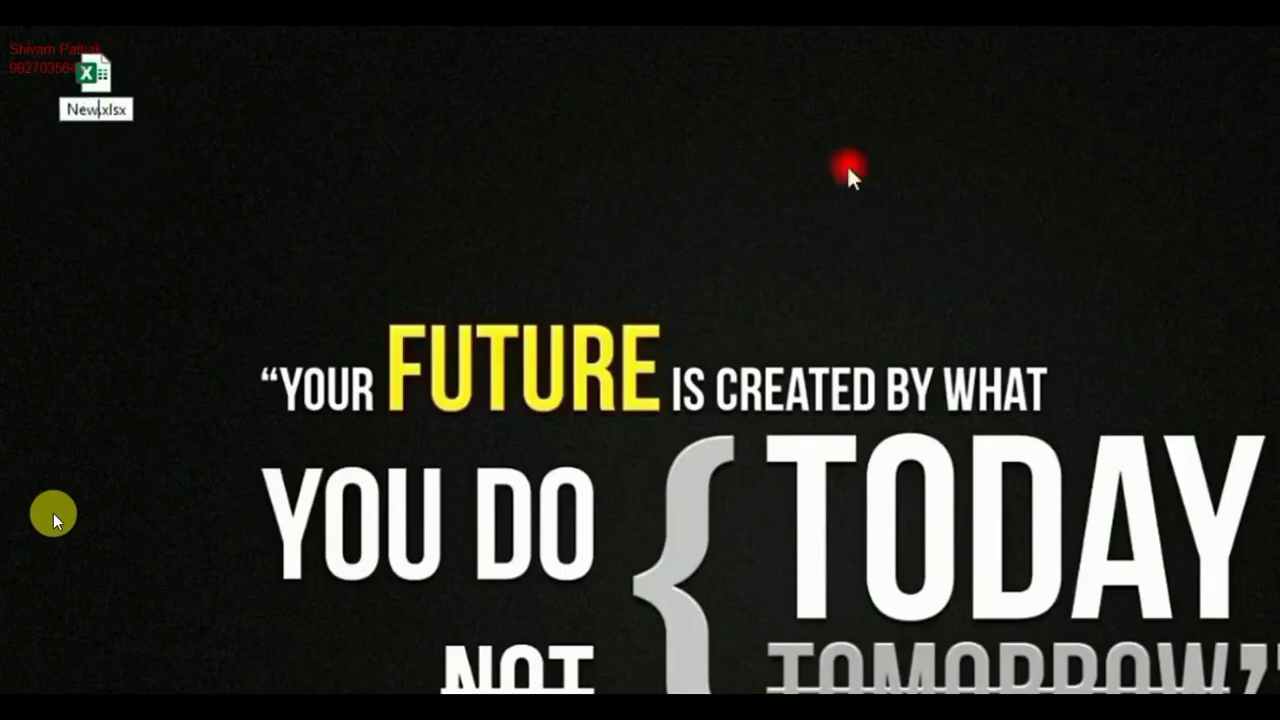
{"action": "left_click", "coordinate": [847, 164]}
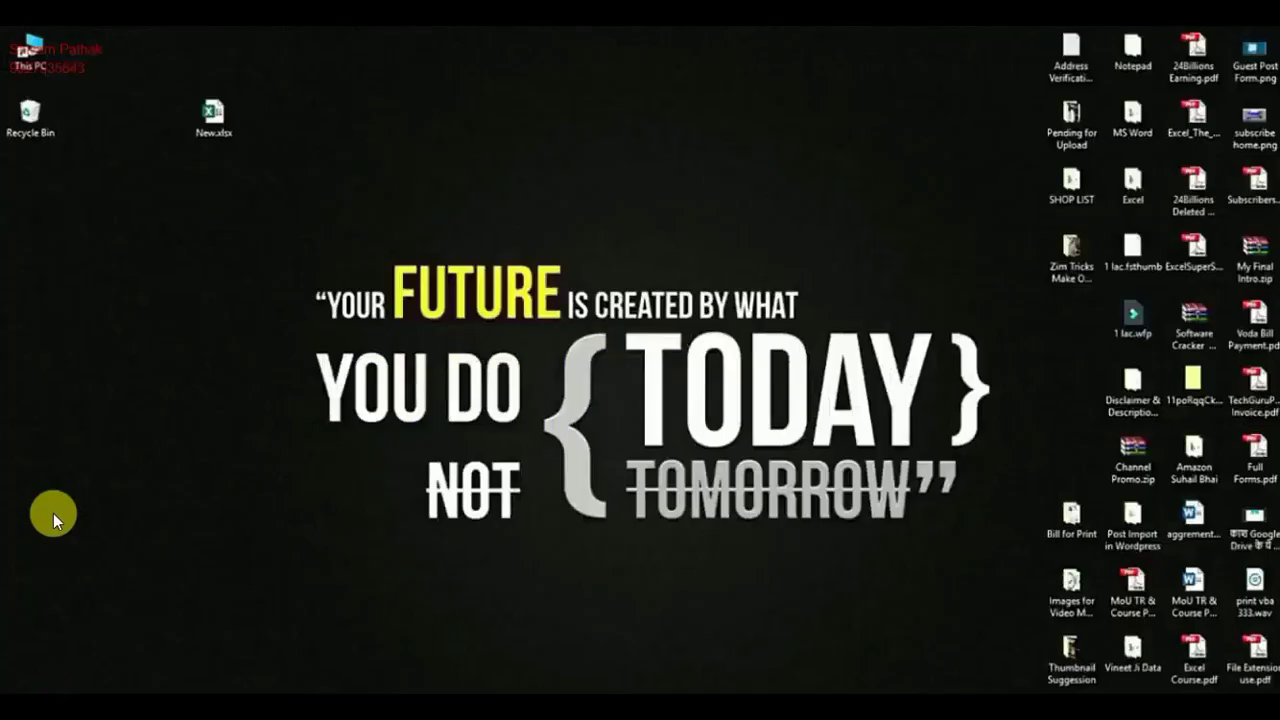
Launch Excel and review the recent workbooks along with their modification dates
{"action": "key", "text": "super"}
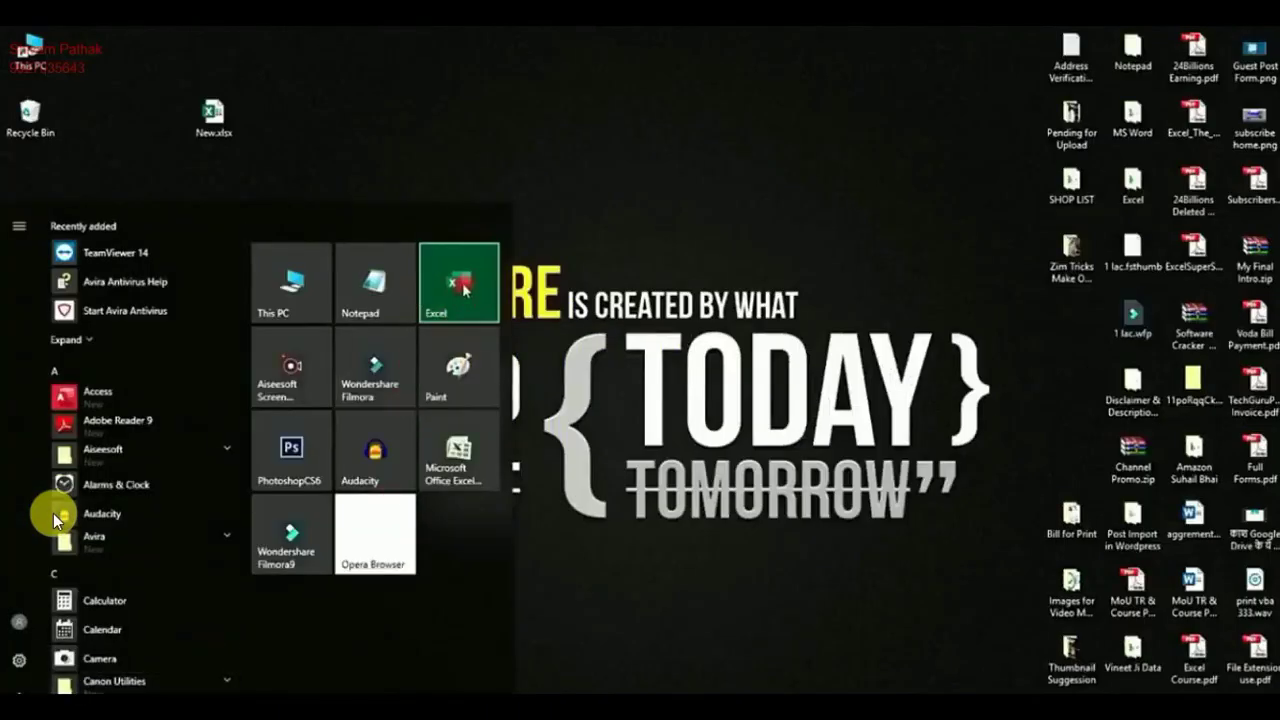
{"action": "left_click", "coordinate": [494, 297]}
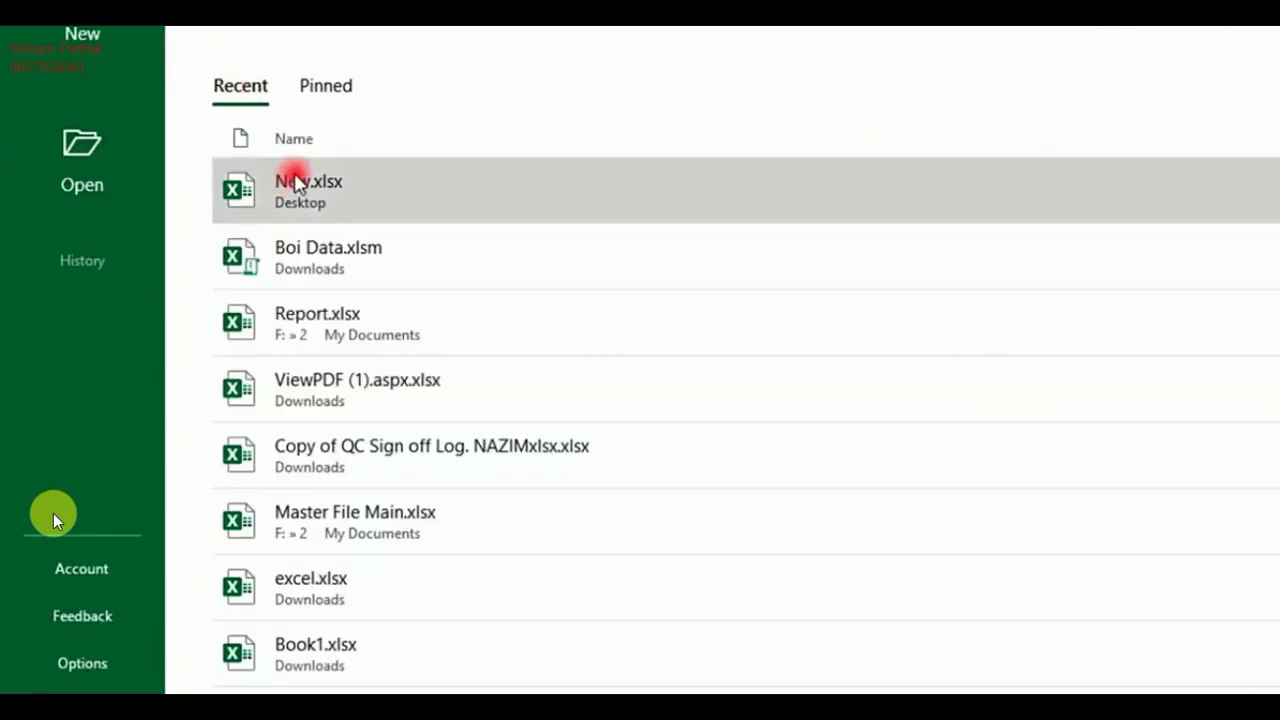
{"action": "scroll", "coordinate": [394, 434], "scroll_direction": "down", "scroll_amount": 3}
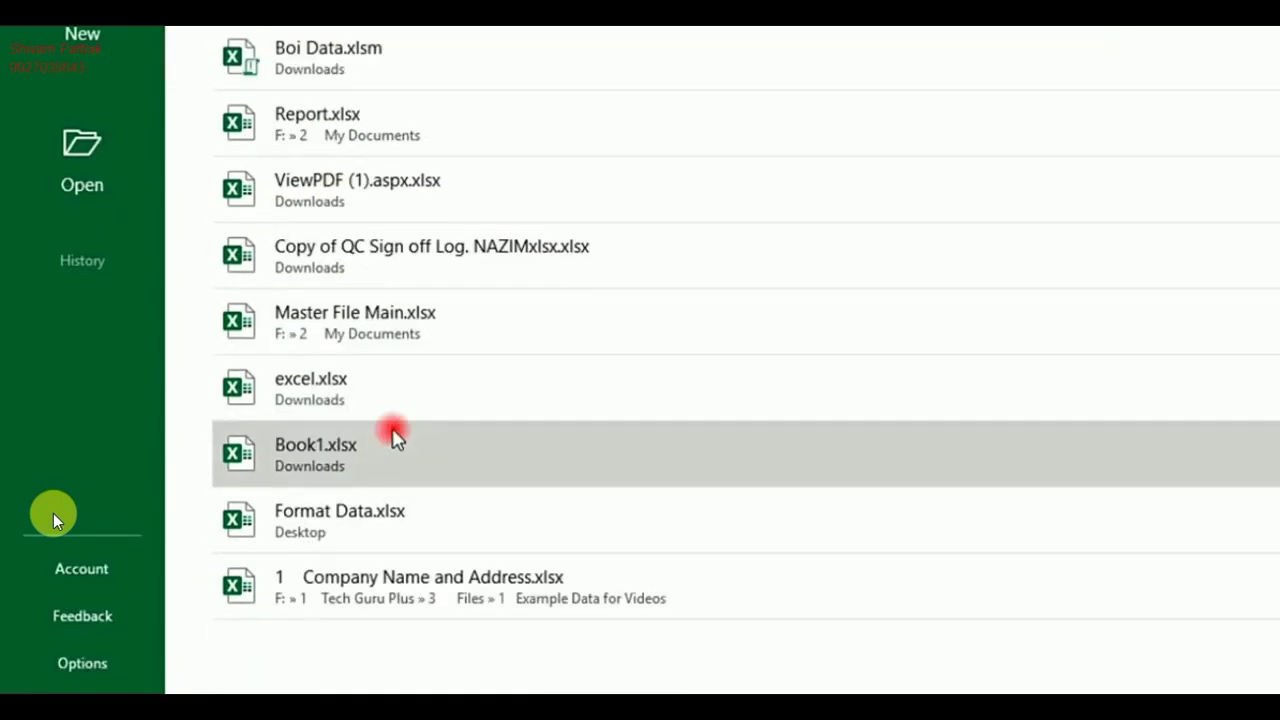
{"action": "scroll", "coordinate": [394, 434], "scroll_direction": "up", "scroll_amount": 3}
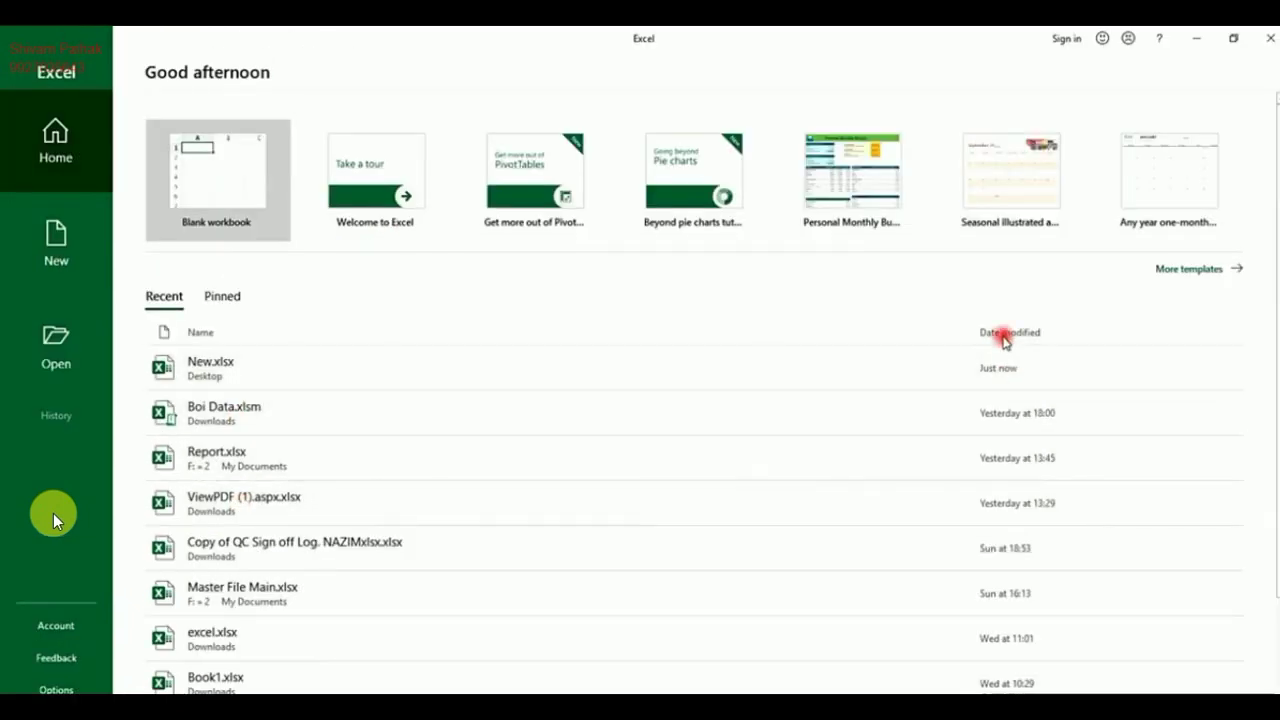
{"action": "left_click", "coordinate": [1010, 417]}
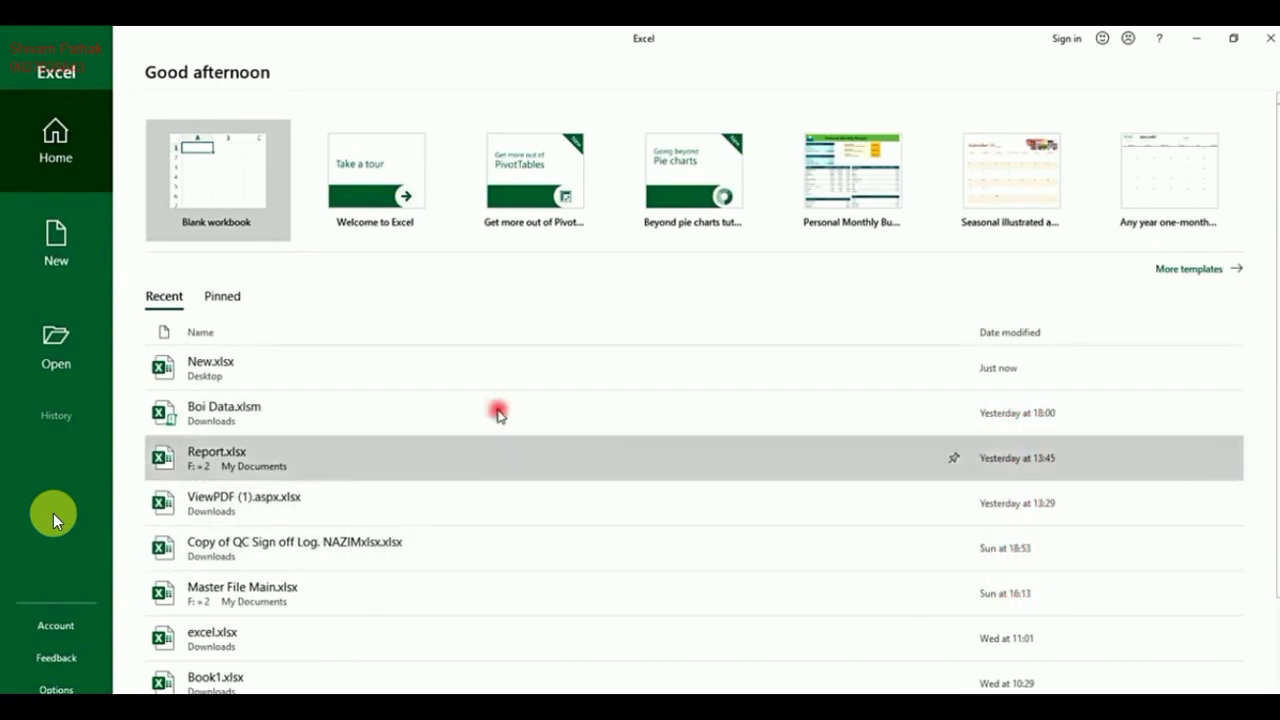
Check the list of pinned workbooks and return to the recent workbooks
{"action": "left_click", "coordinate": [232, 298]}
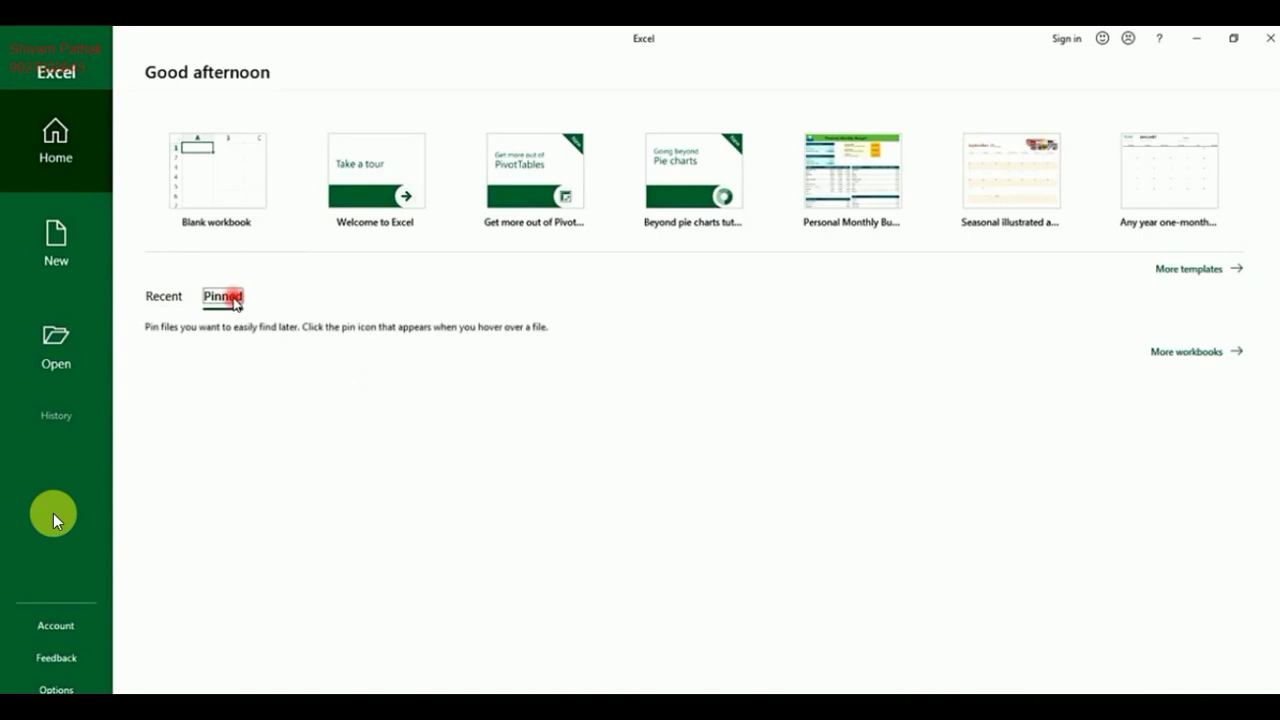
{"action": "left_click", "coordinate": [257, 354]}
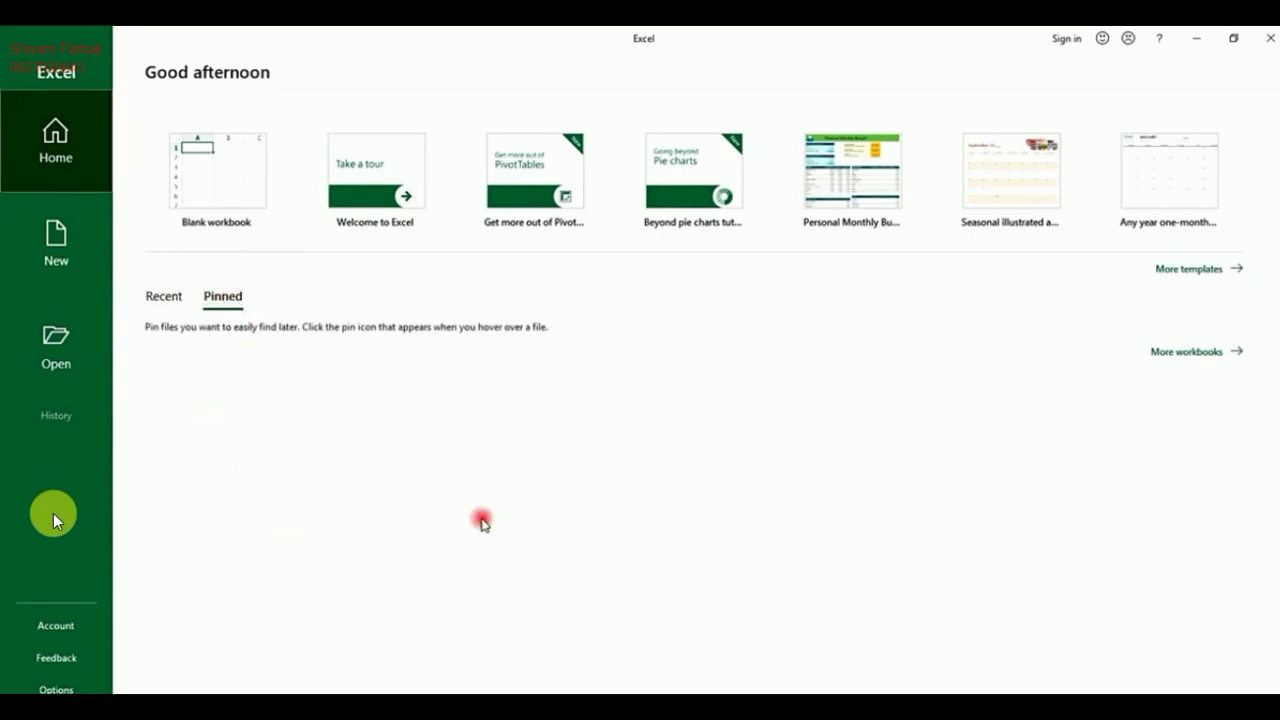
{"action": "left_click", "coordinate": [164, 296]}
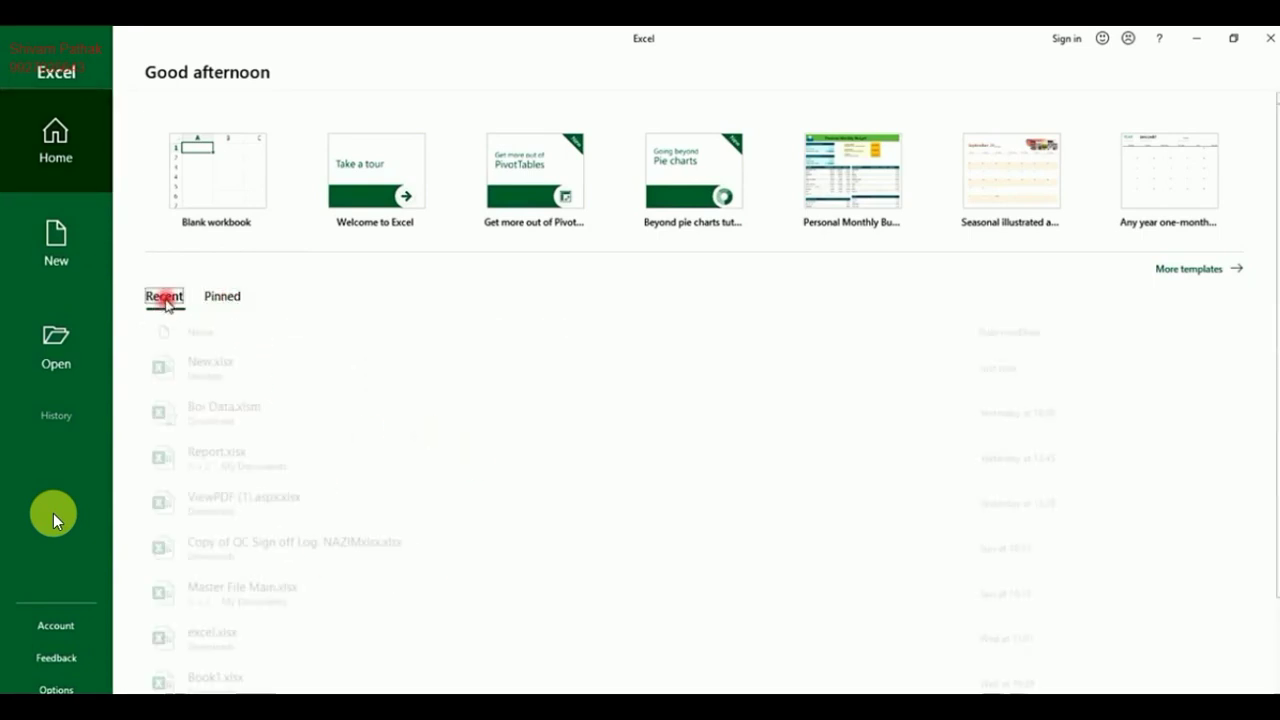
Pin Boi Data.xlsm from the recent workbooks and display the pinned workbooks
{"action": "right_click", "coordinate": [330, 372]}
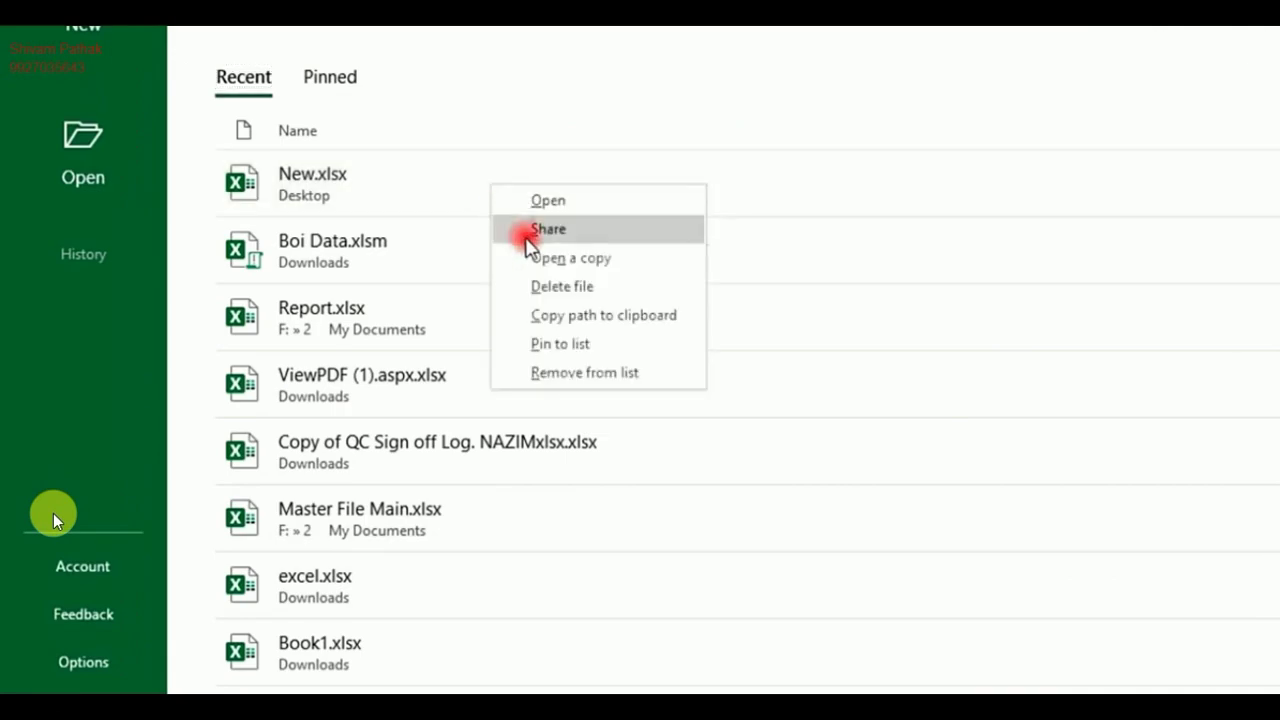
{"action": "right_click", "coordinate": [308, 244]}
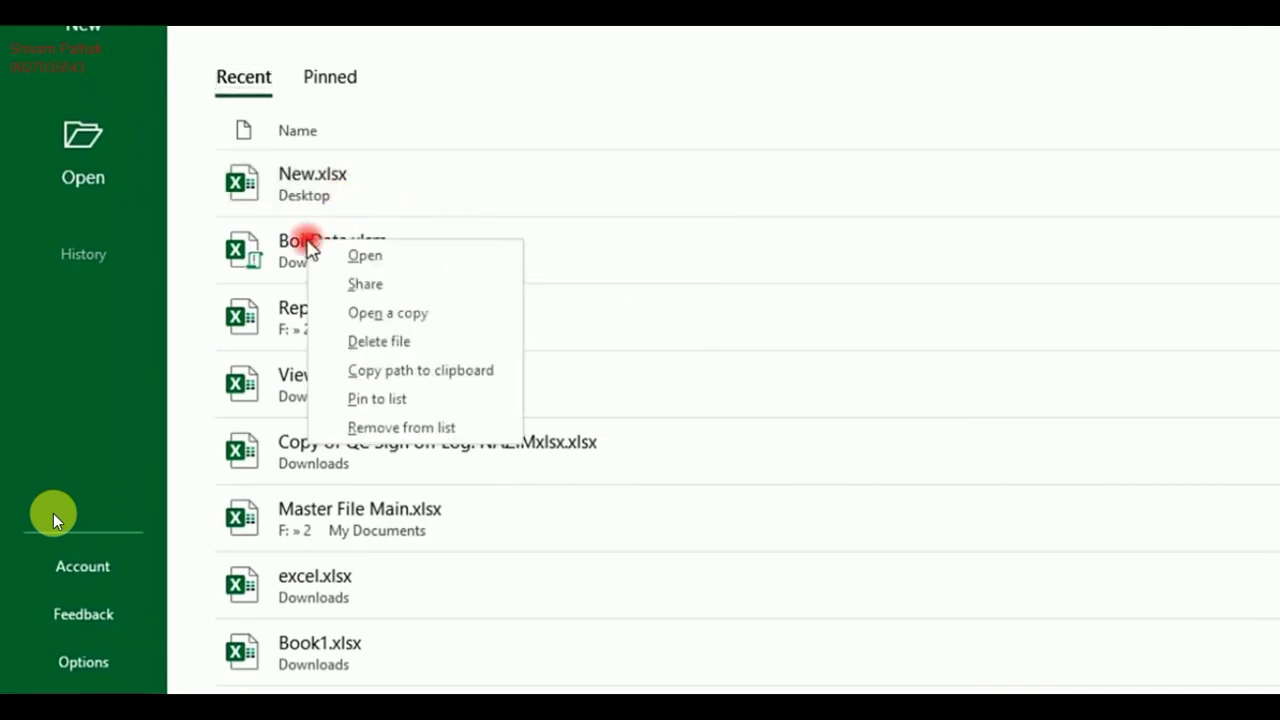
{"action": "left_click", "coordinate": [440, 400]}
{"action": "left_click", "coordinate": [330, 80]}
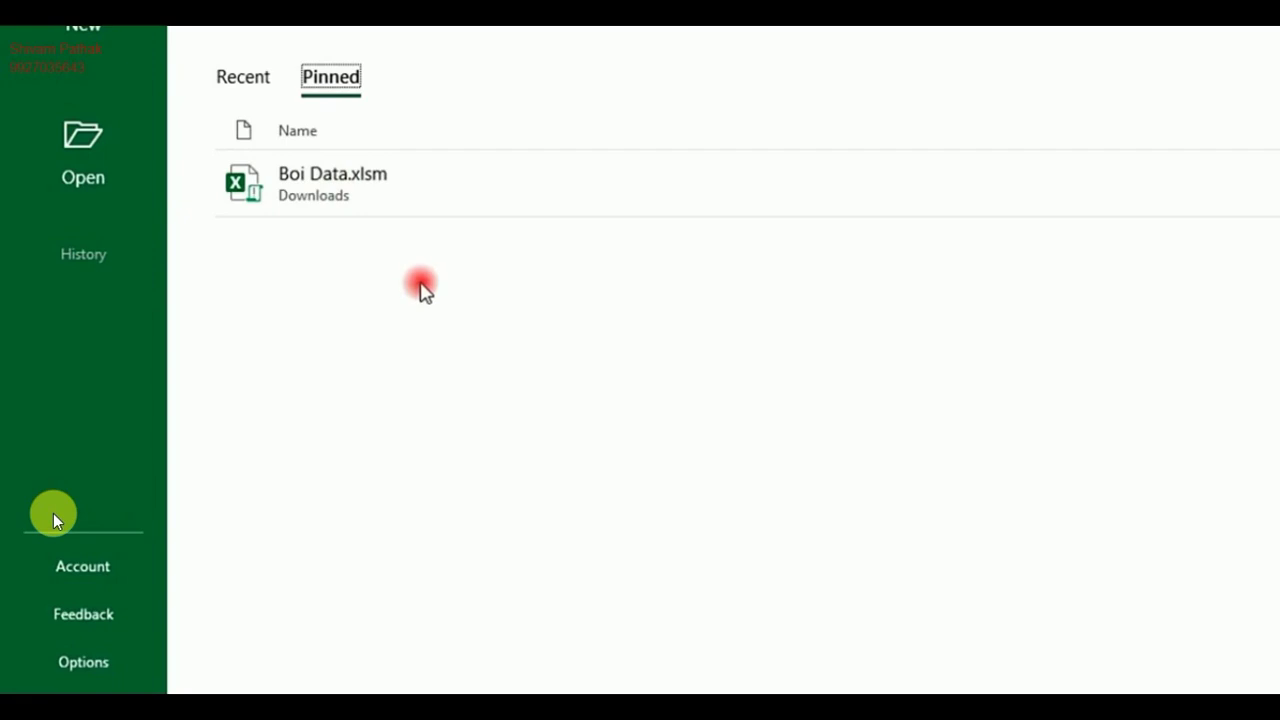
Pin Master File Main.xlsx from the recent workbooks and display it among the pinned files
{"action": "left_click", "coordinate": [245, 82]}
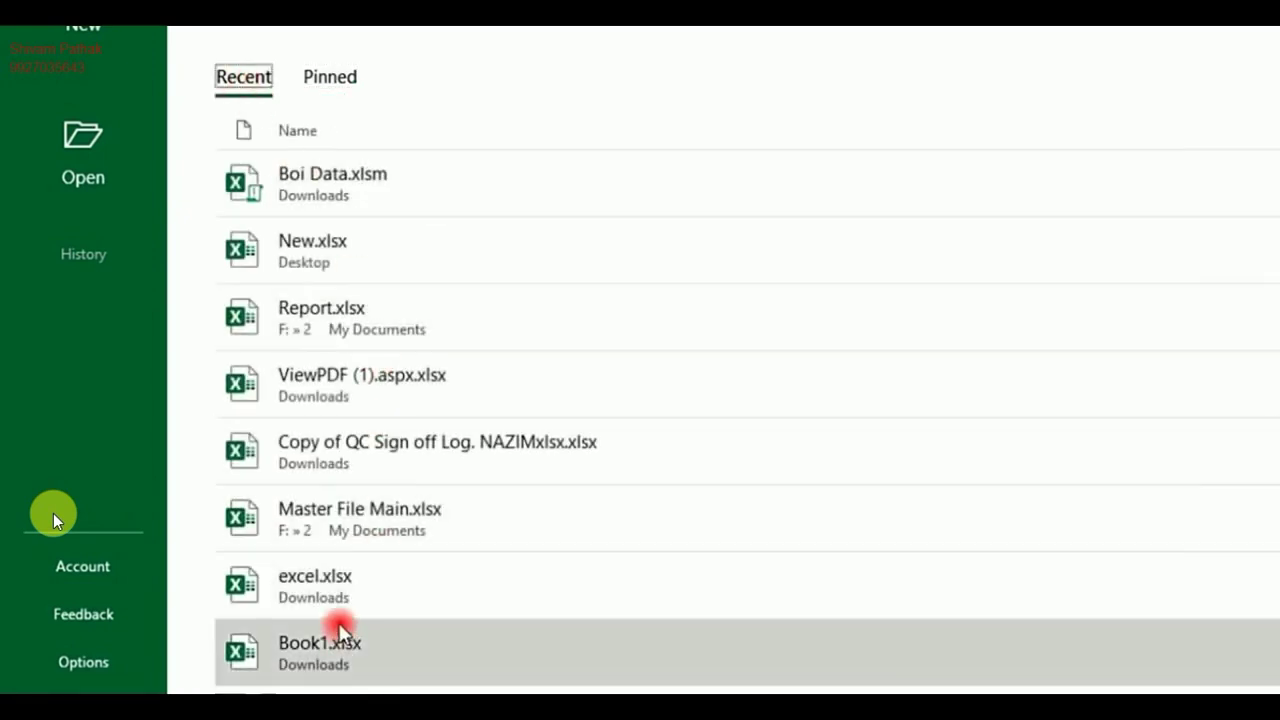
{"action": "right_click", "coordinate": [318, 514]}
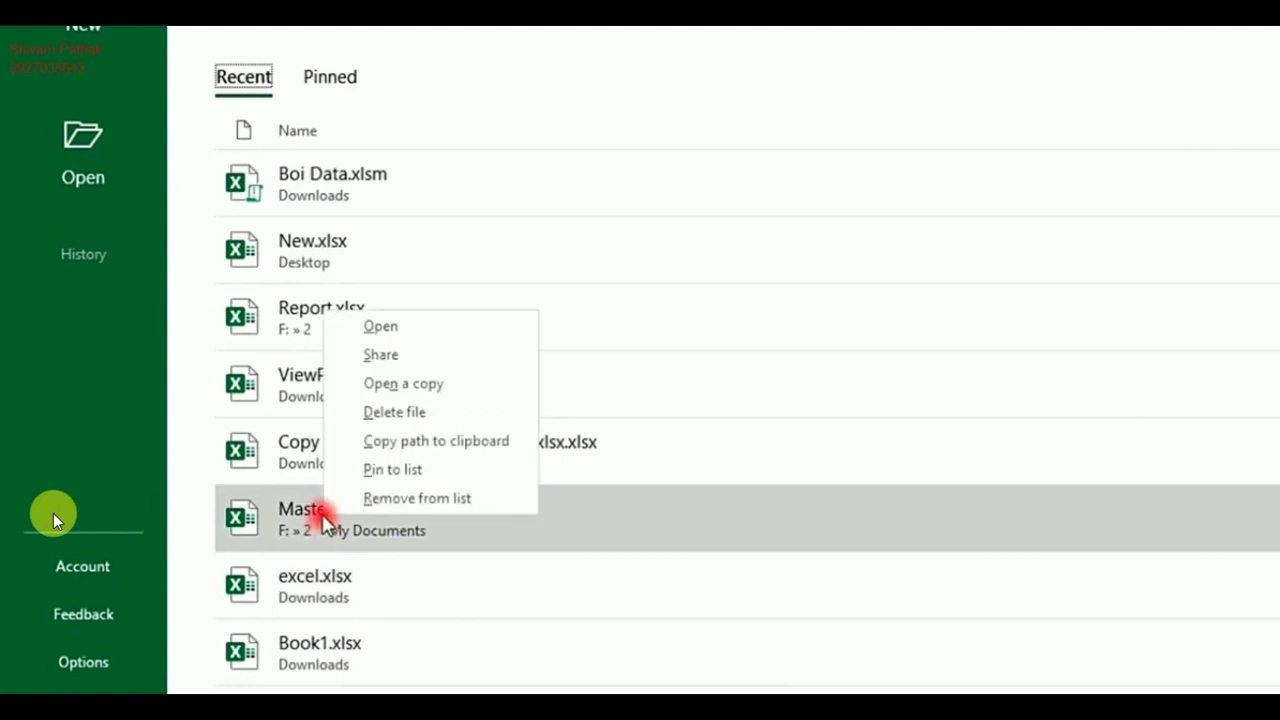
{"action": "left_click", "coordinate": [358, 470]}
{"action": "left_click", "coordinate": [313, 79]}
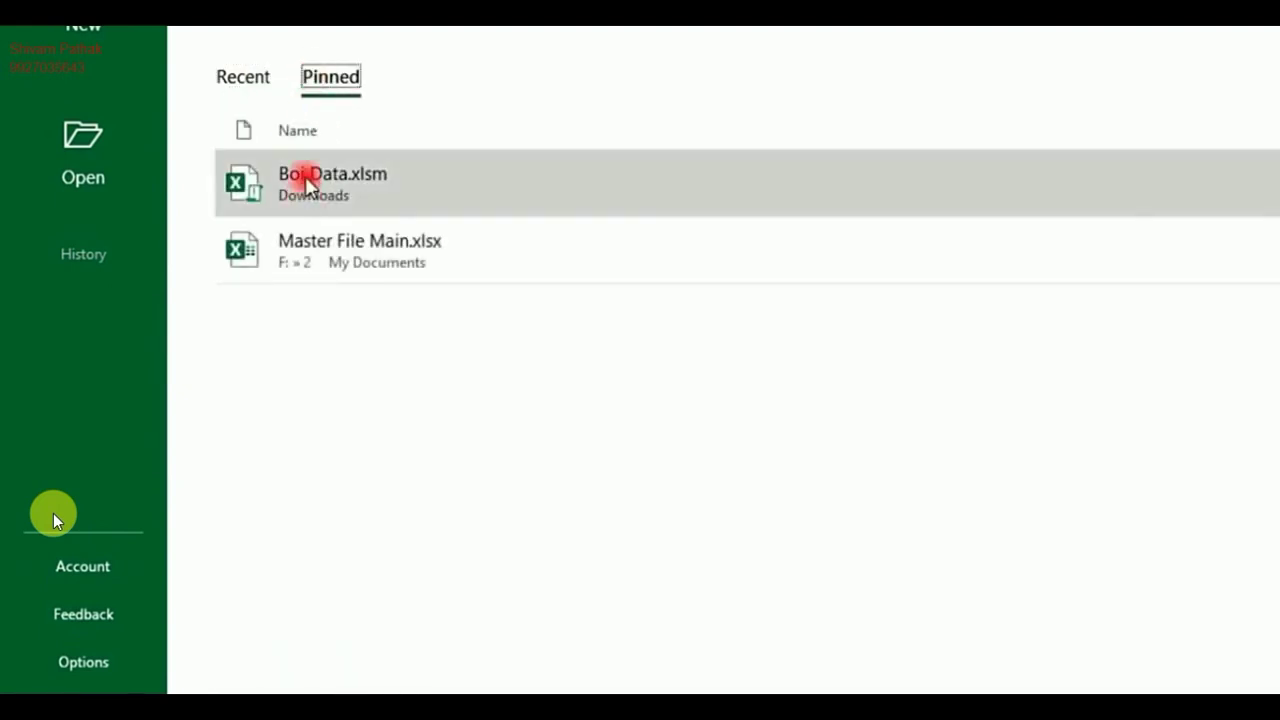
Compare the recent workbooks with the pinned ones, Boi Data.xlsm and Master File Main.xlsx
{"action": "left_click", "coordinate": [262, 80]}
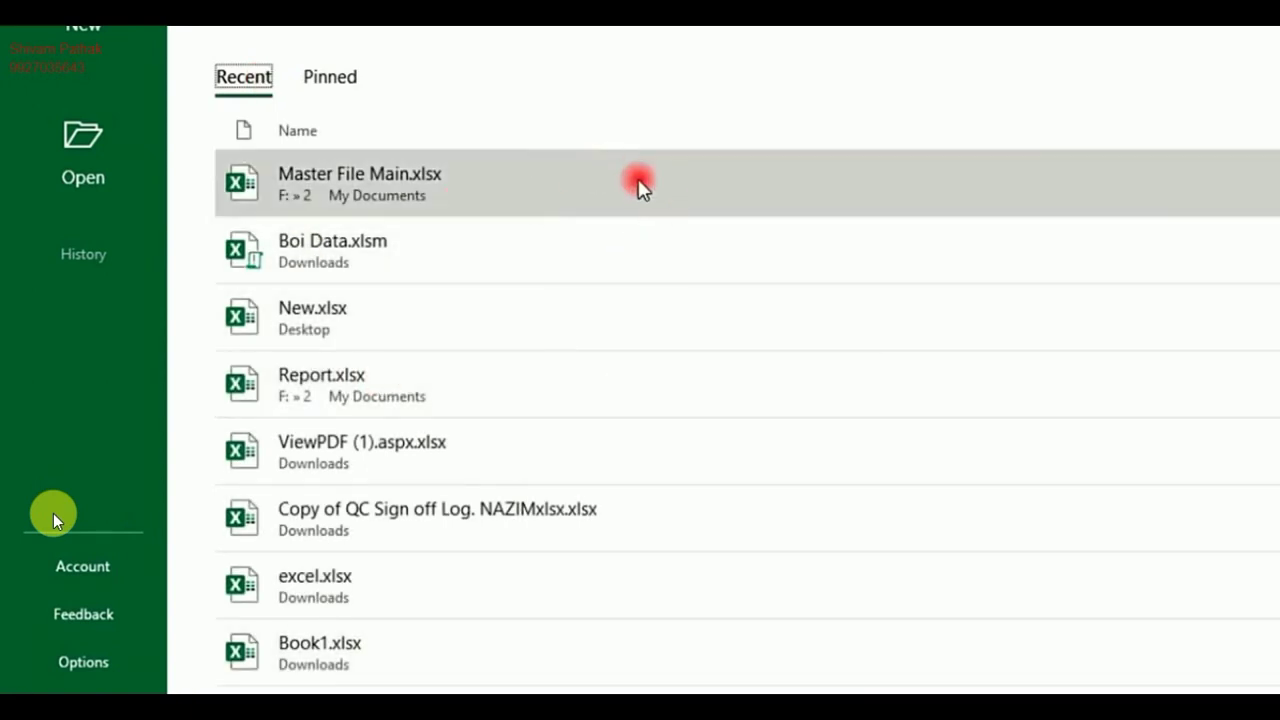
{"action": "left_click", "coordinate": [345, 80]}
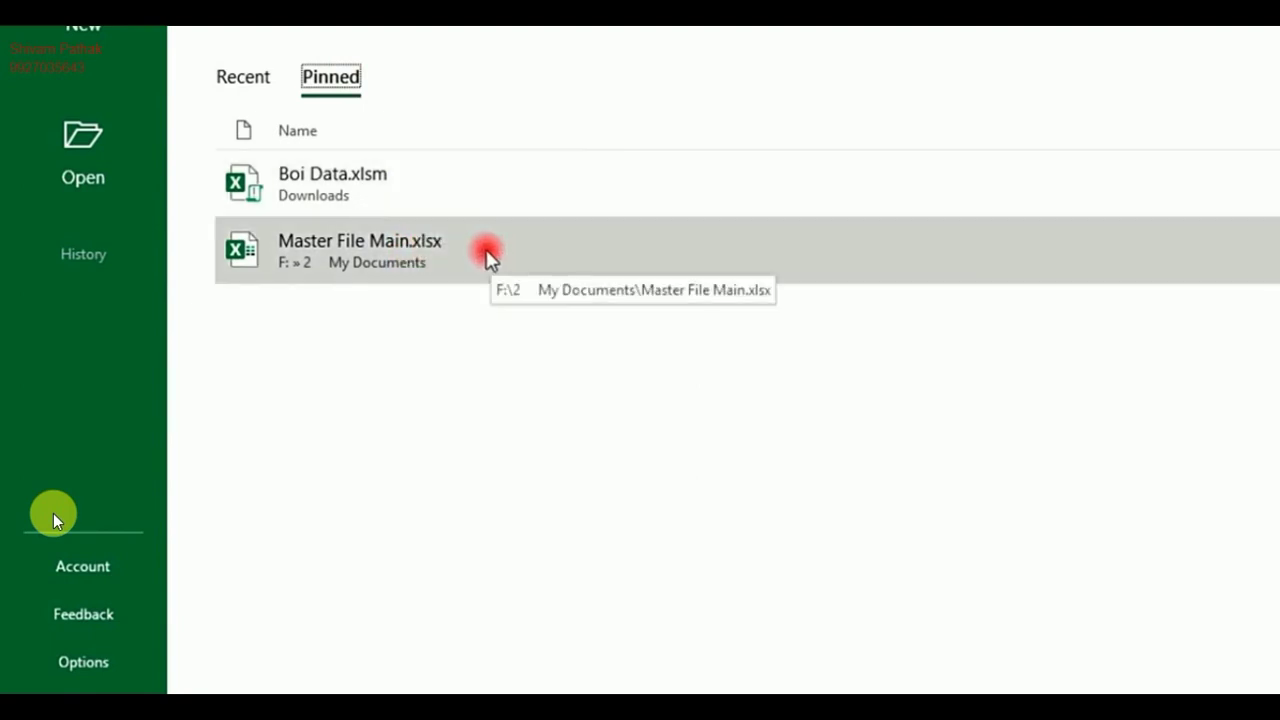
{"action": "left_click", "coordinate": [486, 251]}
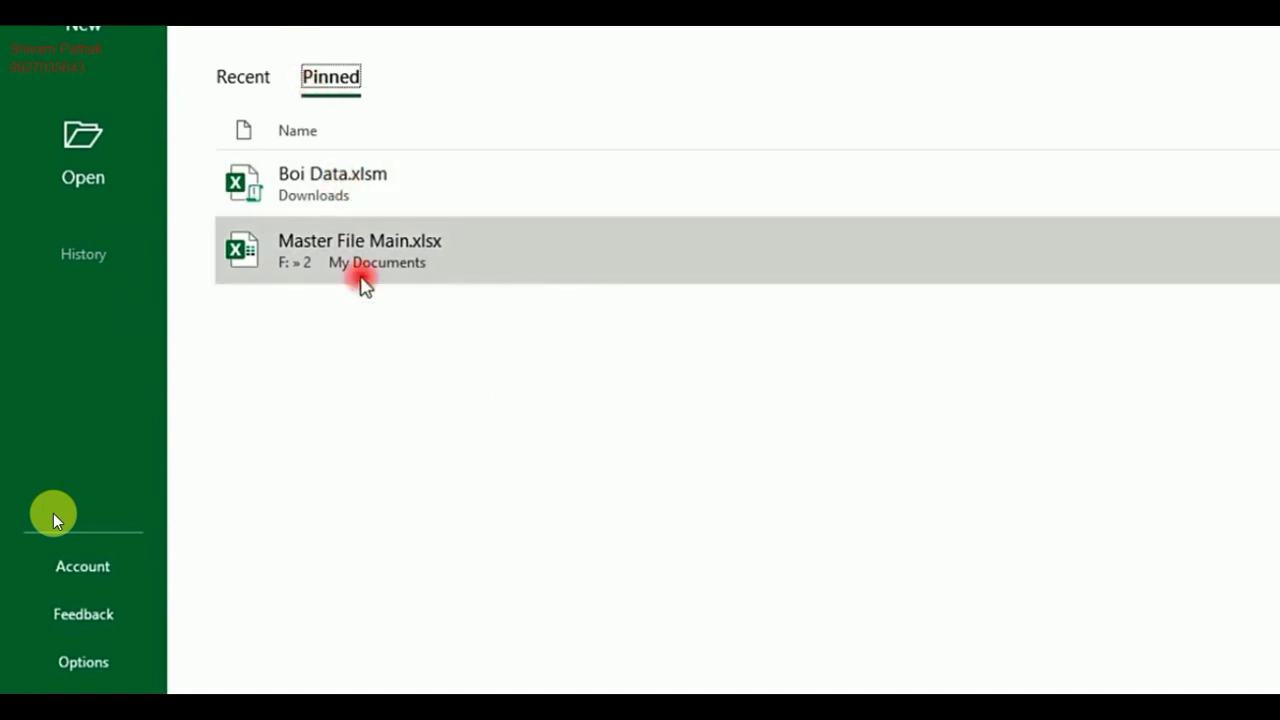
{"action": "left_click", "coordinate": [157, 292]}
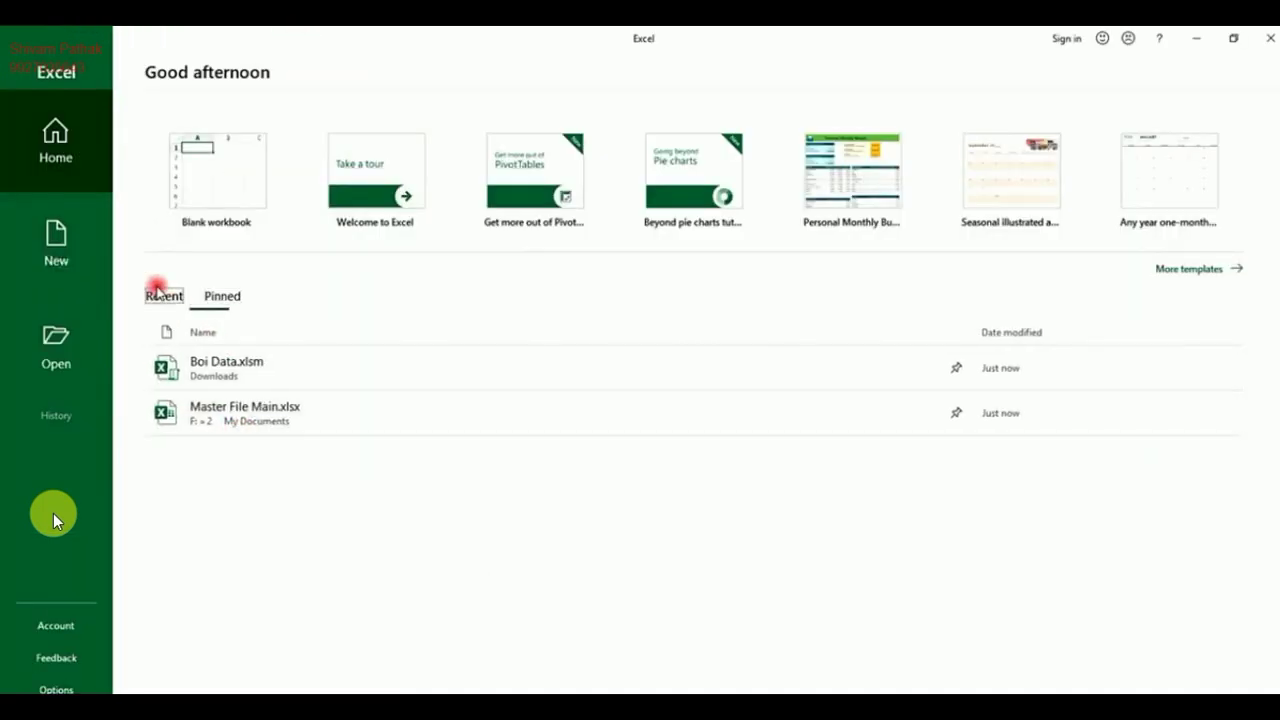
Examine the templates offered for a new workbook, such as the calendars, weekly attendance report and invoices, and return to Blank workbook
{"action": "left_click", "coordinate": [55, 236]}
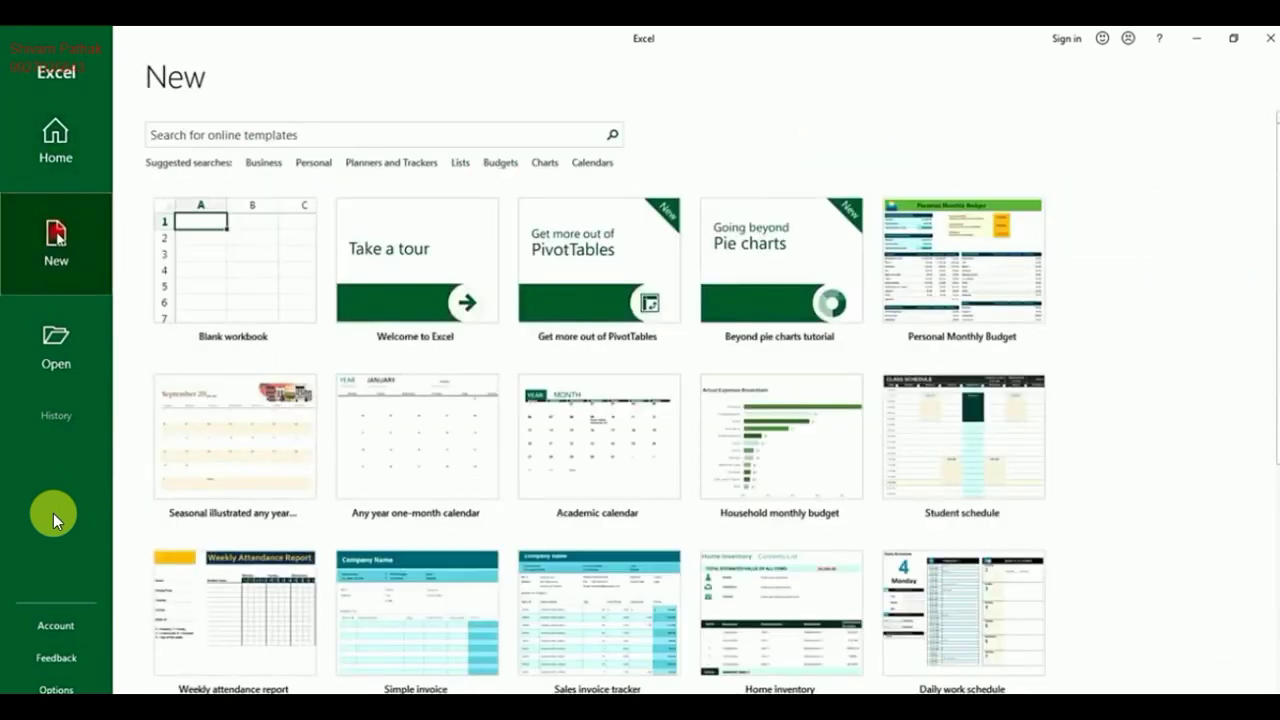
{"action": "left_click", "coordinate": [249, 297]}
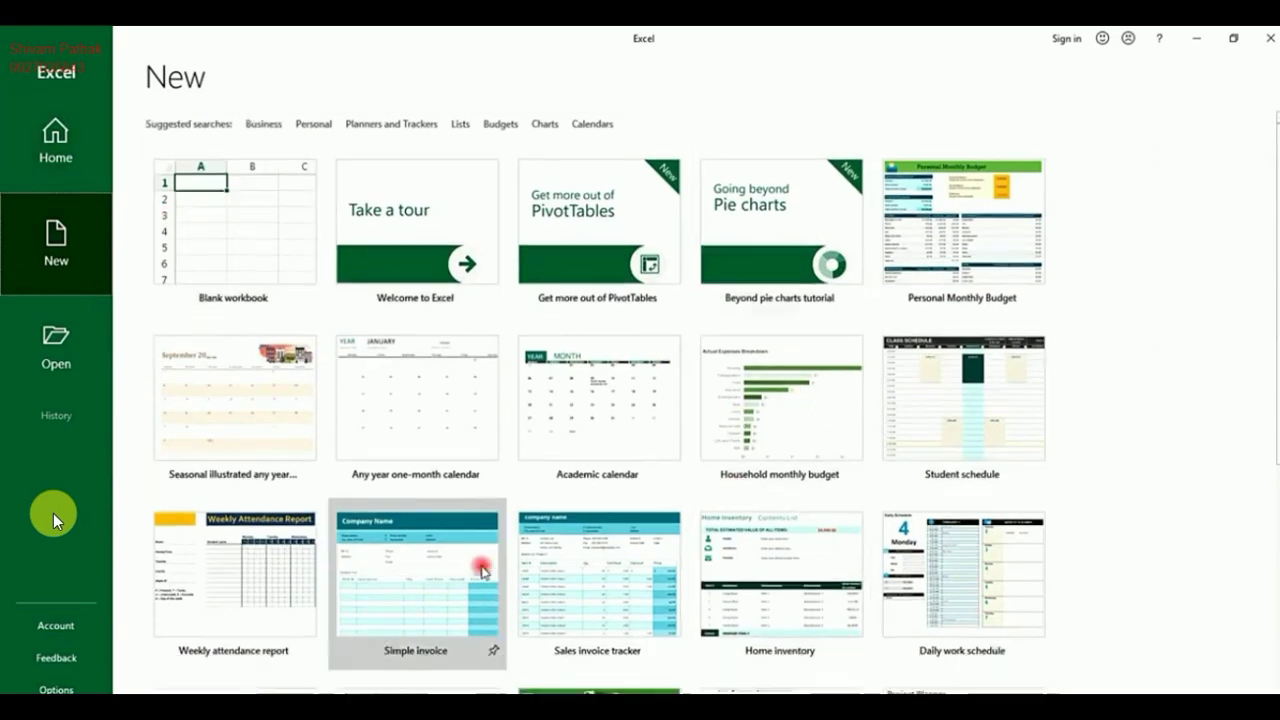
{"action": "scroll", "coordinate": [480, 565], "scroll_direction": "down", "scroll_amount": 3}
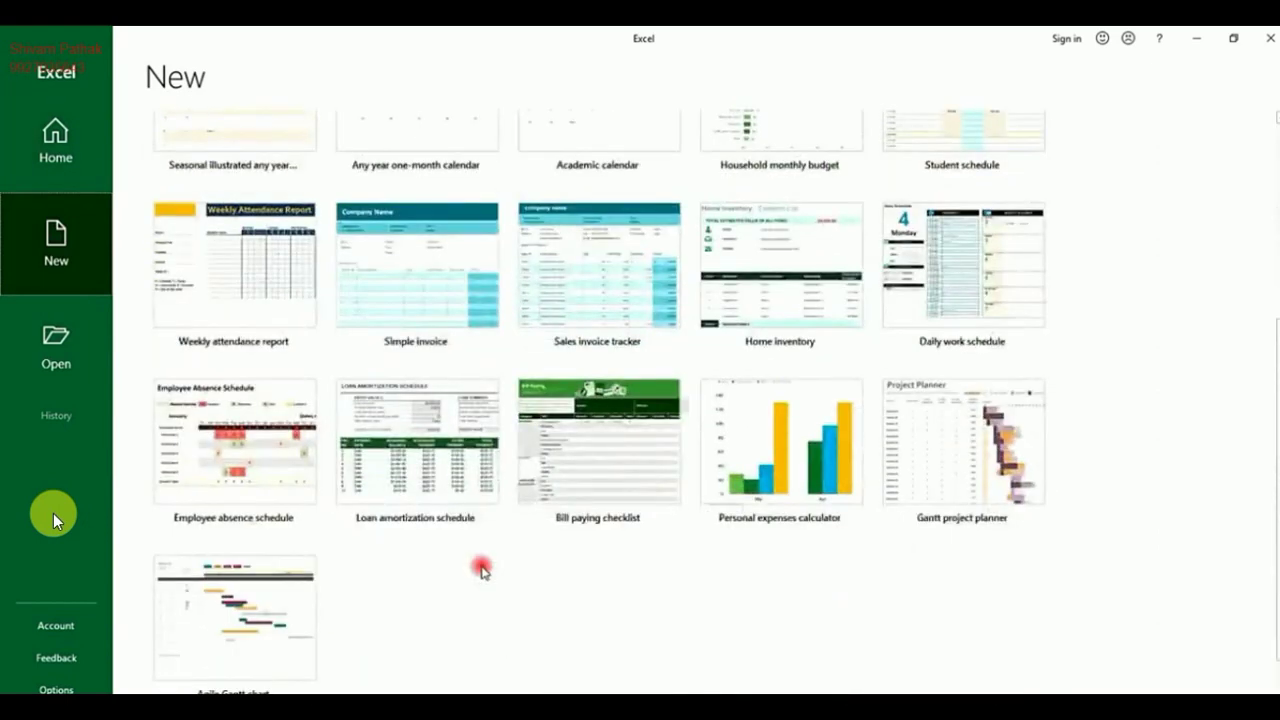
{"action": "scroll", "coordinate": [651, 491], "scroll_direction": "up", "scroll_amount": 3}
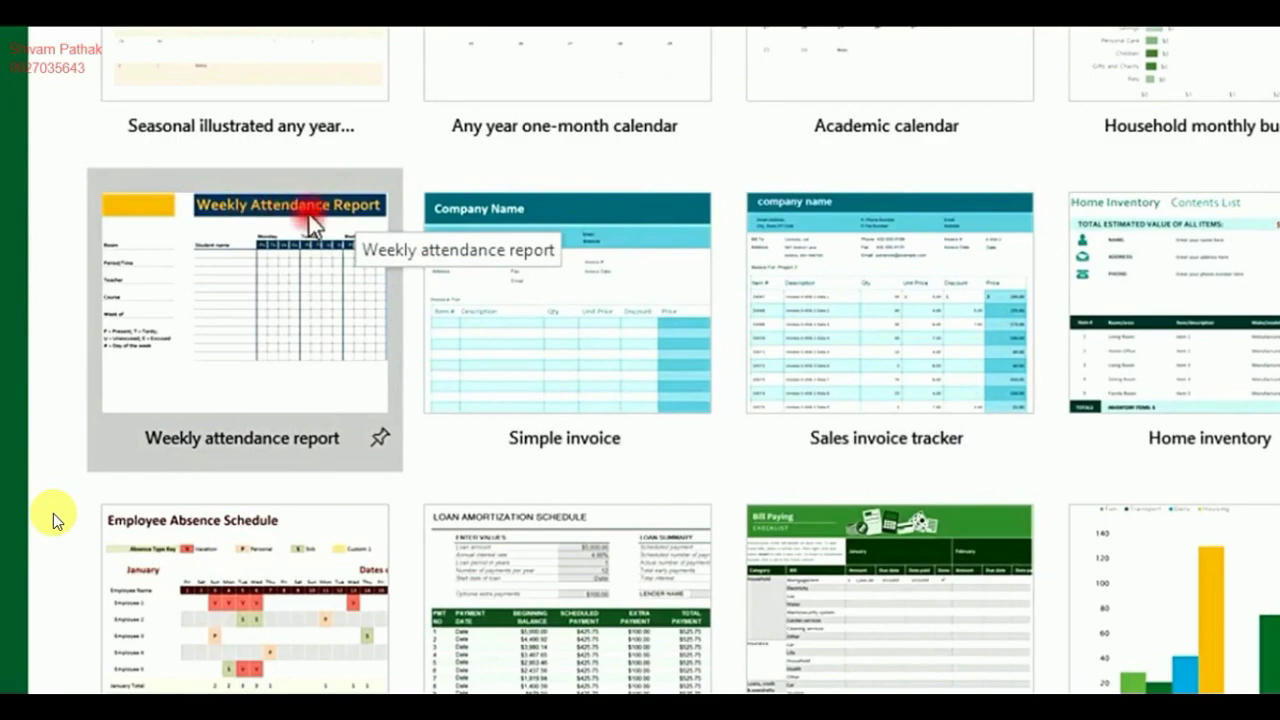
{"action": "scroll", "coordinate": [232, 321], "scroll_direction": "down", "scroll_amount": 3}
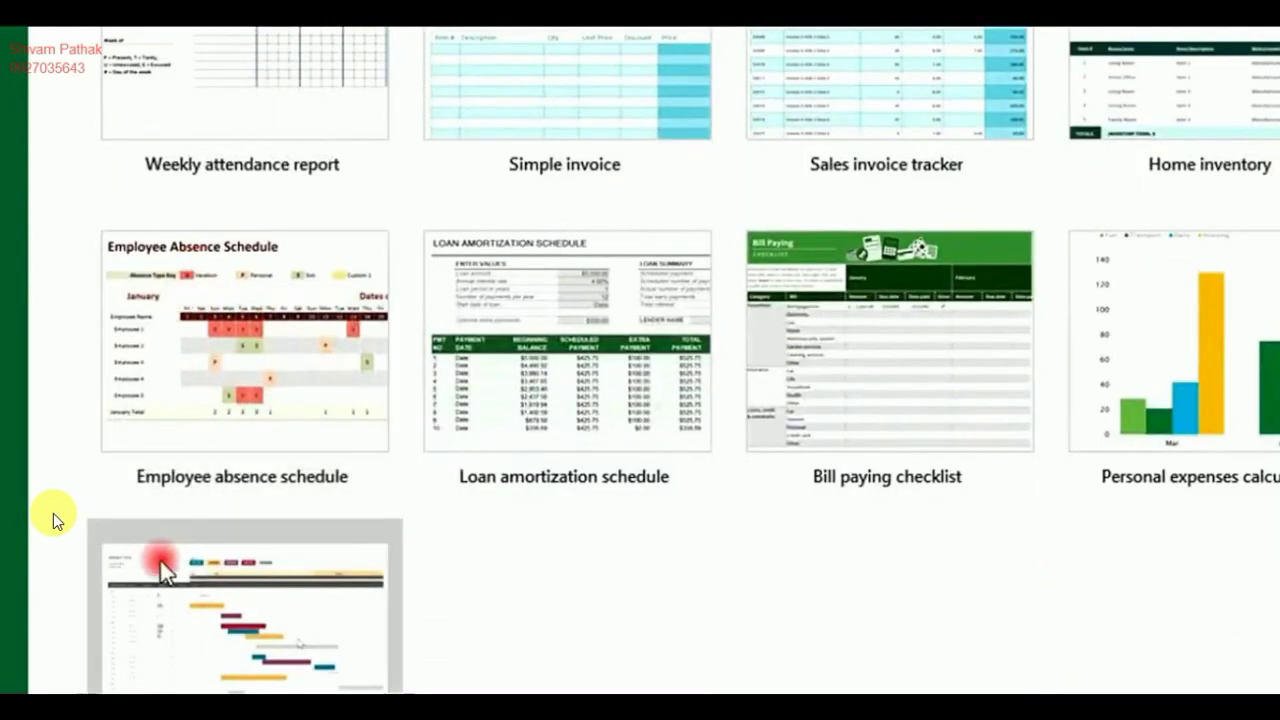
{"action": "scroll", "coordinate": [815, 372], "scroll_direction": "up", "scroll_amount": 3}
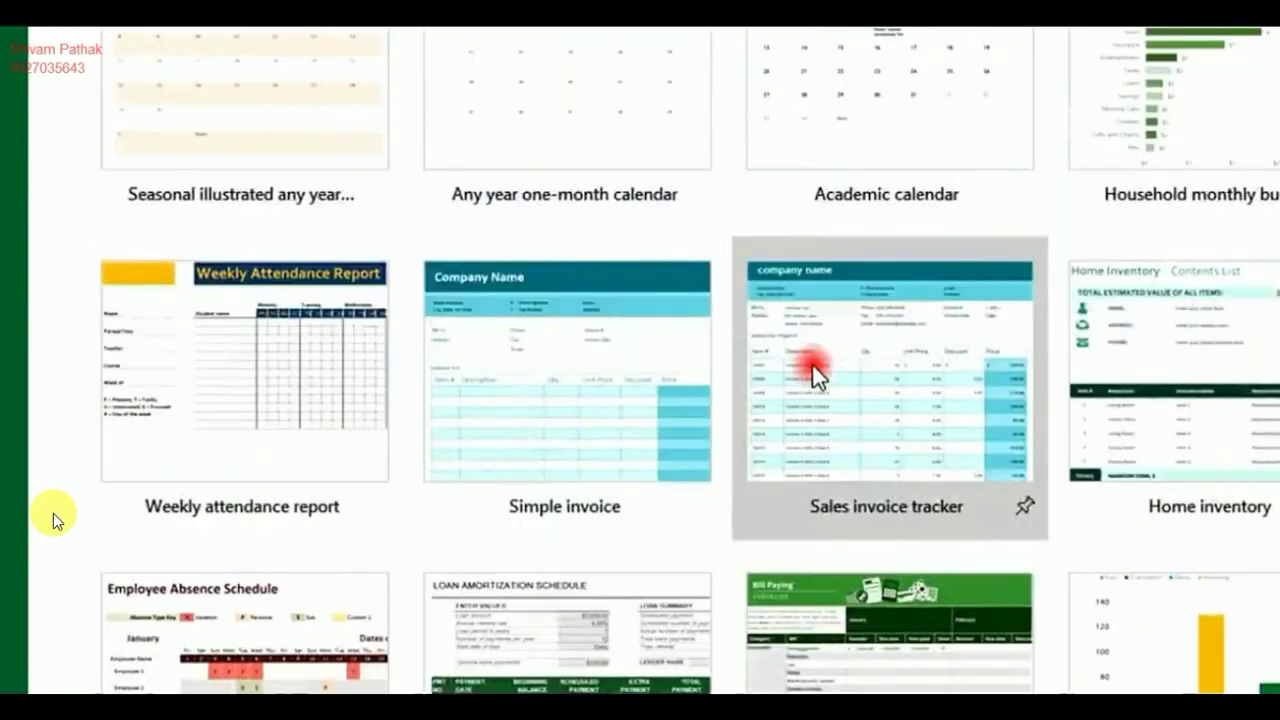
{"action": "scroll", "coordinate": [815, 372], "scroll_direction": "up", "scroll_amount": 1}
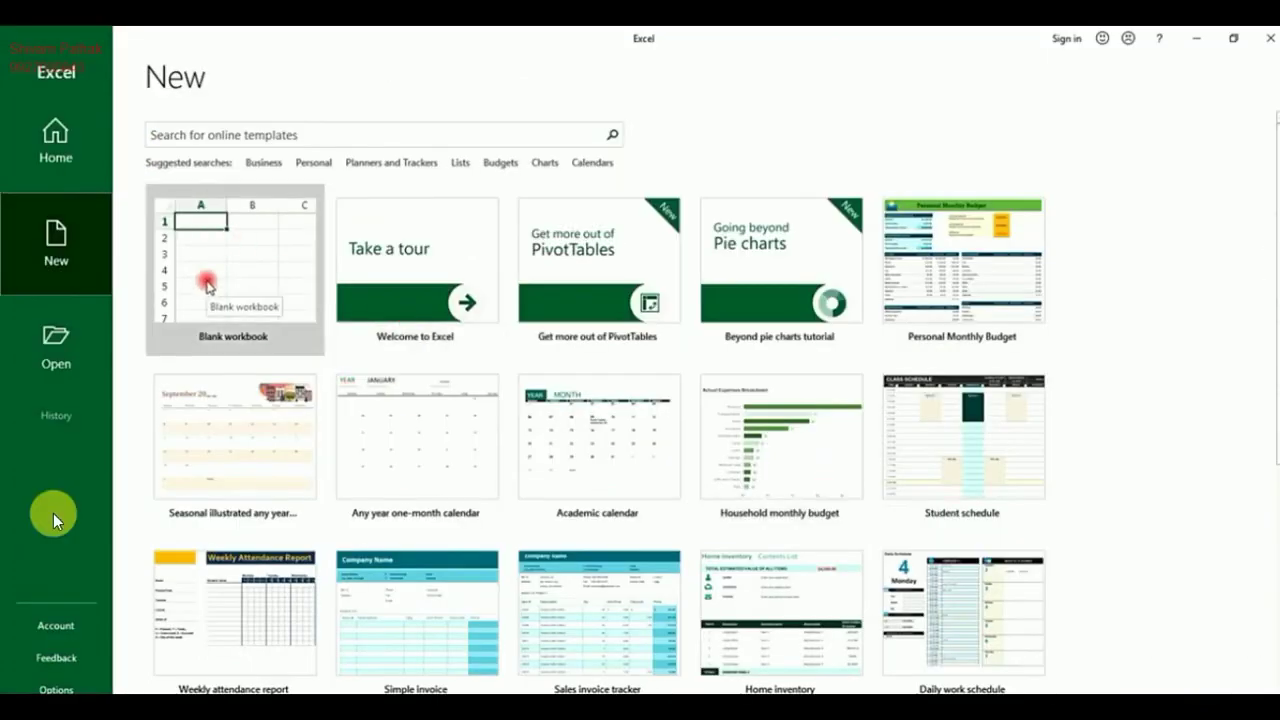
Examine the places for opening a workbook: Recent, OneDrive, the Documents folder on This PC, and Add a Place
{"action": "left_click", "coordinate": [78, 345]}
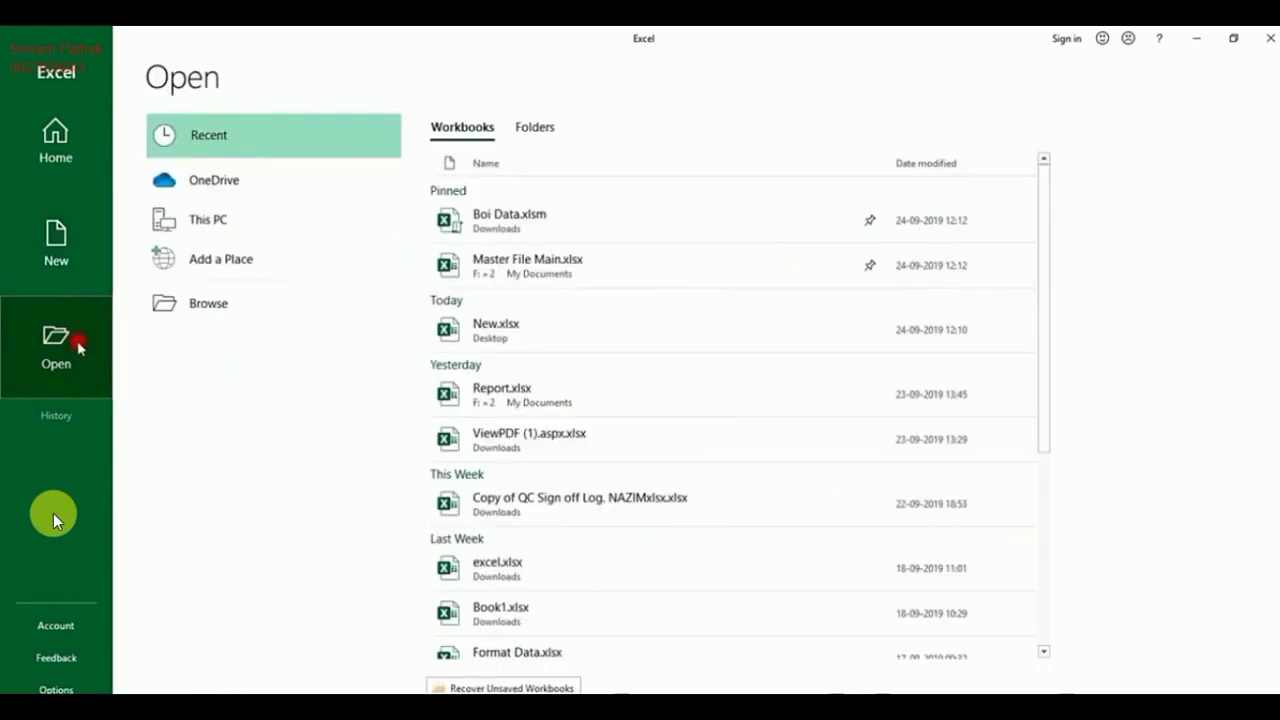
{"action": "left_click", "coordinate": [201, 142]}
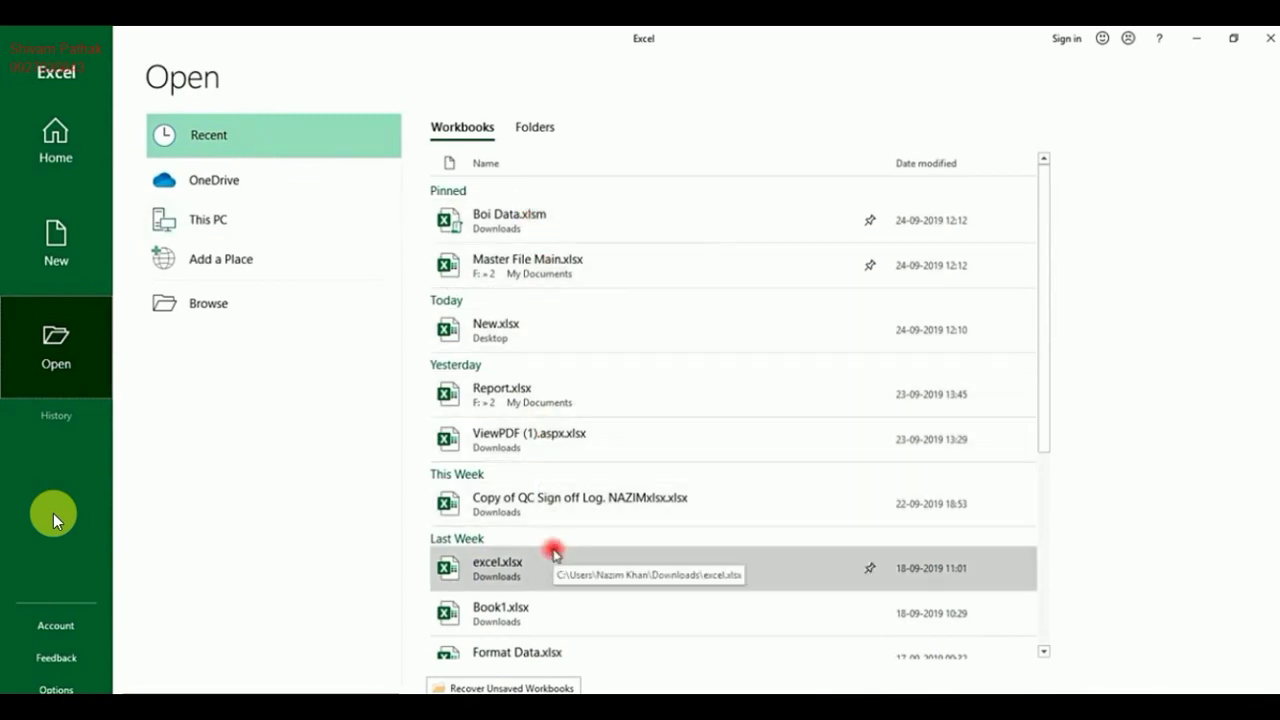
{"action": "left_click", "coordinate": [241, 183]}
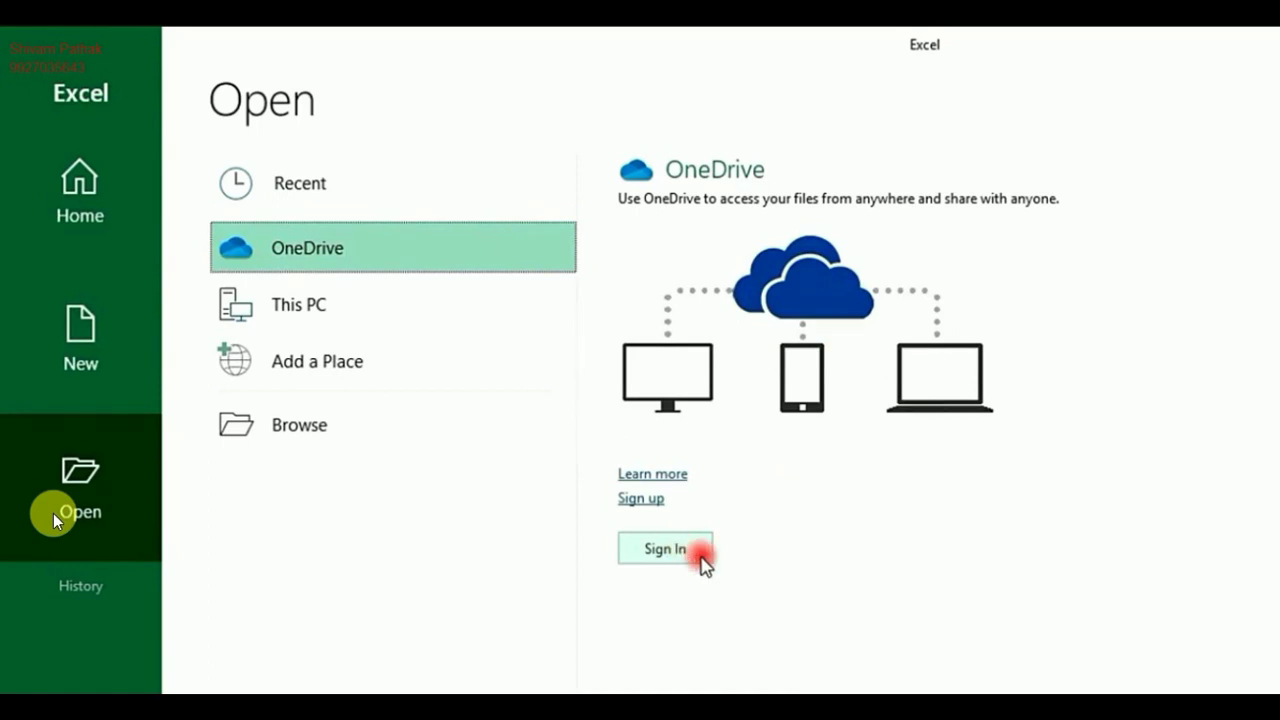
{"action": "left_click", "coordinate": [506, 312]}
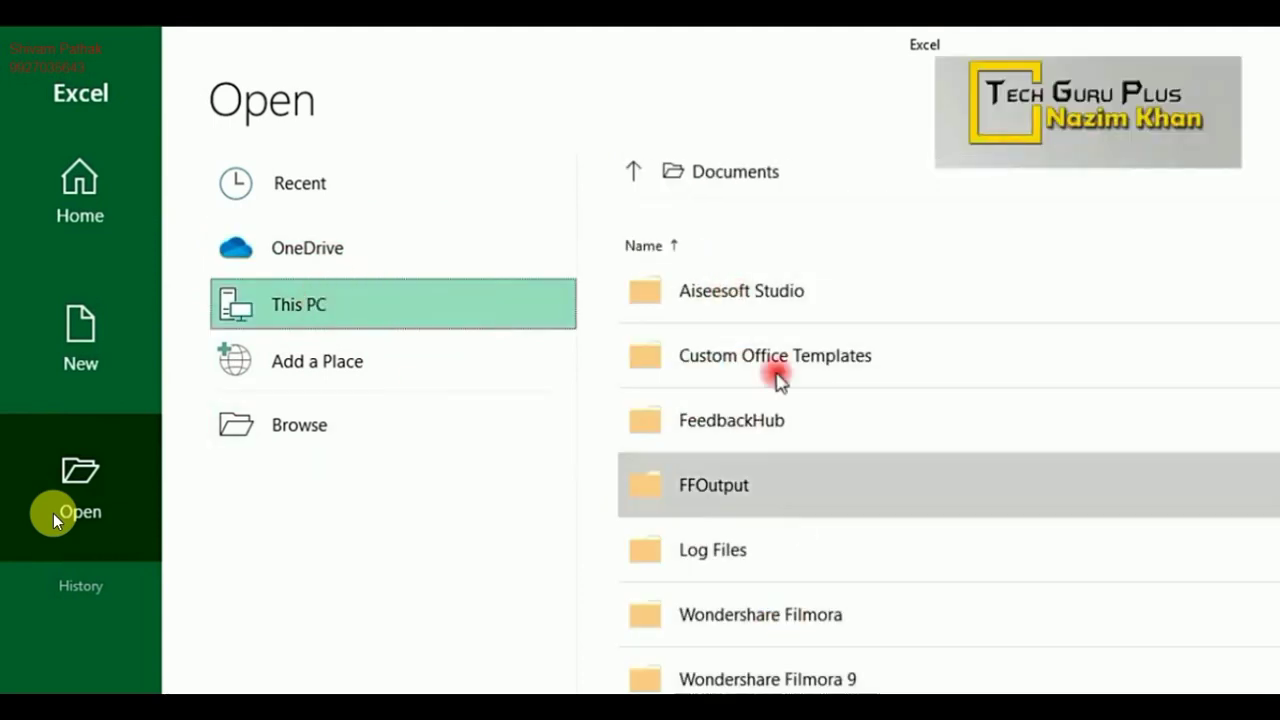
{"action": "left_click", "coordinate": [745, 172]}
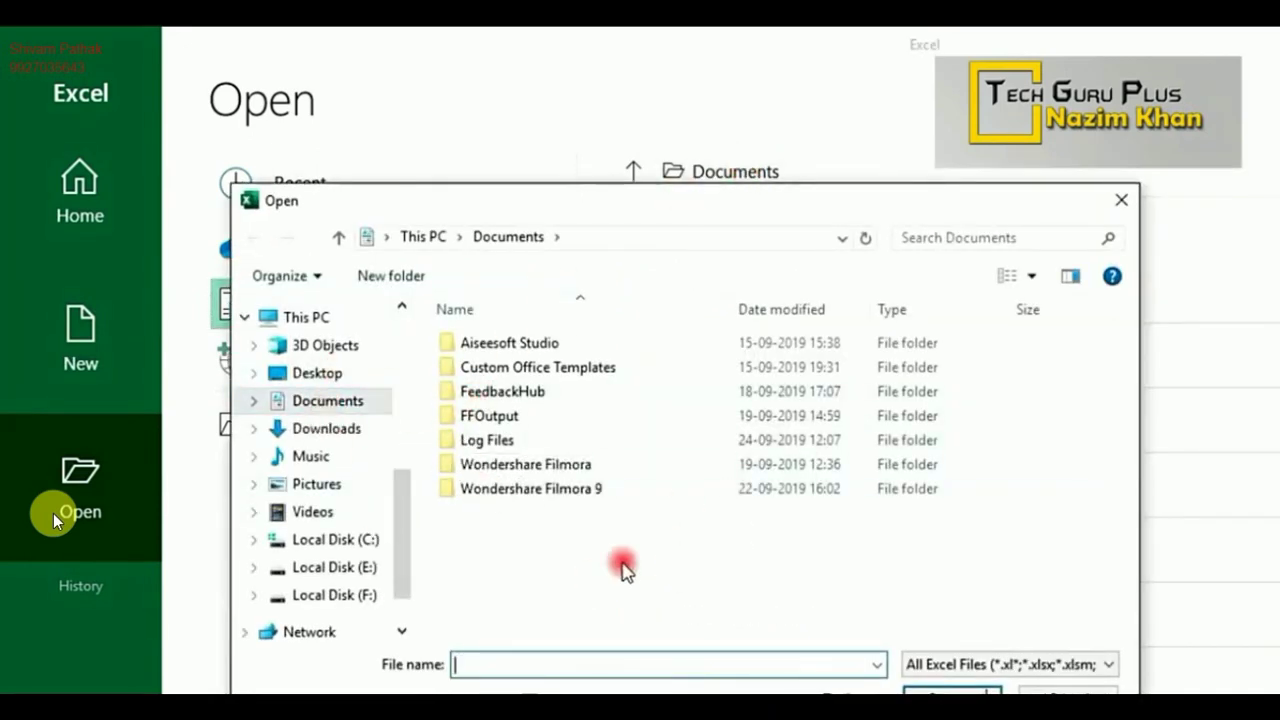
{"action": "left_click", "coordinate": [1040, 684]}
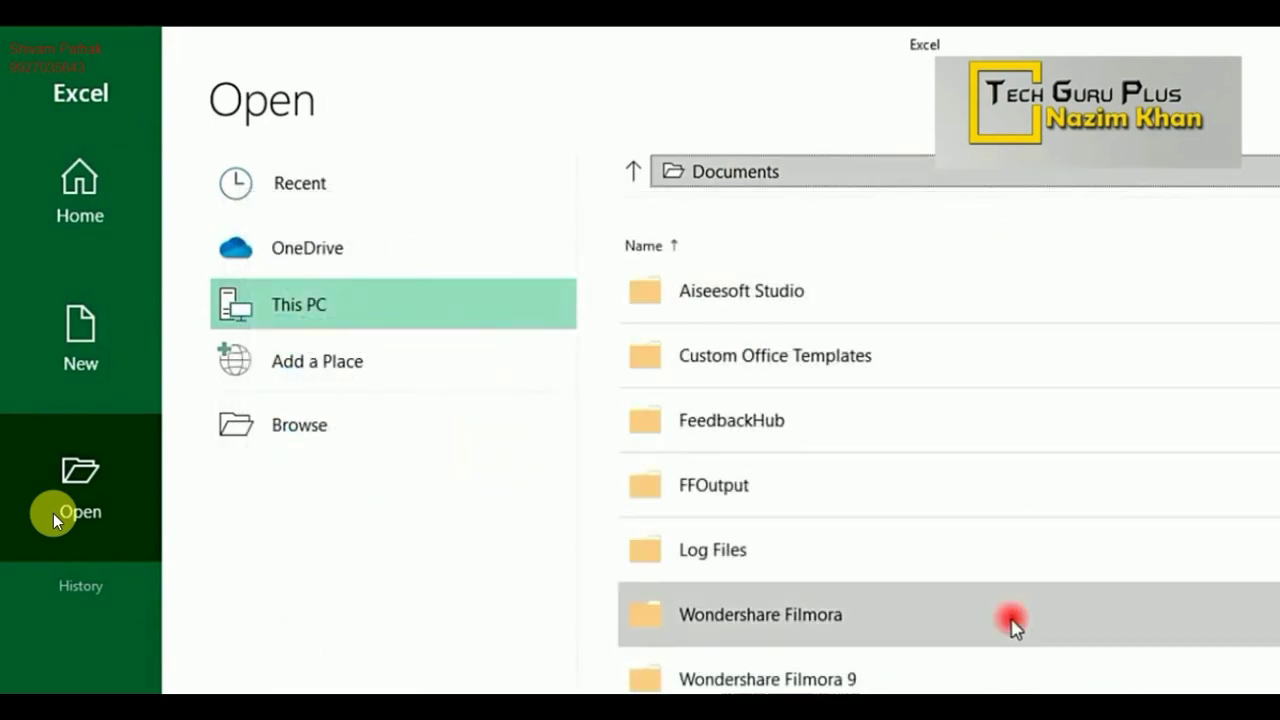
{"action": "left_click", "coordinate": [510, 343]}
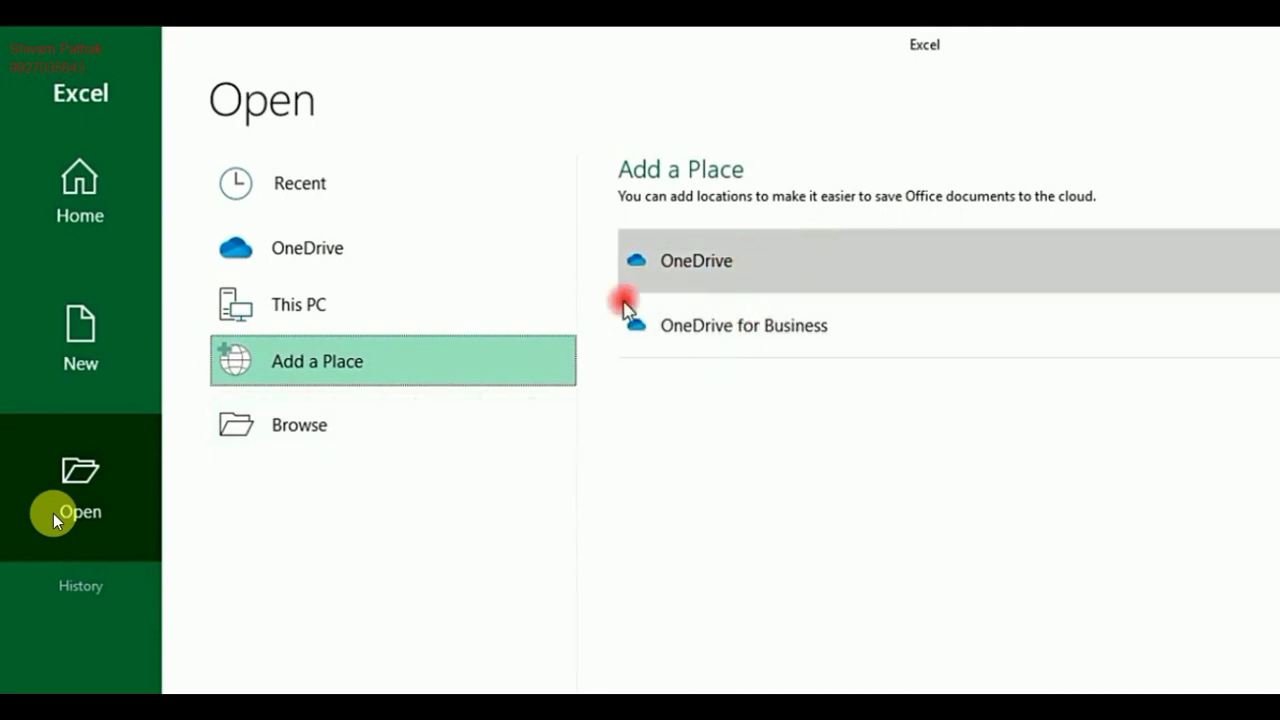
Browse to the Desktop folder and open the workbook New.xlsx
{"action": "left_click", "coordinate": [472, 423]}
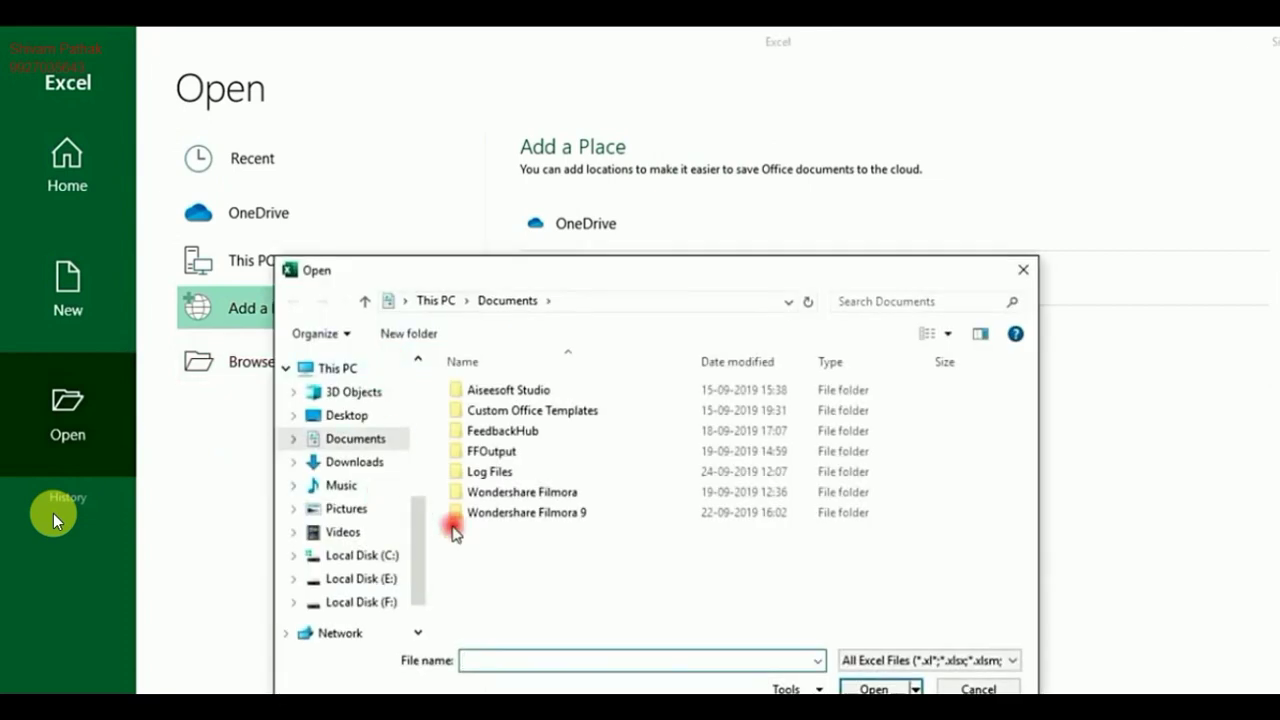
{"action": "left_click", "coordinate": [419, 362]}
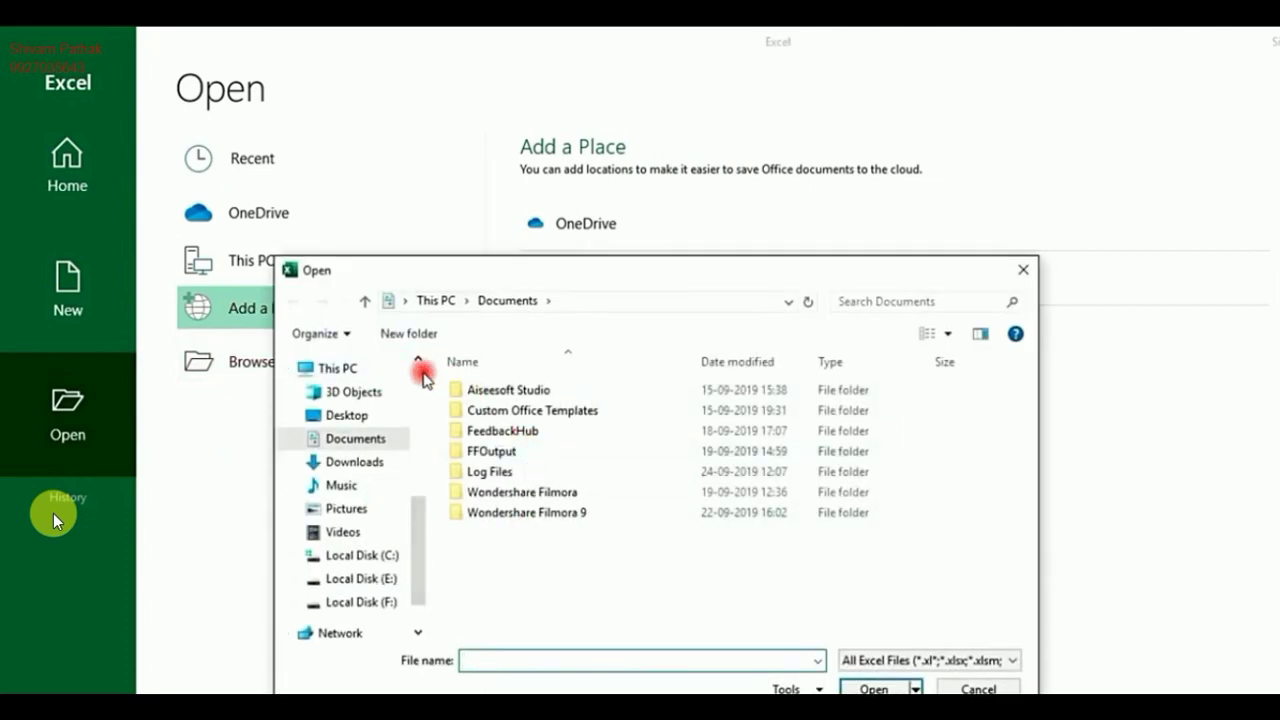
{"action": "left_click", "coordinate": [352, 400]}
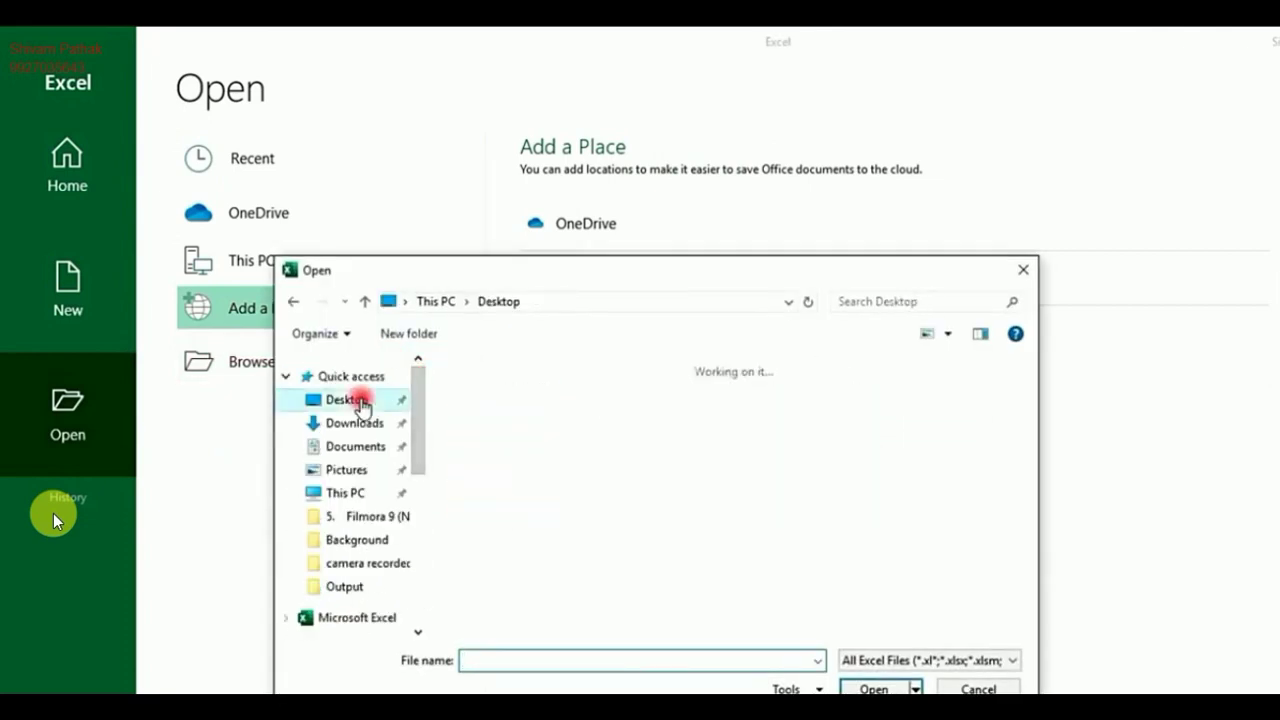
{"action": "left_click", "coordinate": [1030, 565]}
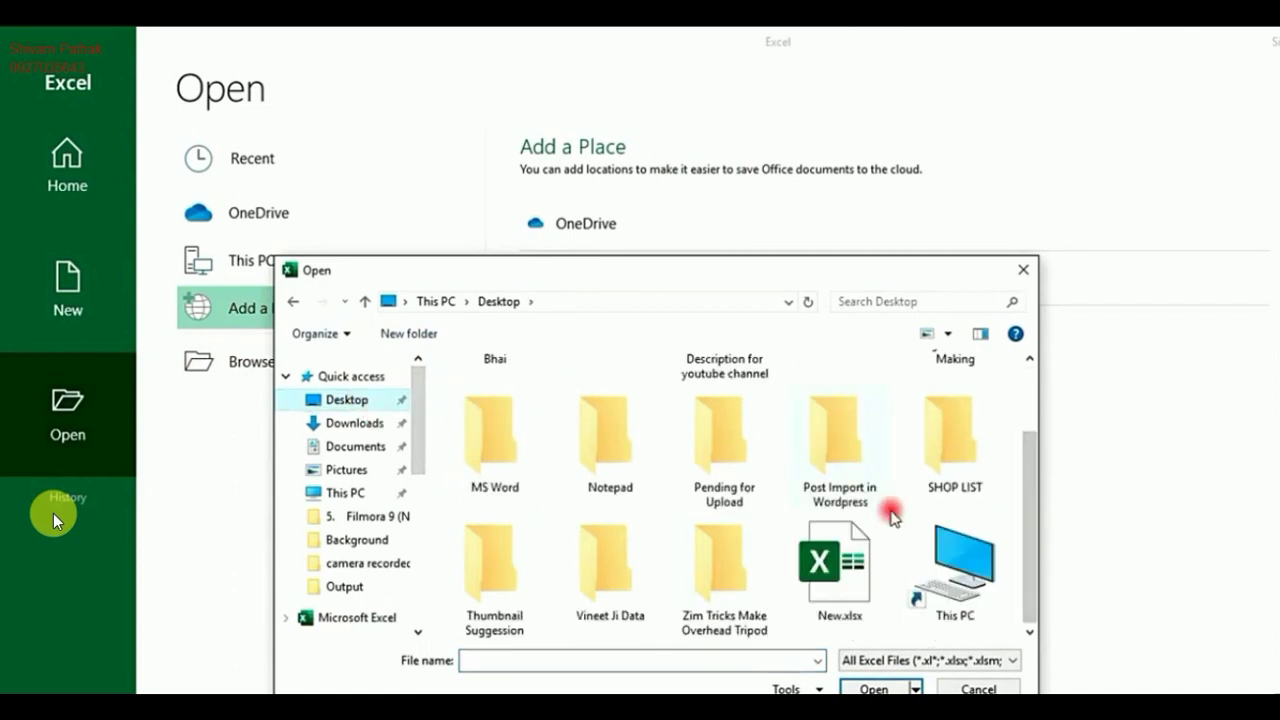
{"action": "left_click", "coordinate": [845, 550]}
{"action": "left_click", "coordinate": [869, 688]}
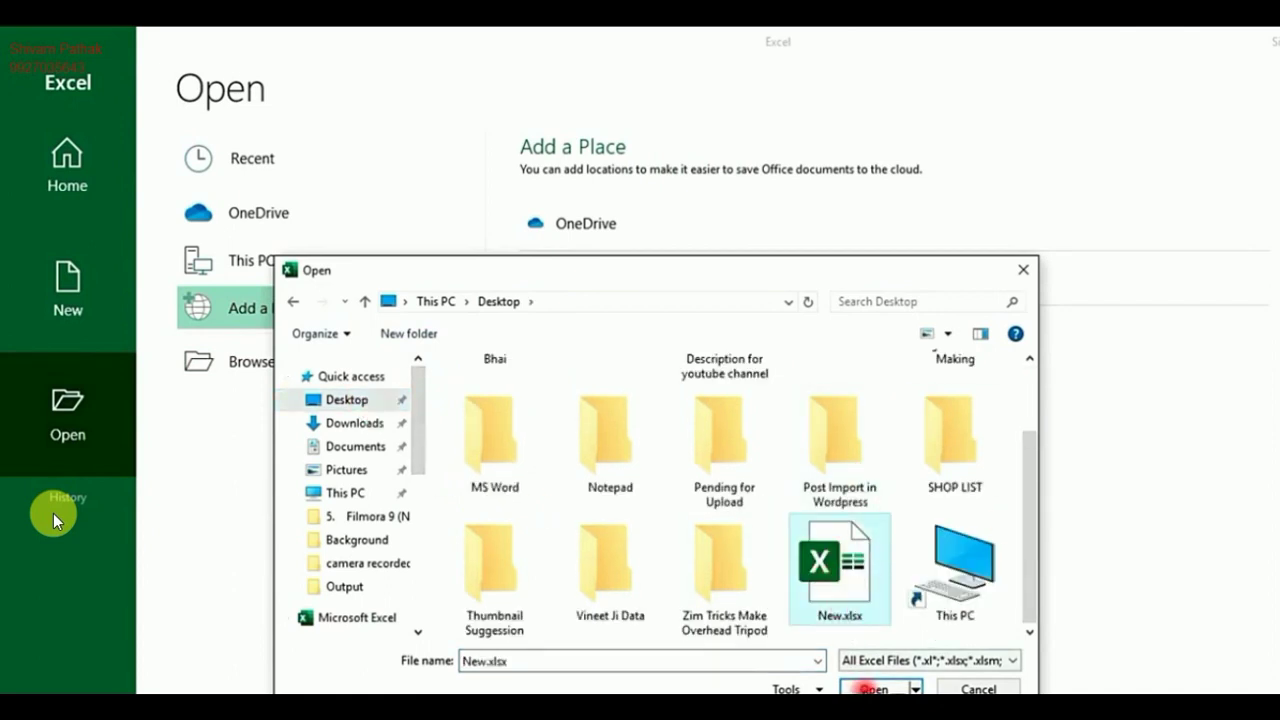
{"action": "left_click_drag", "start_coordinate": [690, 272], "coordinate": [1026, 152]}
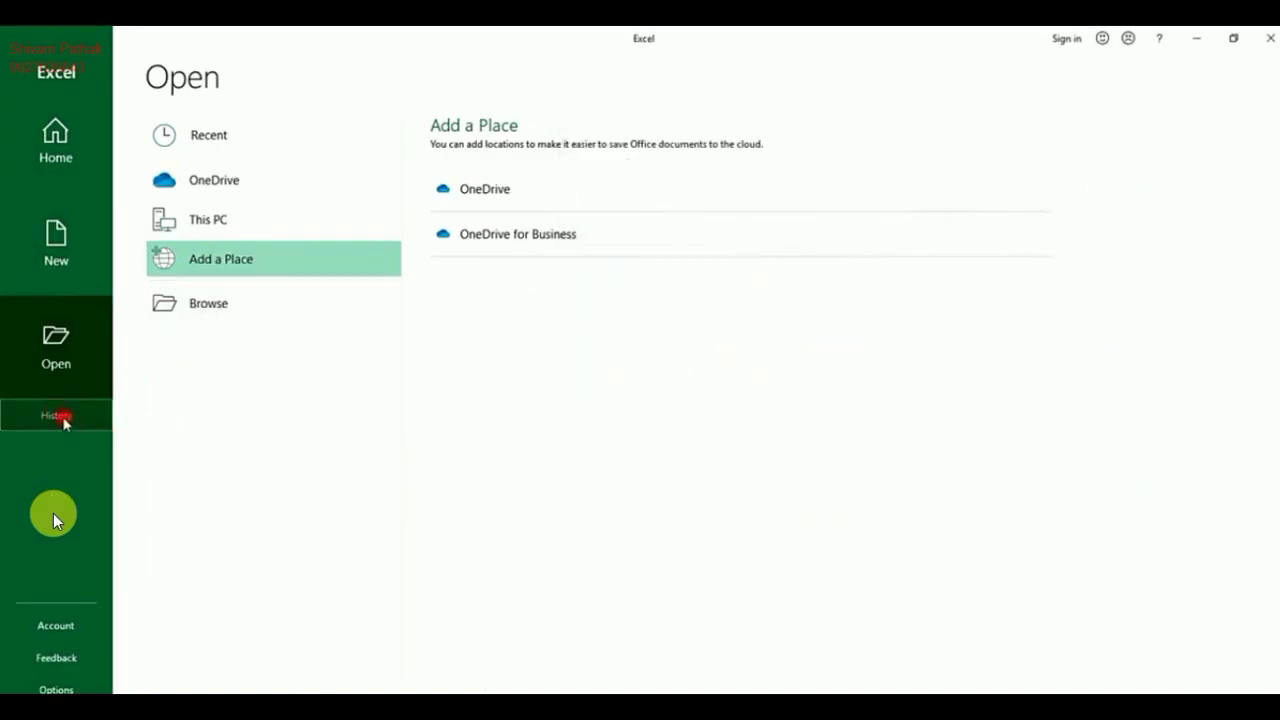
Try the Dark Gray, Black and White Office themes in the account settings and set the theme back to Colorful
{"action": "left_click", "coordinate": [84, 618]}
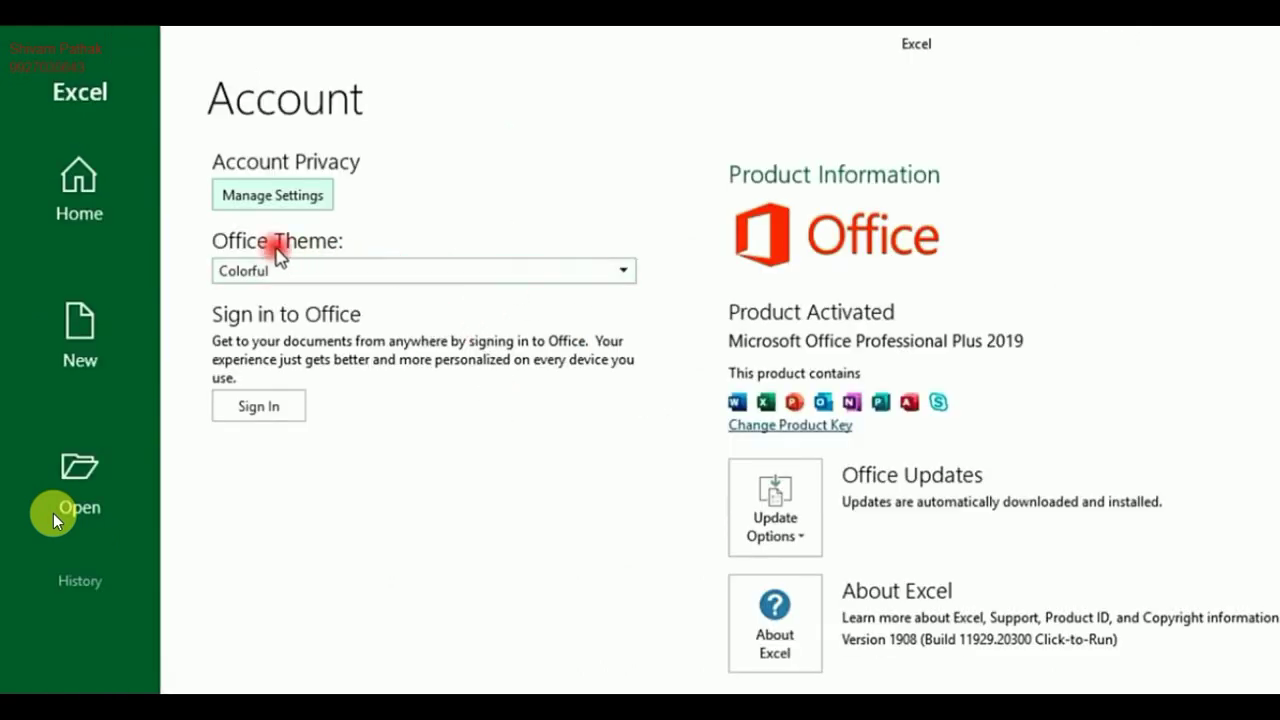
{"action": "left_click", "coordinate": [588, 271]}
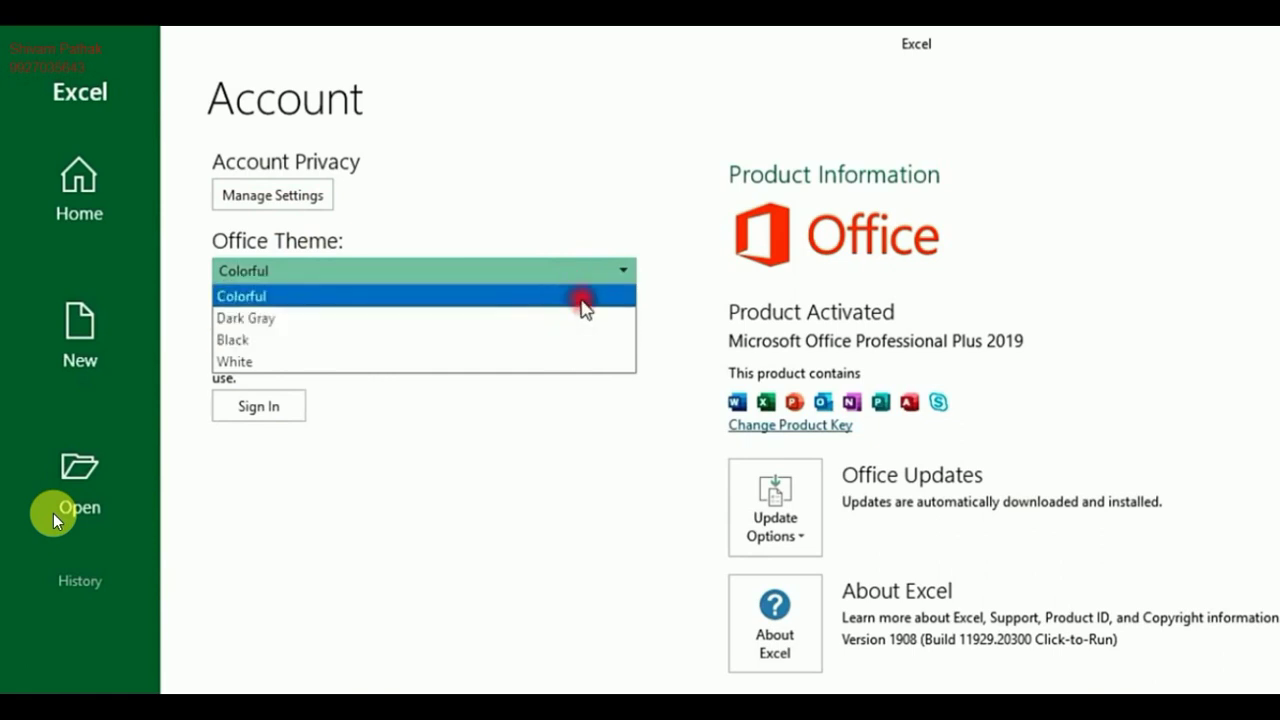
{"action": "left_click", "coordinate": [545, 320]}
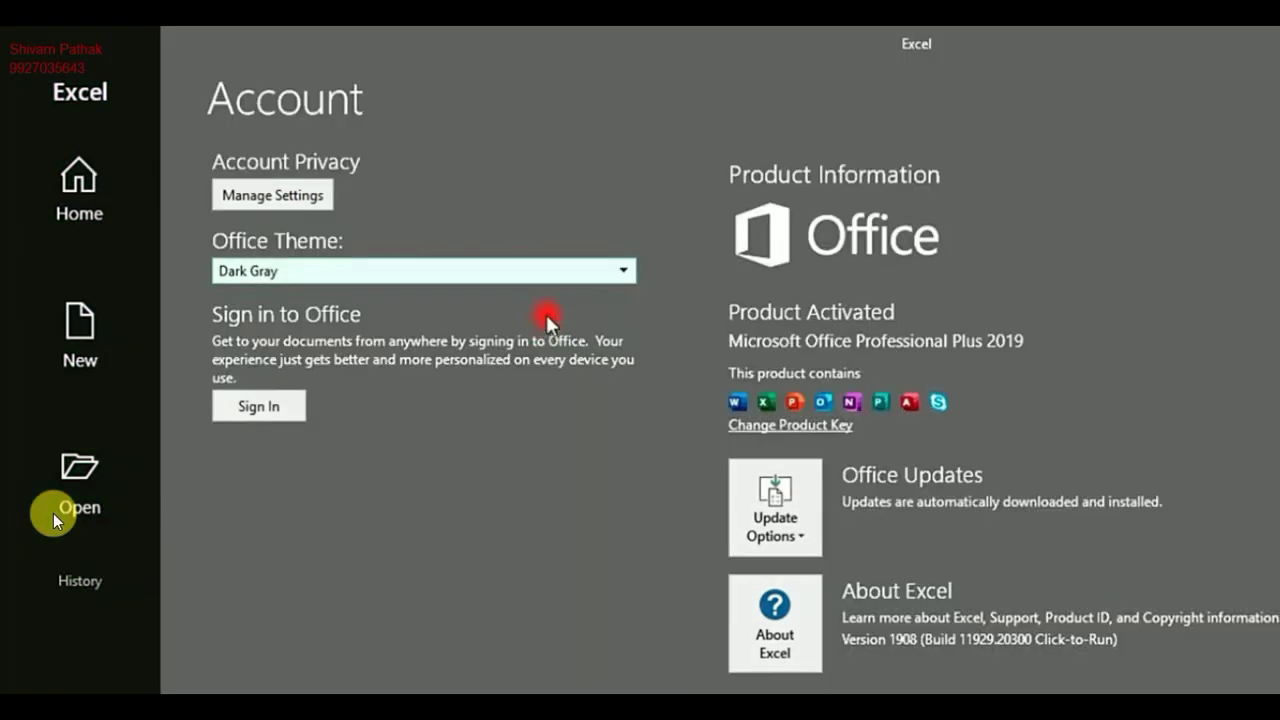
{"action": "left_click", "coordinate": [630, 262]}
{"action": "left_click", "coordinate": [331, 340]}
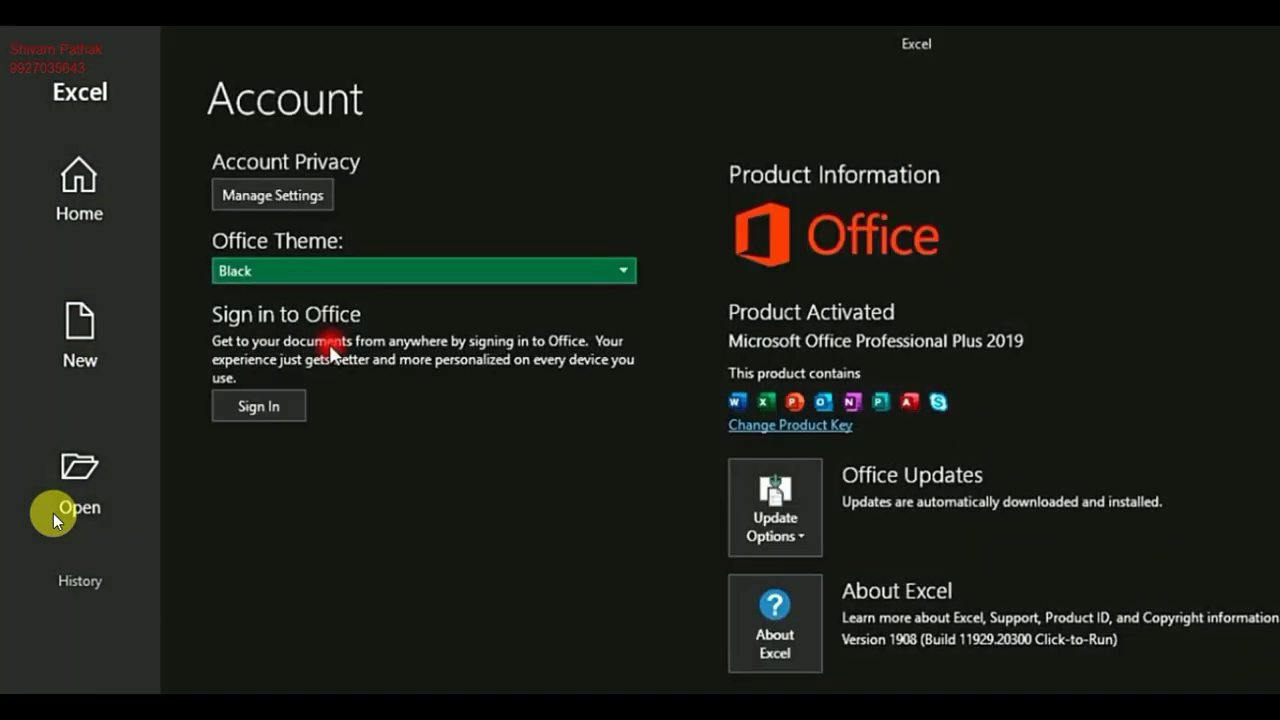
{"action": "left_click", "coordinate": [491, 270]}
{"action": "left_click", "coordinate": [364, 362]}
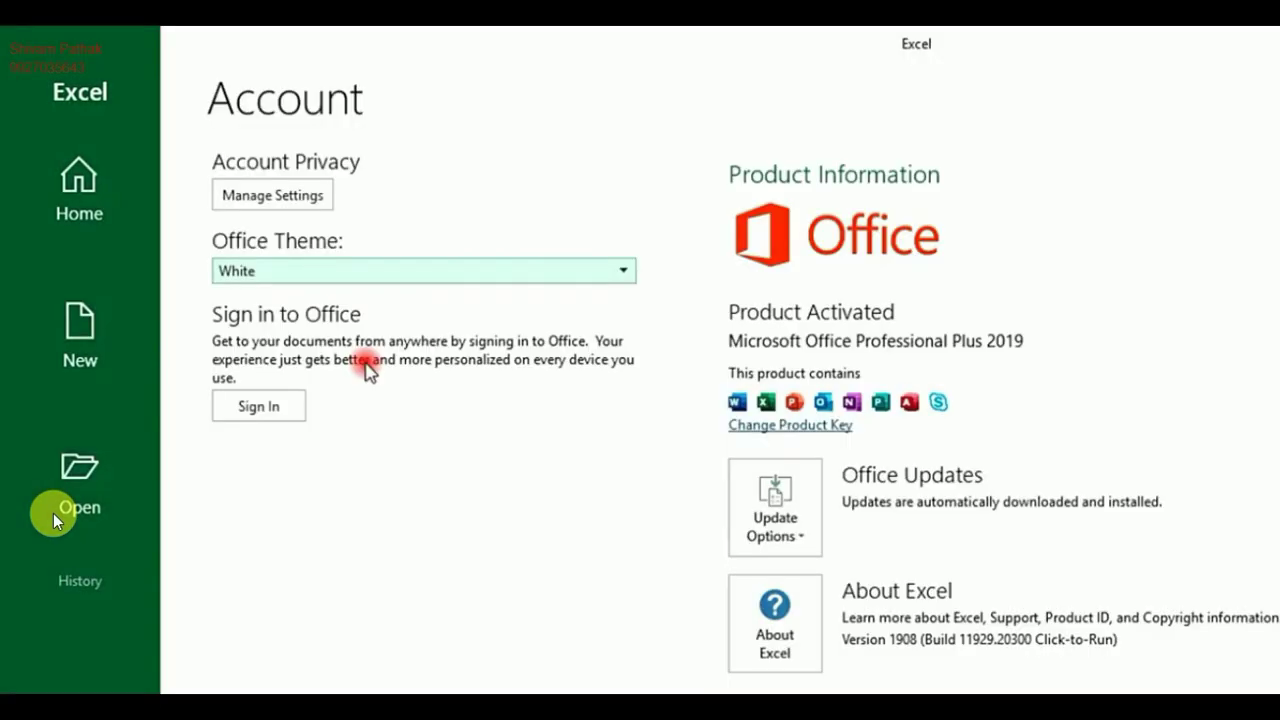
{"action": "left_click", "coordinate": [428, 271]}
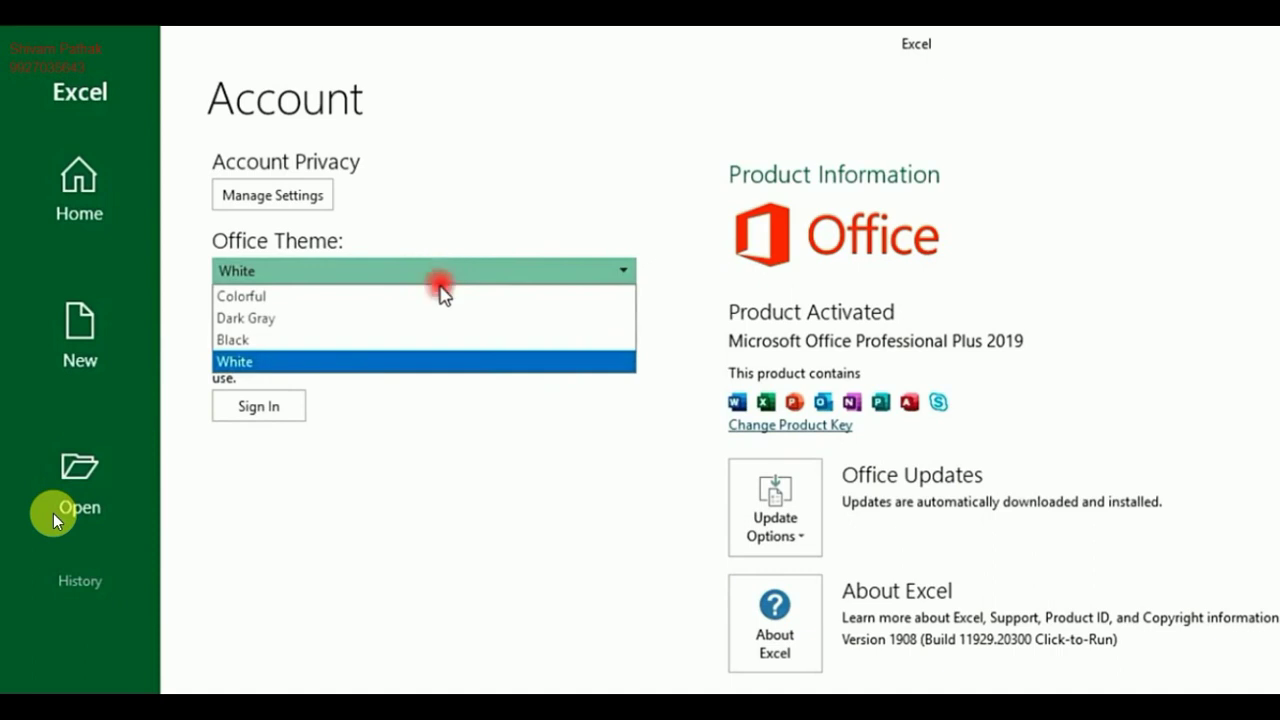
{"action": "left_click", "coordinate": [443, 298]}
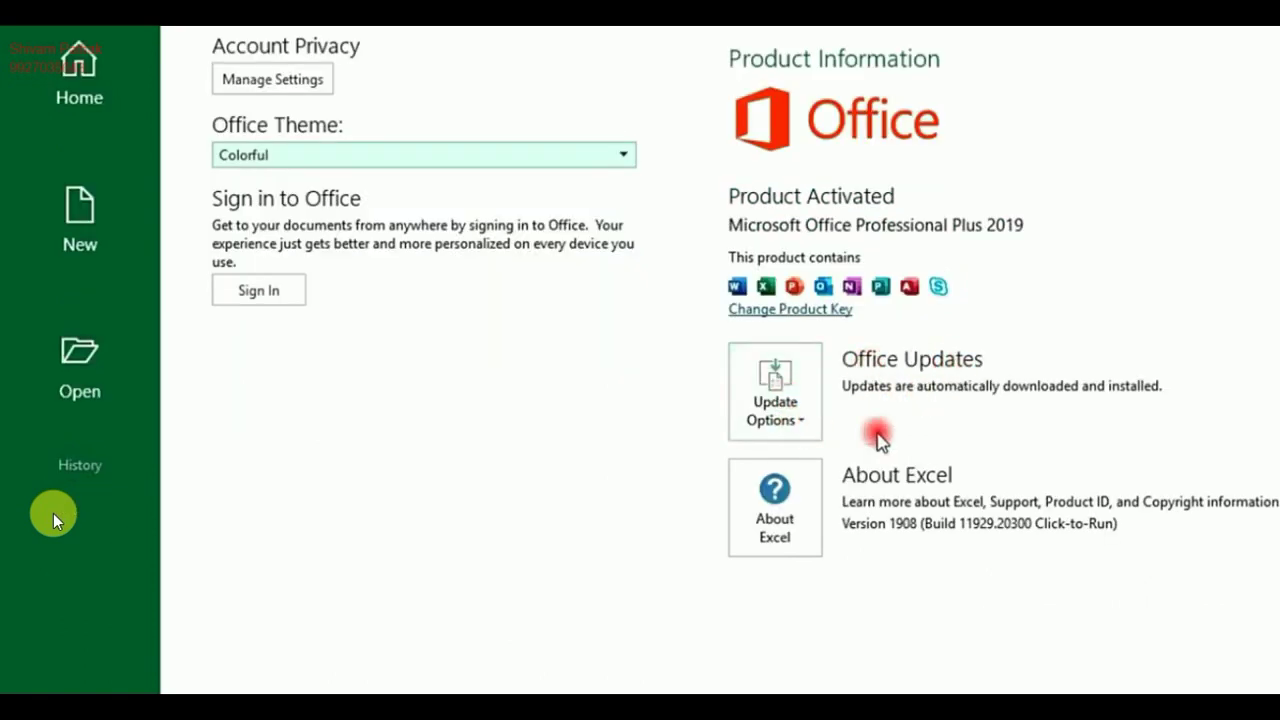
Review the Office update options and examine the product ID and session ID in the About Excel information
{"action": "left_click", "coordinate": [803, 410]}
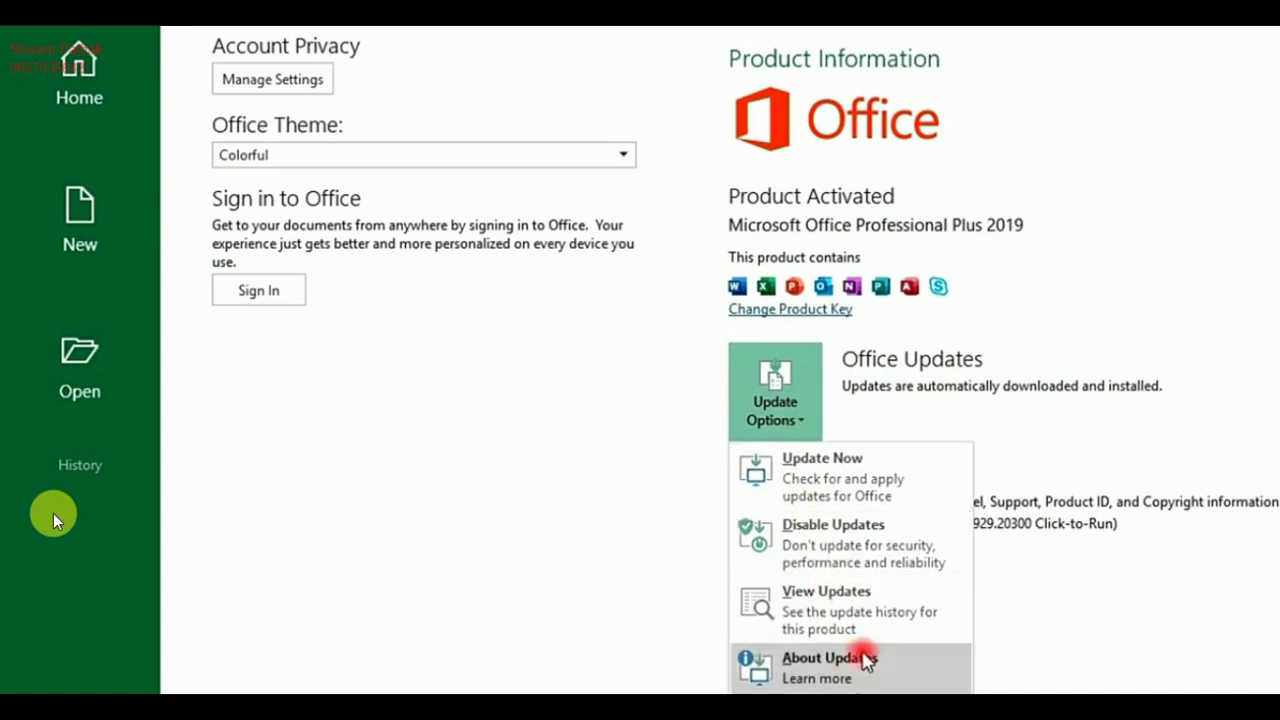
{"action": "left_click", "coordinate": [890, 533]}
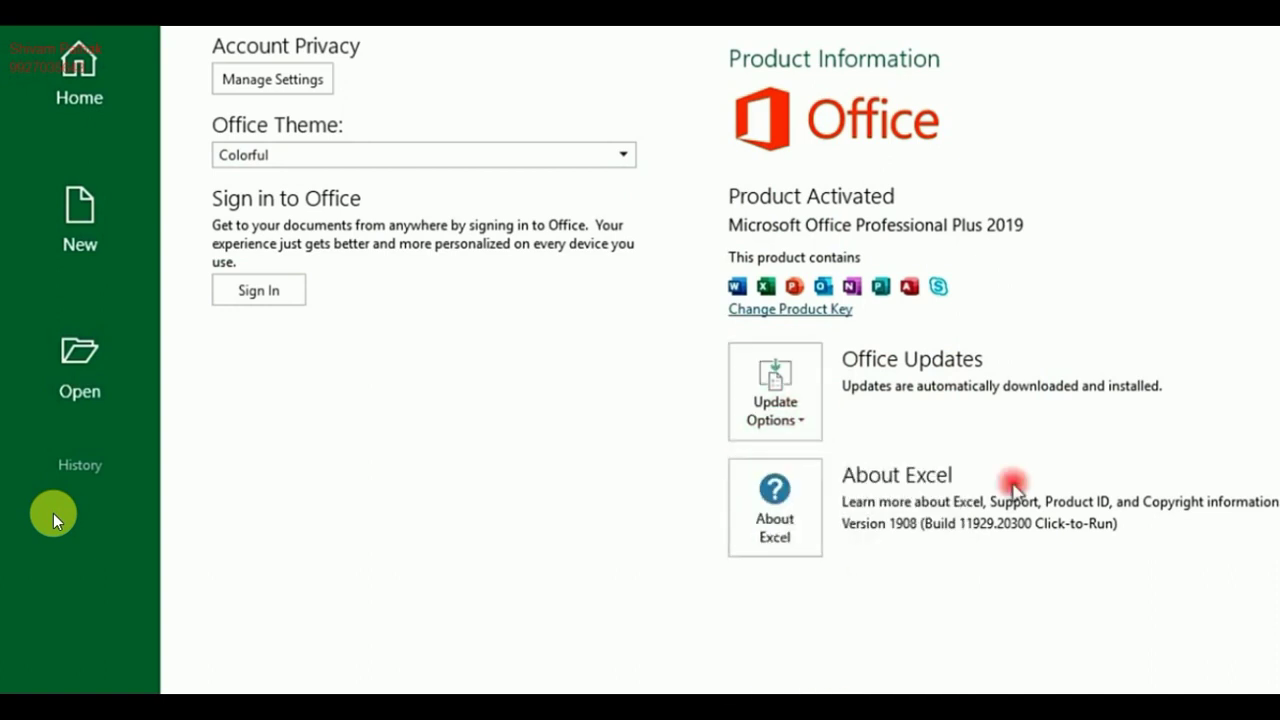
{"action": "left_click", "coordinate": [785, 528]}
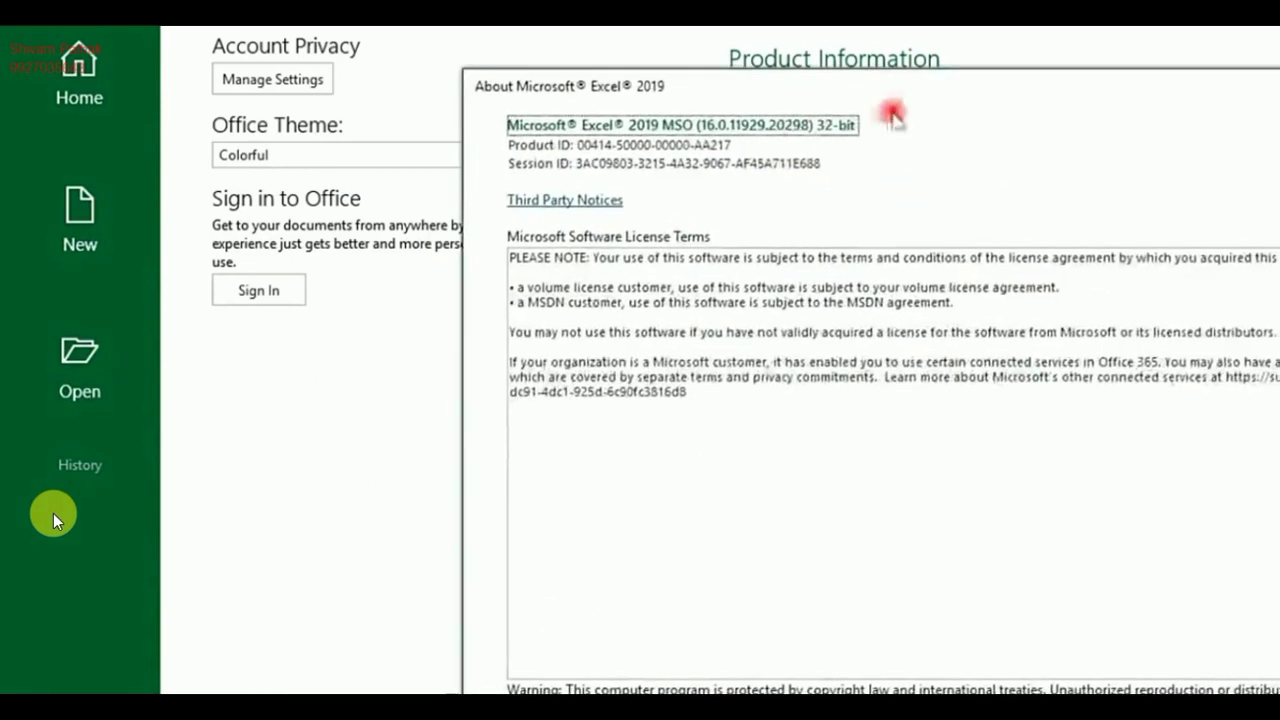
{"action": "left_click_drag", "start_coordinate": [583, 145], "coordinate": [684, 146]}
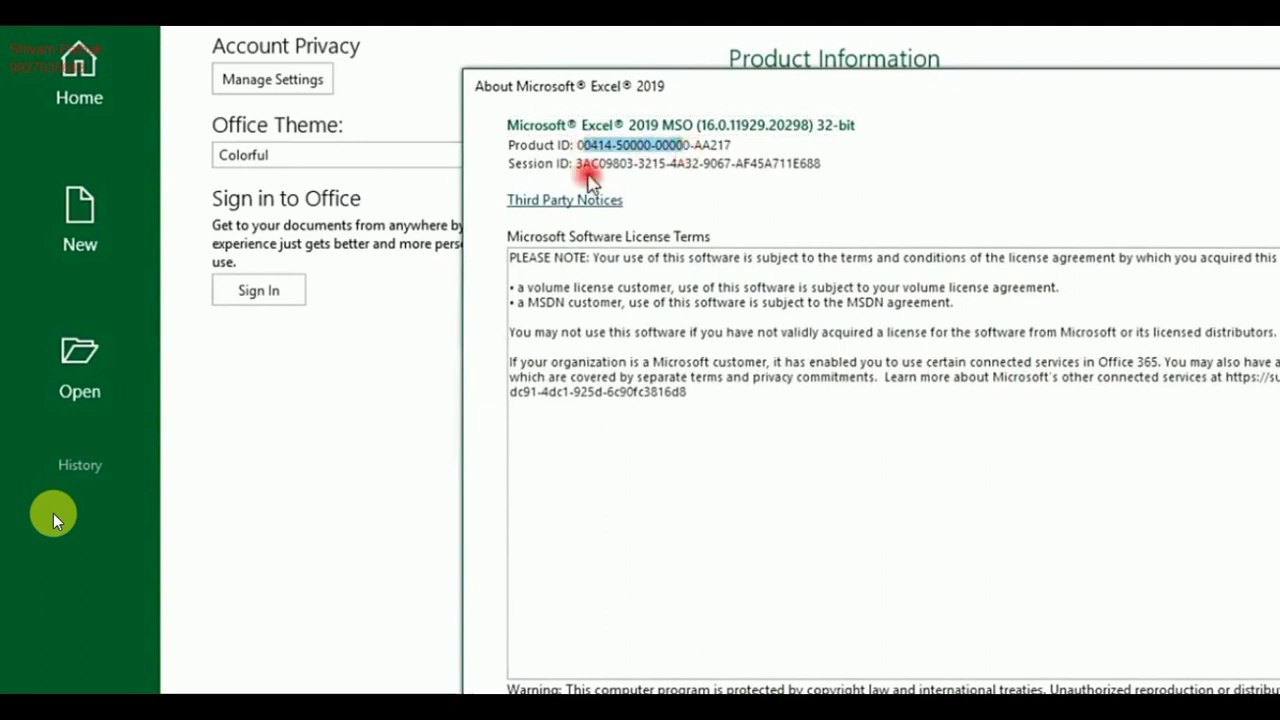
{"action": "left_click", "coordinate": [829, 164]}
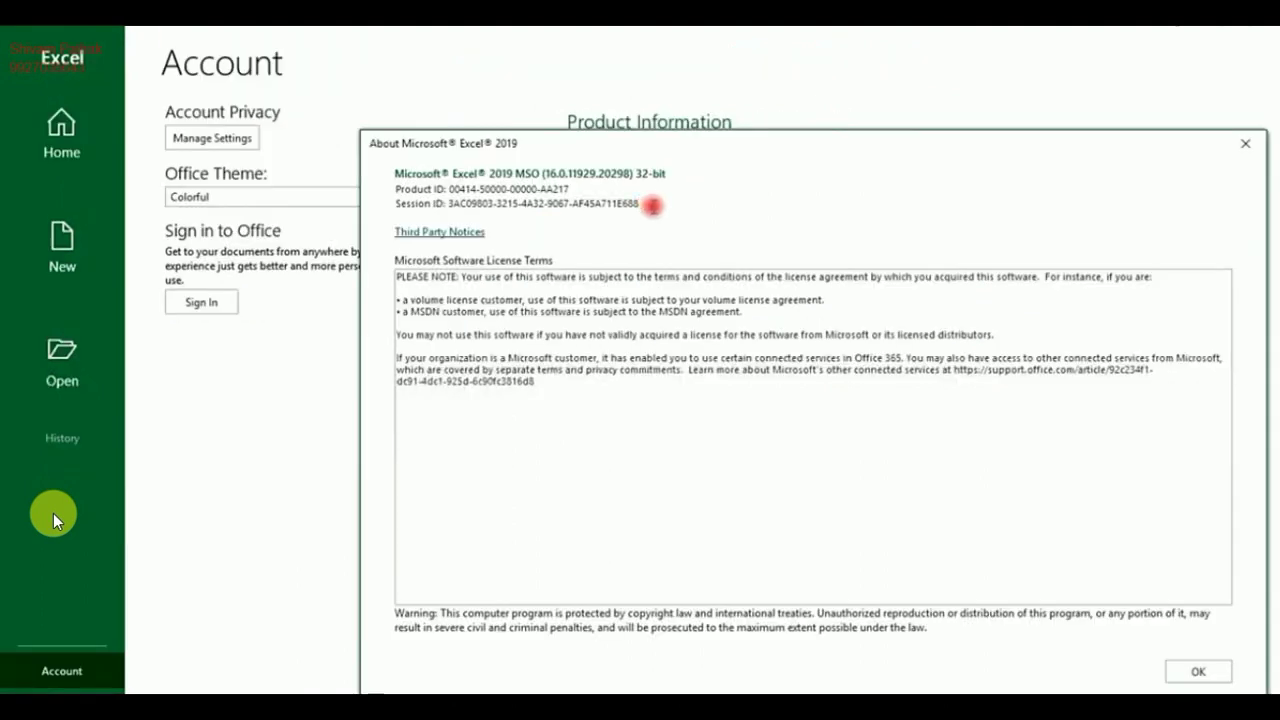
{"action": "left_click_drag", "start_coordinate": [651, 205], "coordinate": [437, 166]}
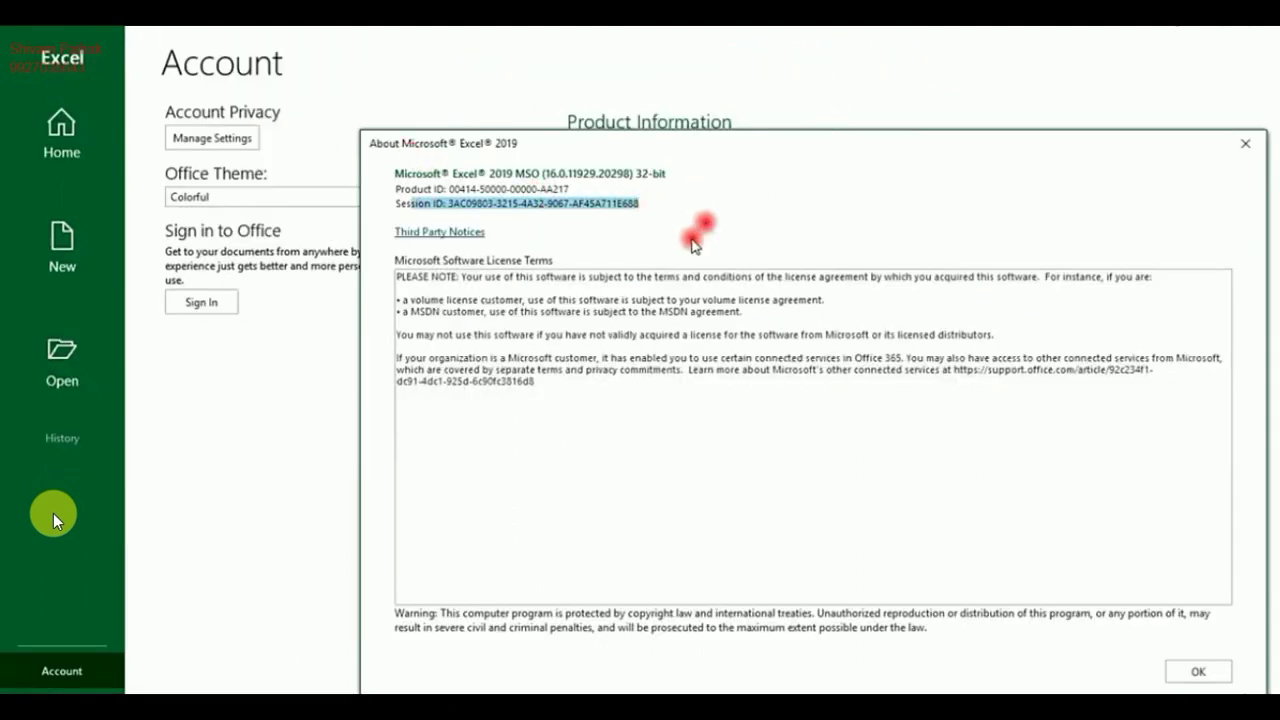
{"action": "left_click", "coordinate": [1198, 671]}
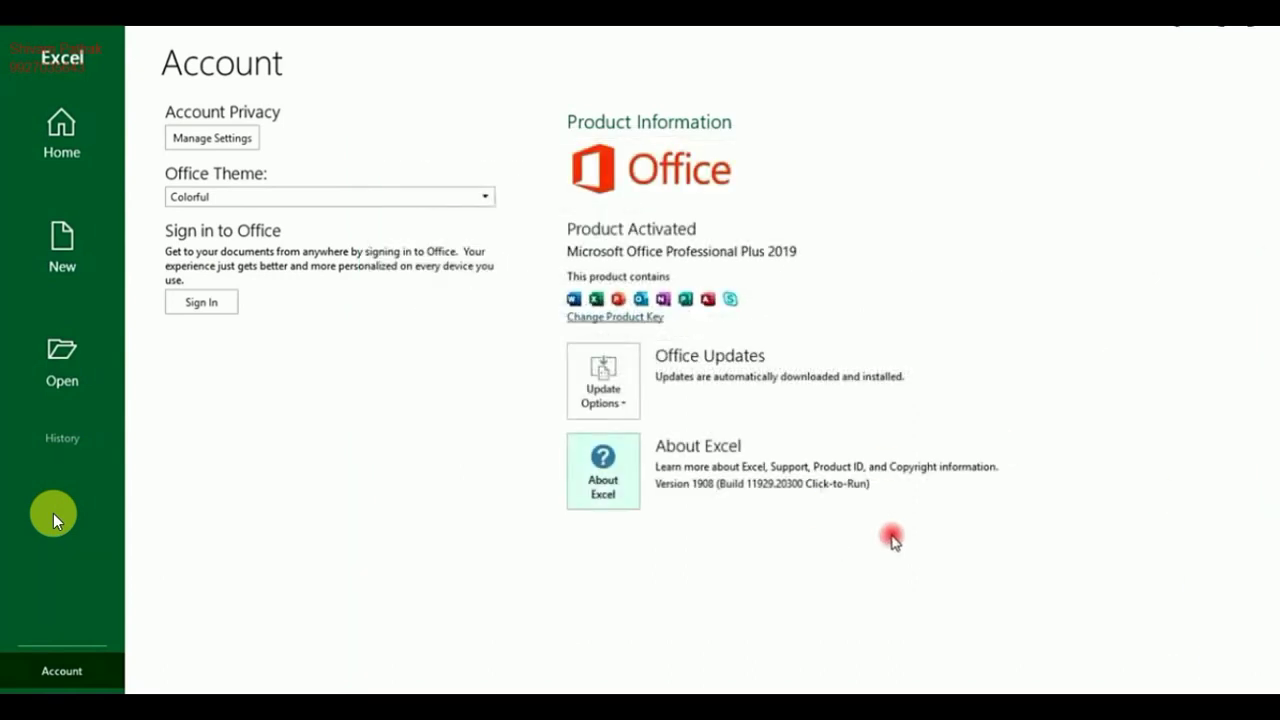
View Excel's feedback options and bring up the Excel for Windows suggestion forum in a maximized browser window
{"action": "left_click", "coordinate": [53, 518]}
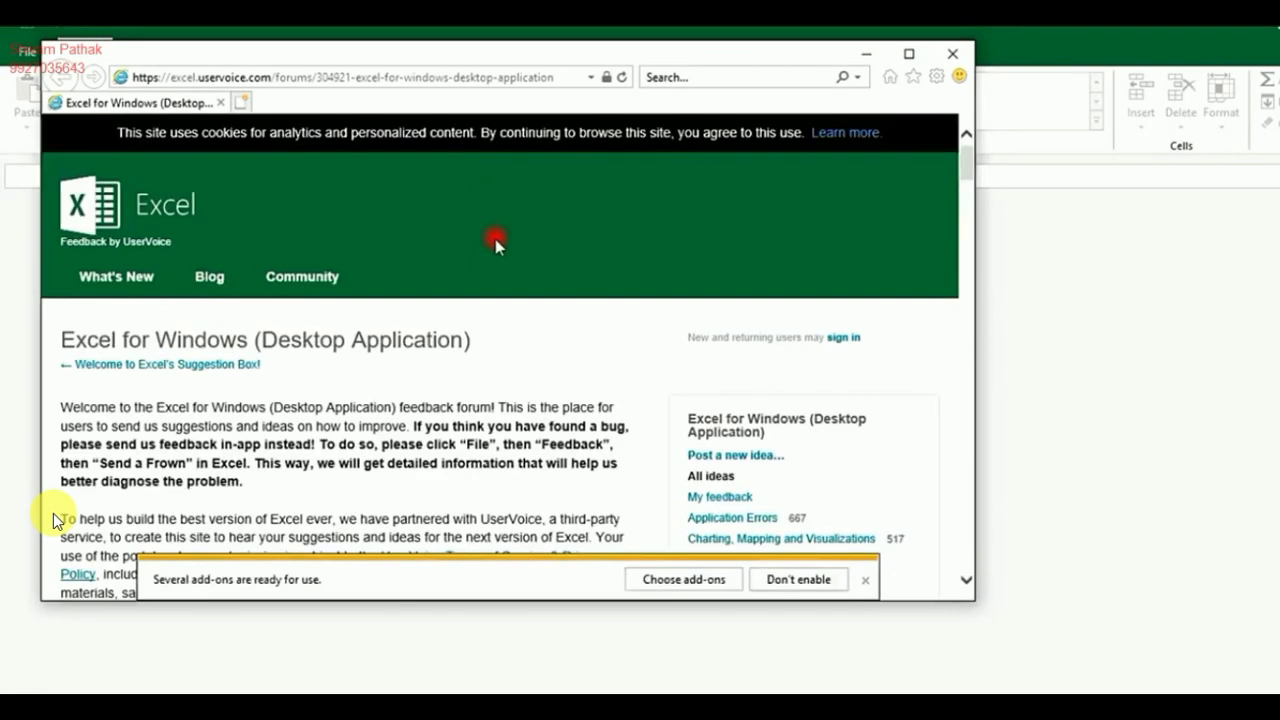
{"action": "left_click", "coordinate": [908, 53]}
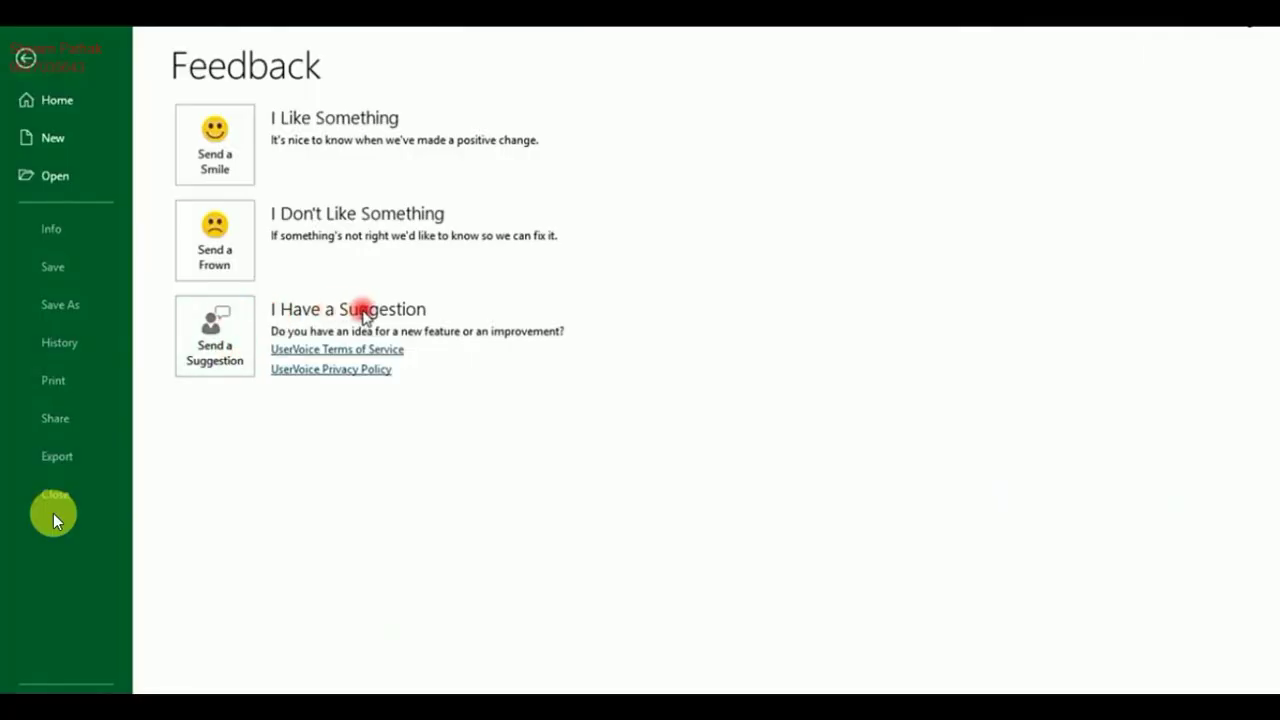
{"action": "key", "text": "alt+Tab"}
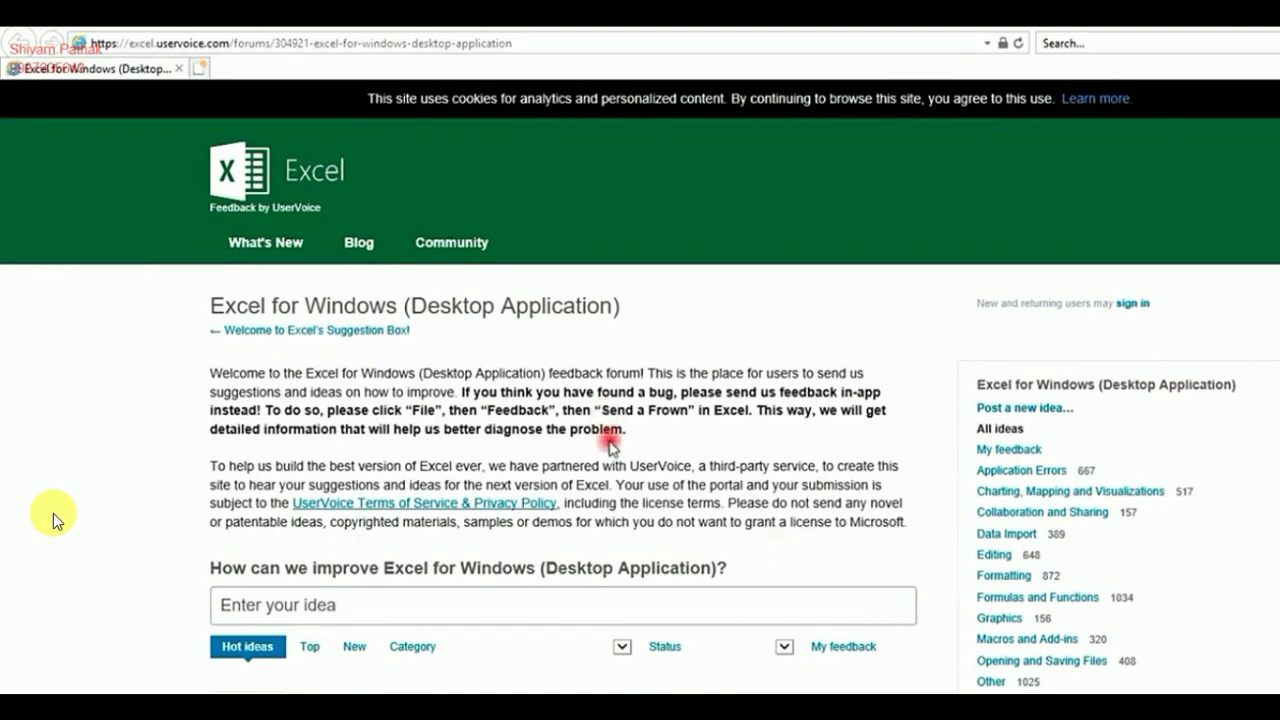
Examine the idea entry field and the hot ideas posted on the Excel for Windows feedback forum
{"action": "left_click", "coordinate": [243, 603]}
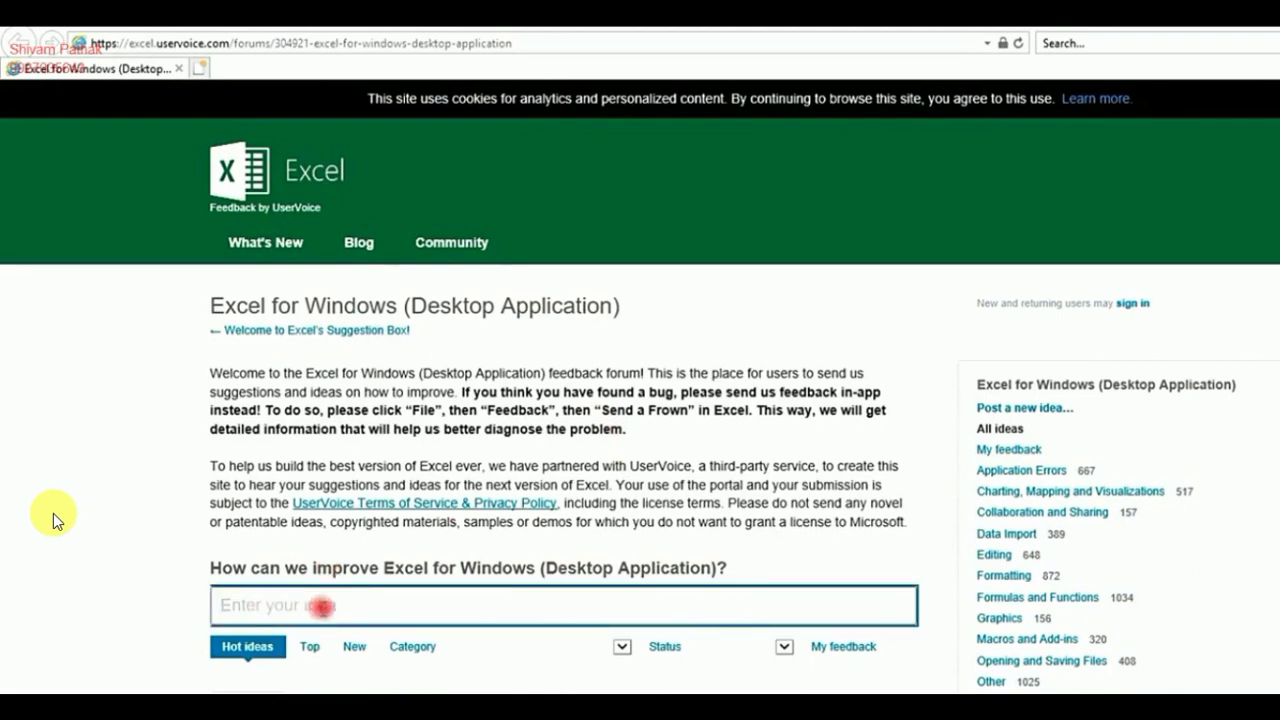
{"action": "scroll", "coordinate": [492, 596], "scroll_direction": "down", "scroll_amount": 3}
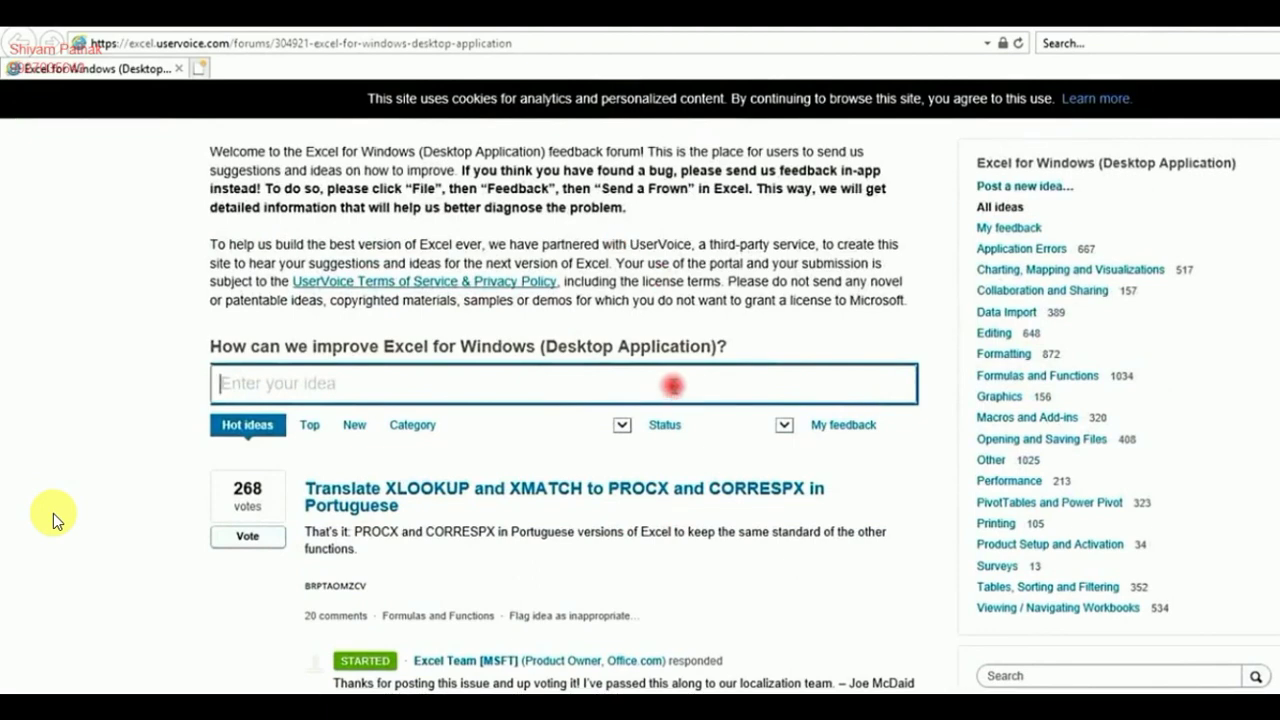
{"action": "scroll", "coordinate": [757, 618], "scroll_direction": "down", "scroll_amount": 2}
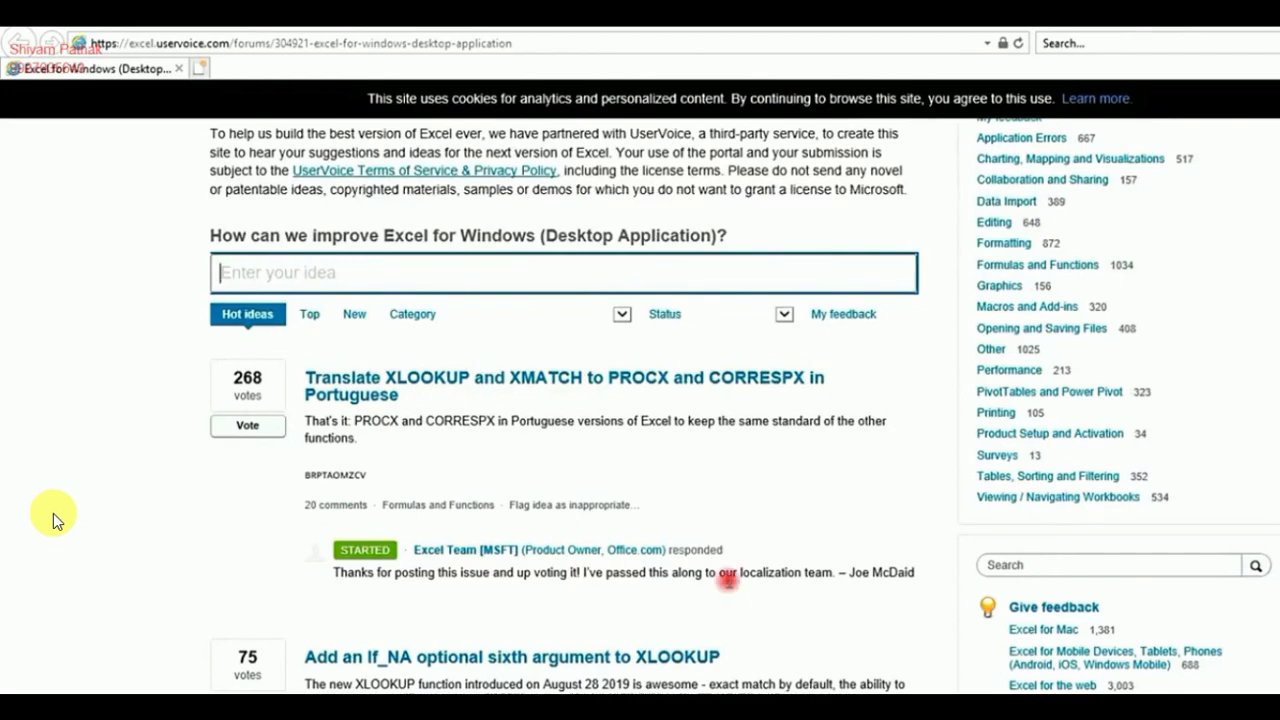
{"action": "scroll", "coordinate": [565, 560], "scroll_direction": "down", "scroll_amount": 10}
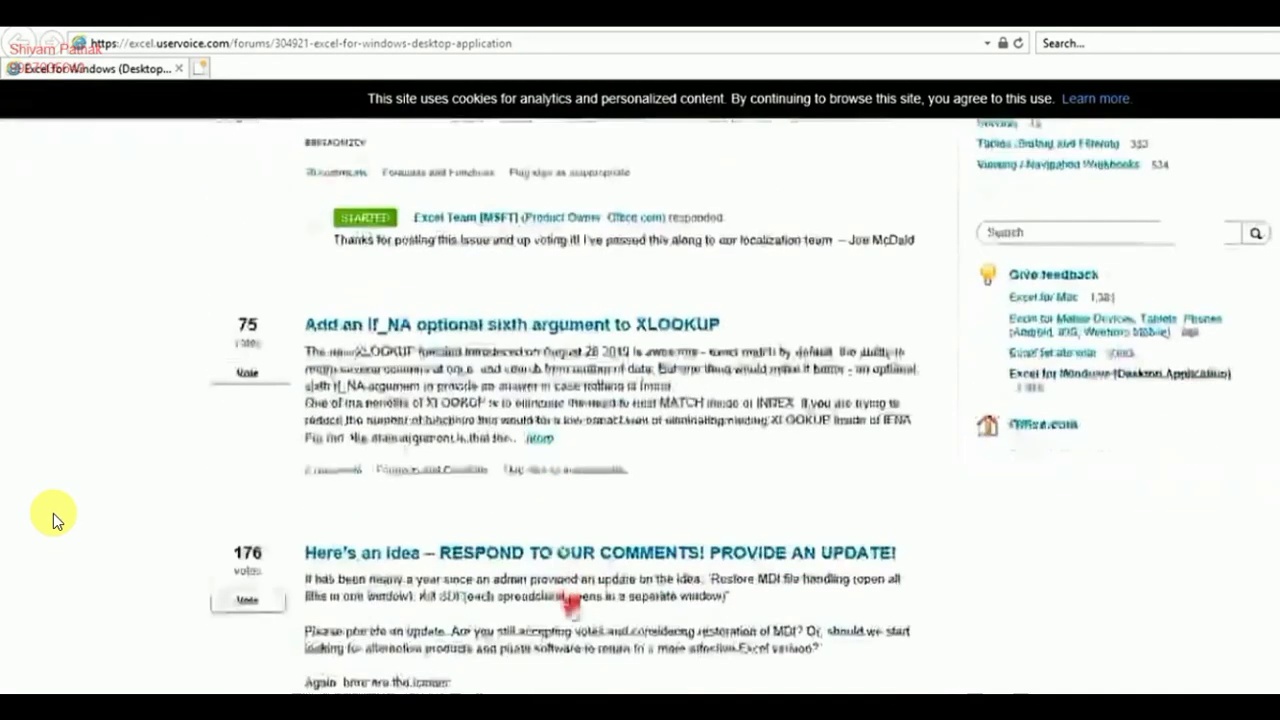
{"action": "scroll", "coordinate": [572, 612], "scroll_direction": "down", "scroll_amount": 9}
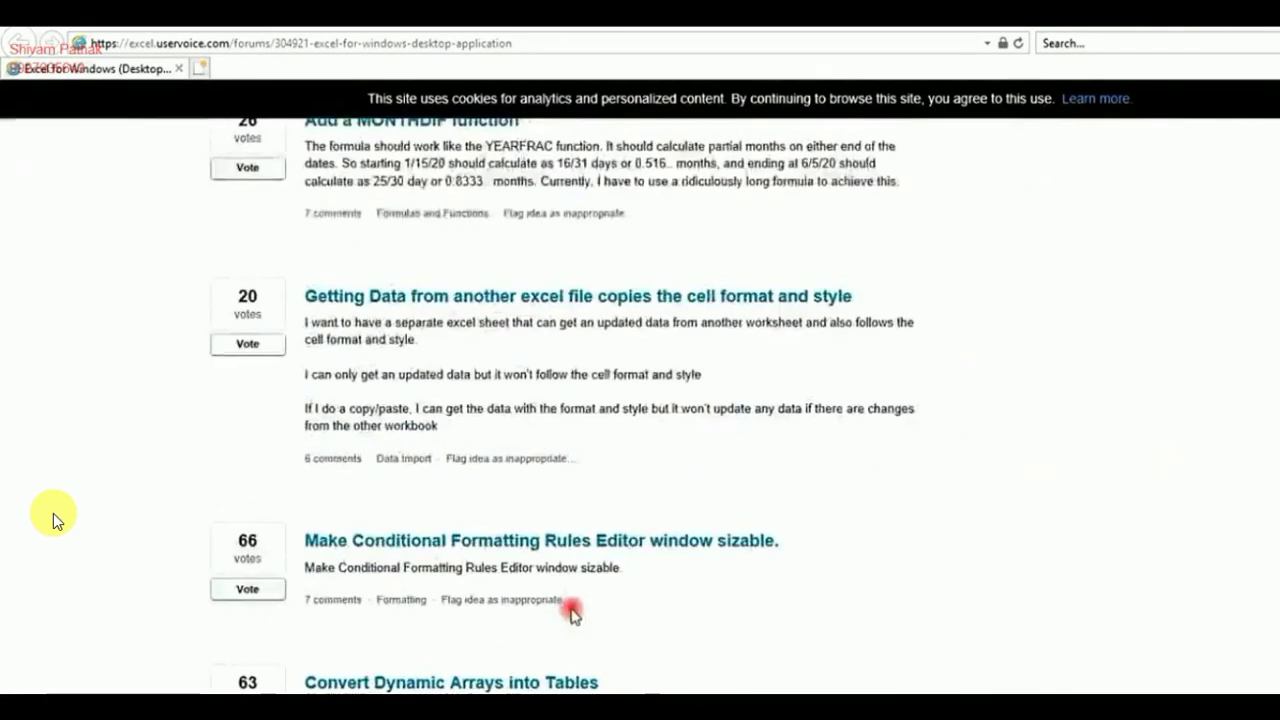
Examine further ideas posted on the Excel for Windows feedback forum and return to Excel's feedback options
{"action": "scroll", "coordinate": [572, 598], "scroll_direction": "down", "scroll_amount": 3}
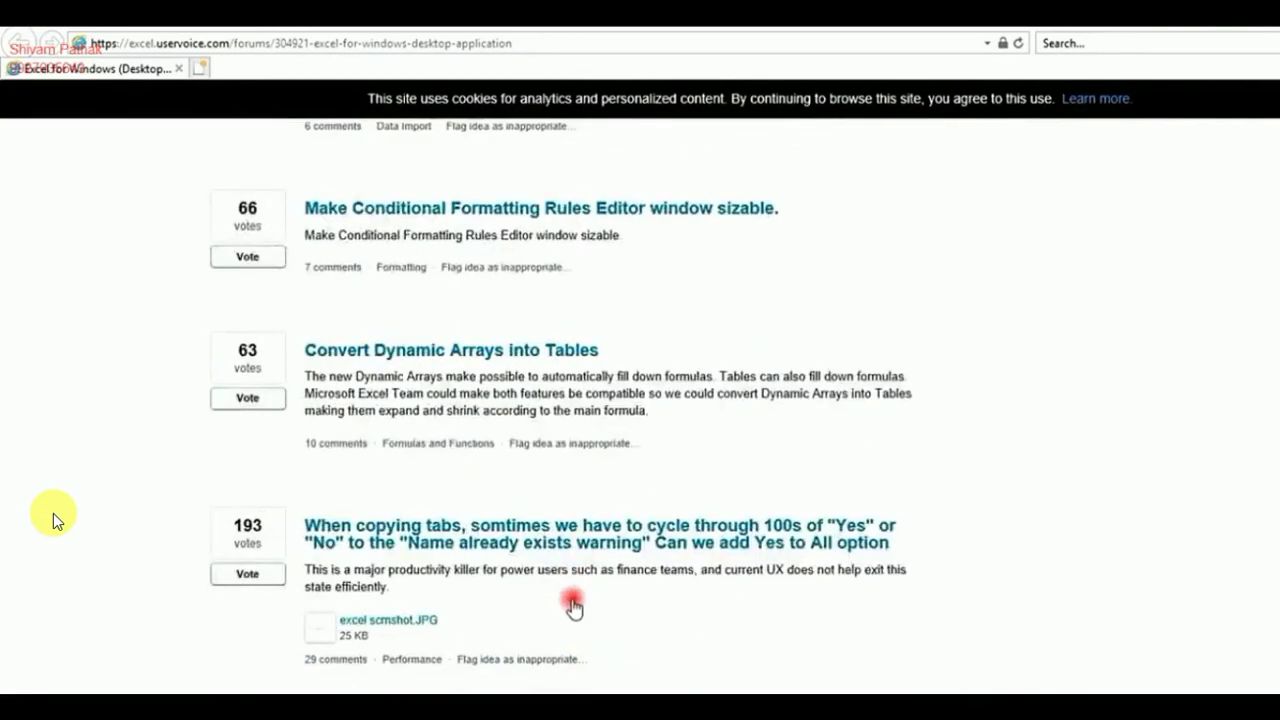
{"action": "scroll", "coordinate": [573, 607], "scroll_direction": "down", "scroll_amount": 3}
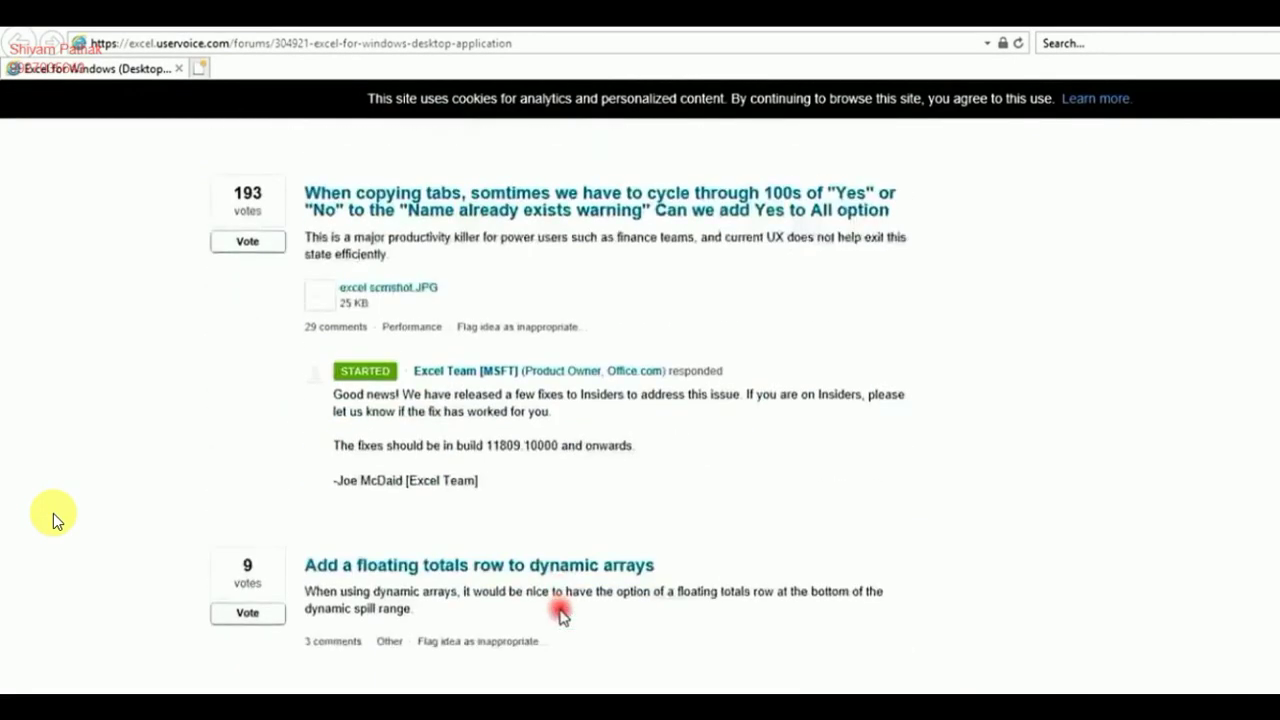
{"action": "scroll", "coordinate": [560, 614], "scroll_direction": "down", "scroll_amount": 4}
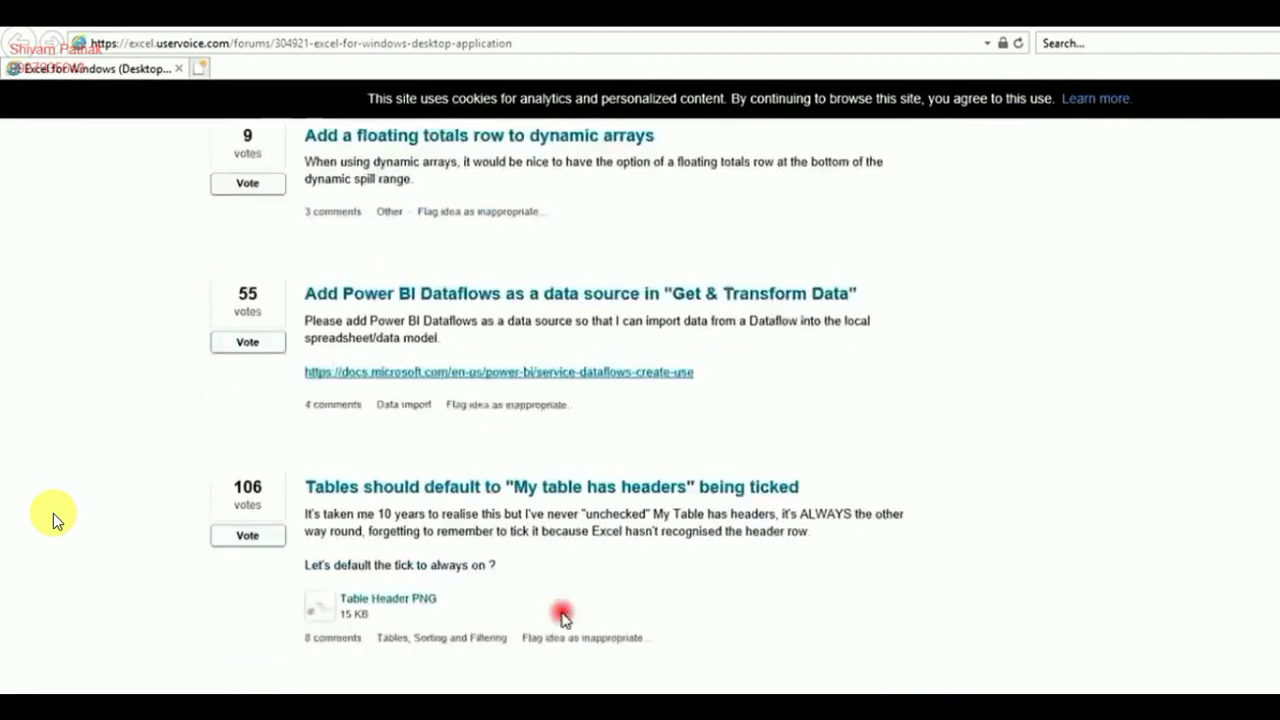
{"action": "left_click", "coordinate": [248, 705]}
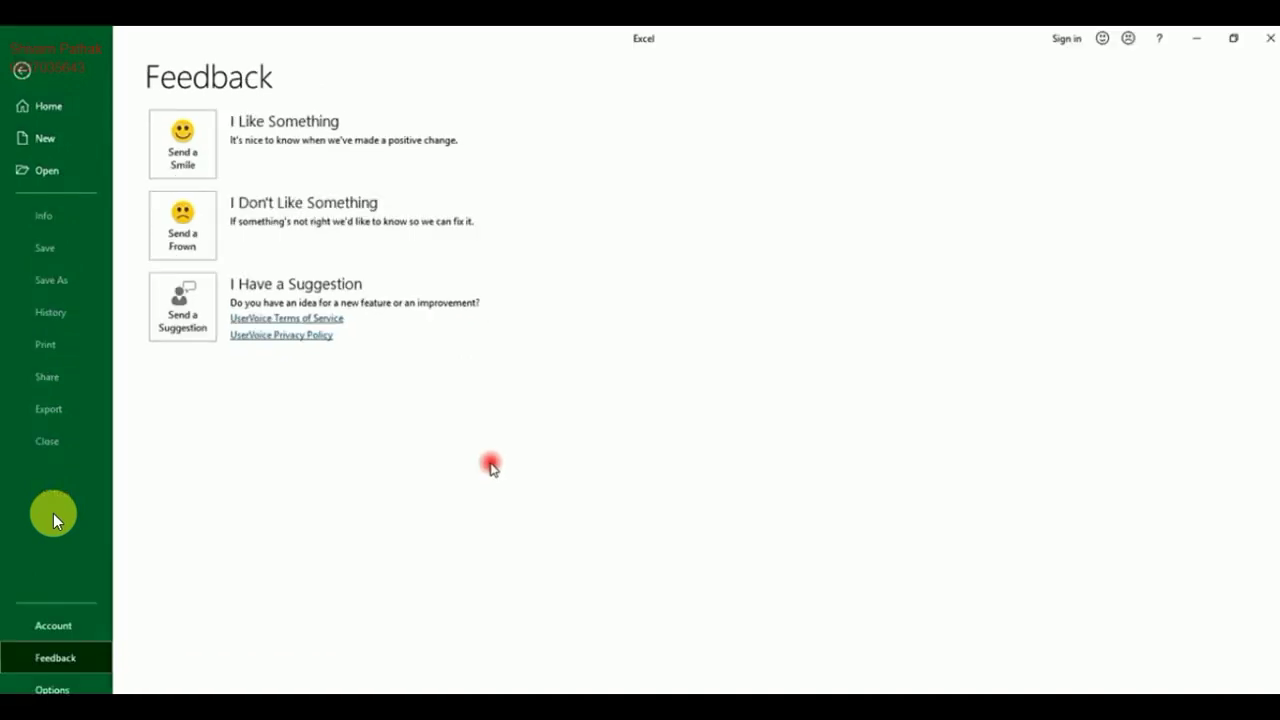
Review the Excel Options categories from General through Customize Ribbon and close them without changing anything
{"action": "left_click", "coordinate": [60, 686]}
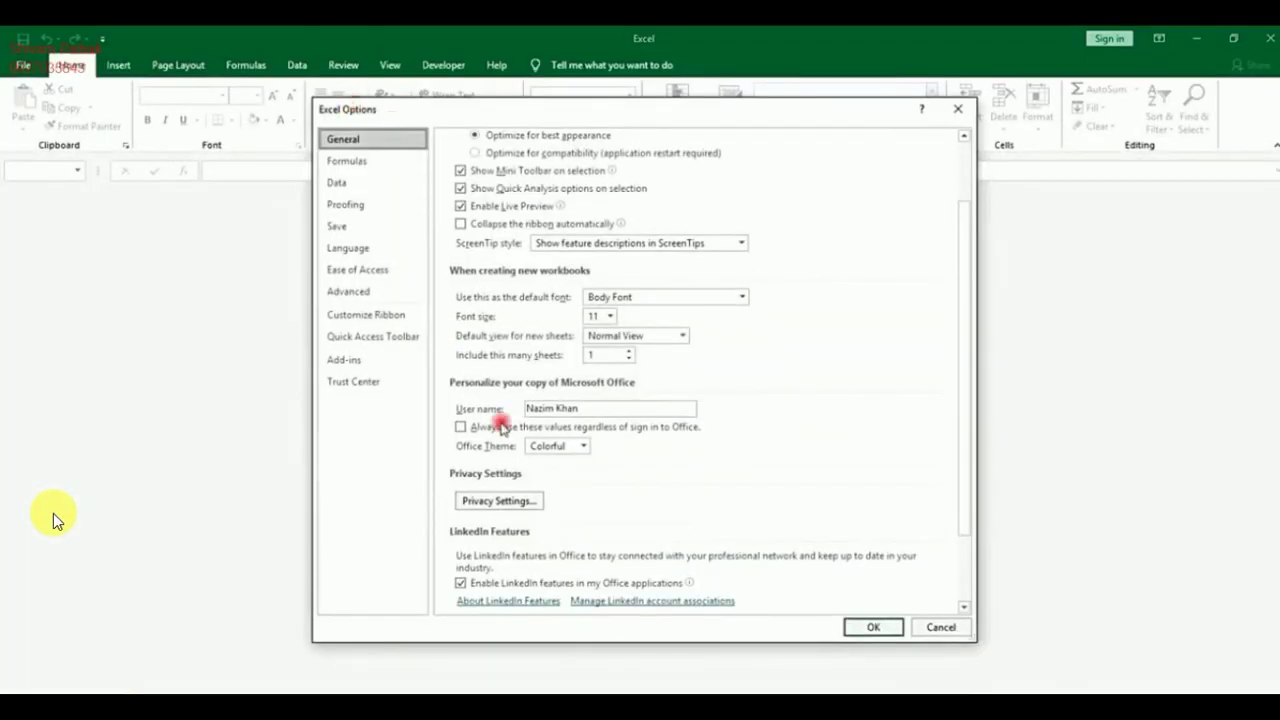
{"action": "left_click", "coordinate": [362, 164]}
{"action": "left_click", "coordinate": [350, 183]}
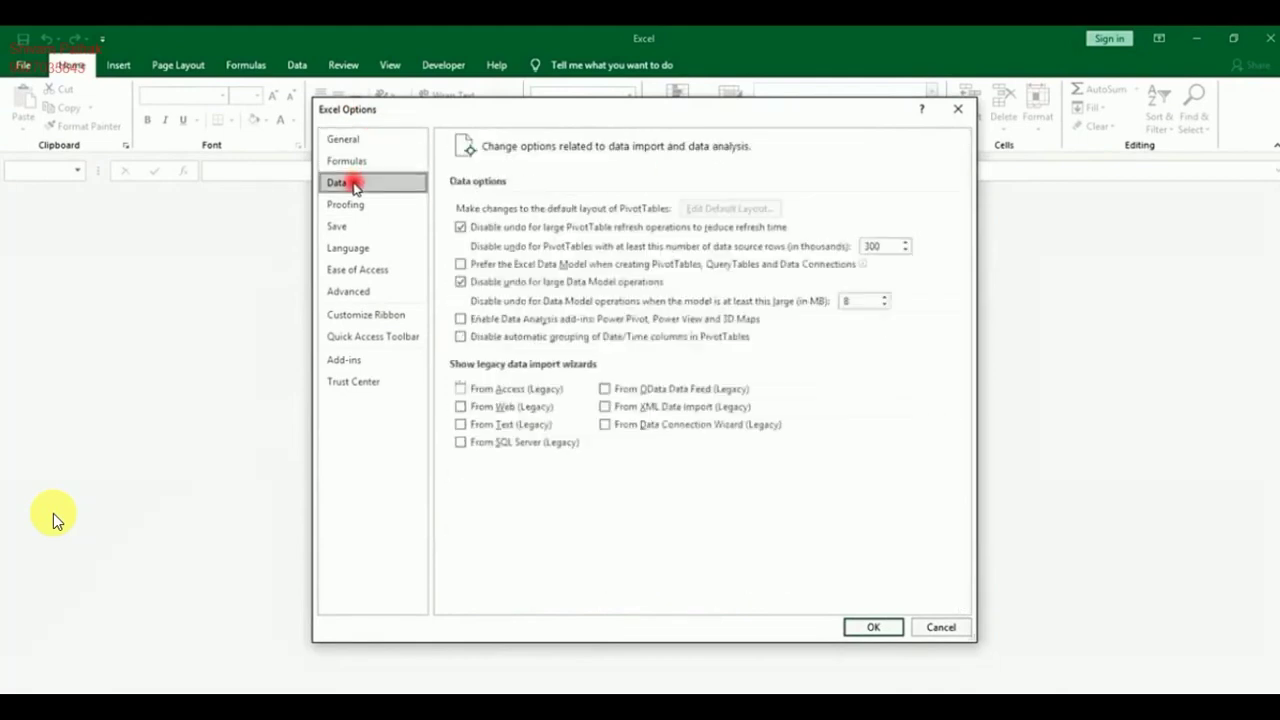
{"action": "left_click", "coordinate": [349, 205]}
{"action": "left_click", "coordinate": [346, 228]}
{"action": "left_click", "coordinate": [350, 247]}
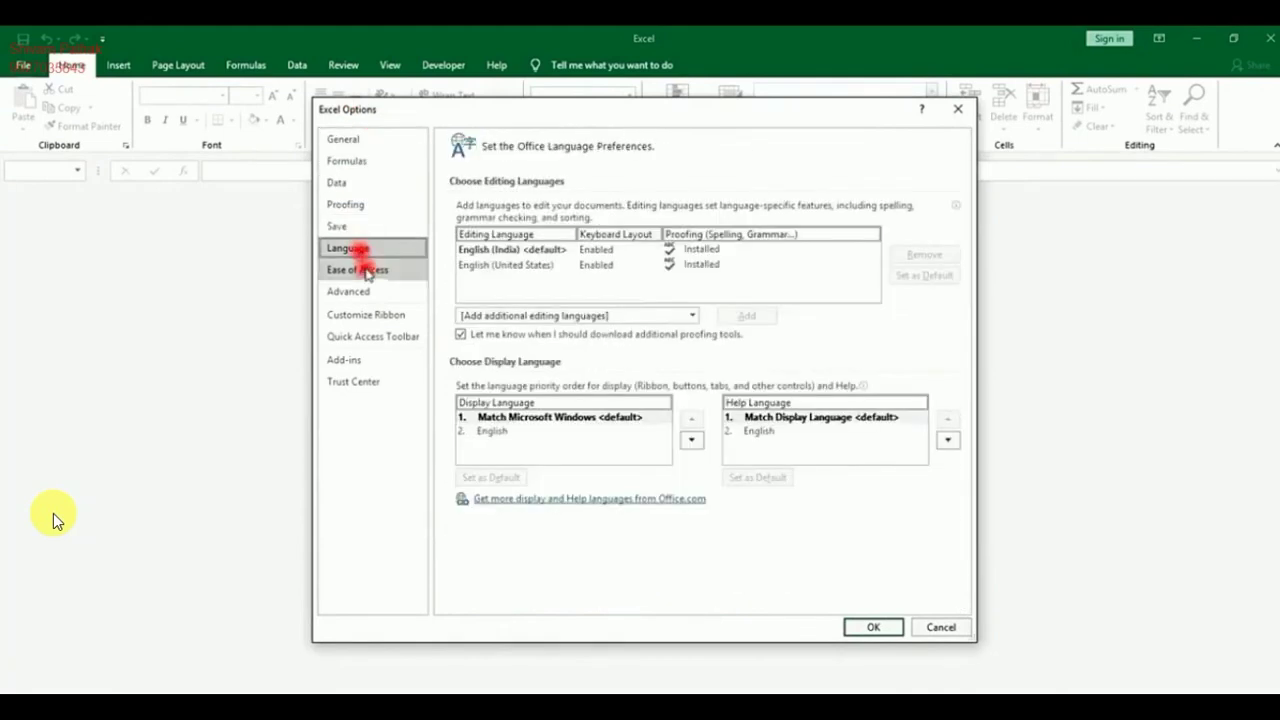
{"action": "left_click", "coordinate": [358, 270]}
{"action": "left_click", "coordinate": [355, 292]}
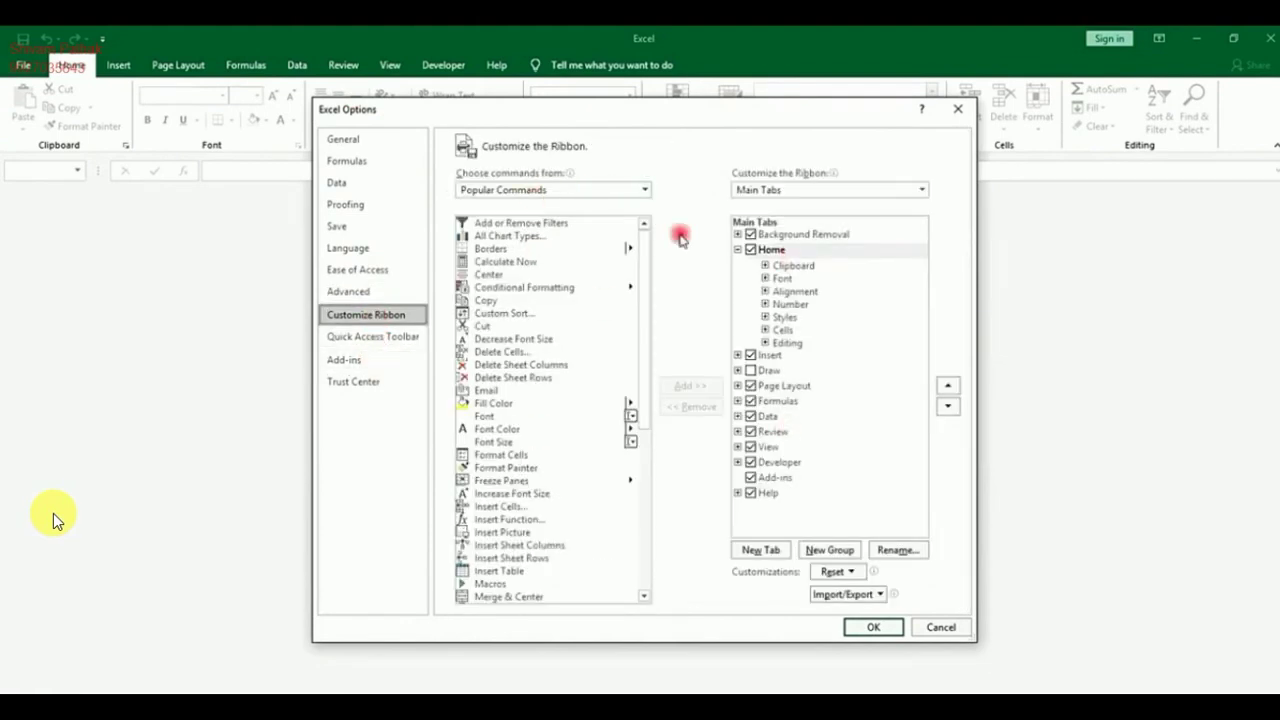
{"action": "left_click", "coordinate": [941, 628]}
Create a new blank workbook from Excel's start screen
{"action": "left_click", "coordinate": [42, 68]}
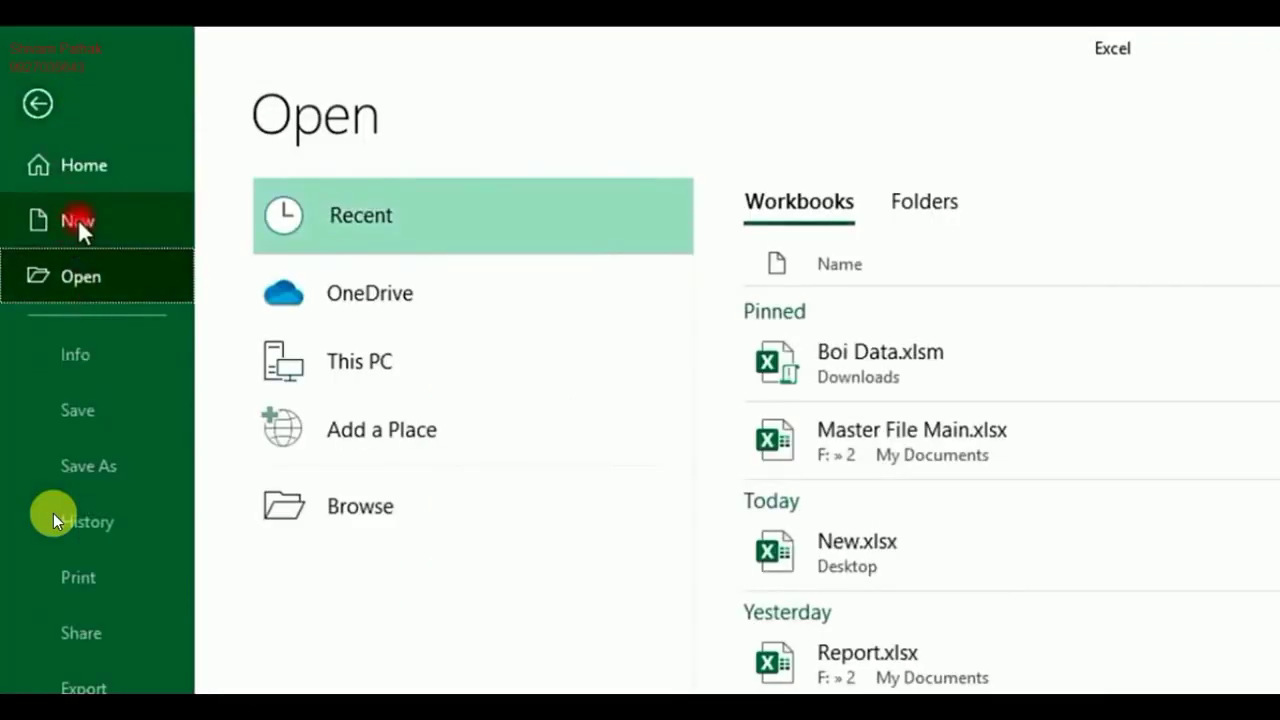
{"action": "left_click", "coordinate": [80, 222]}
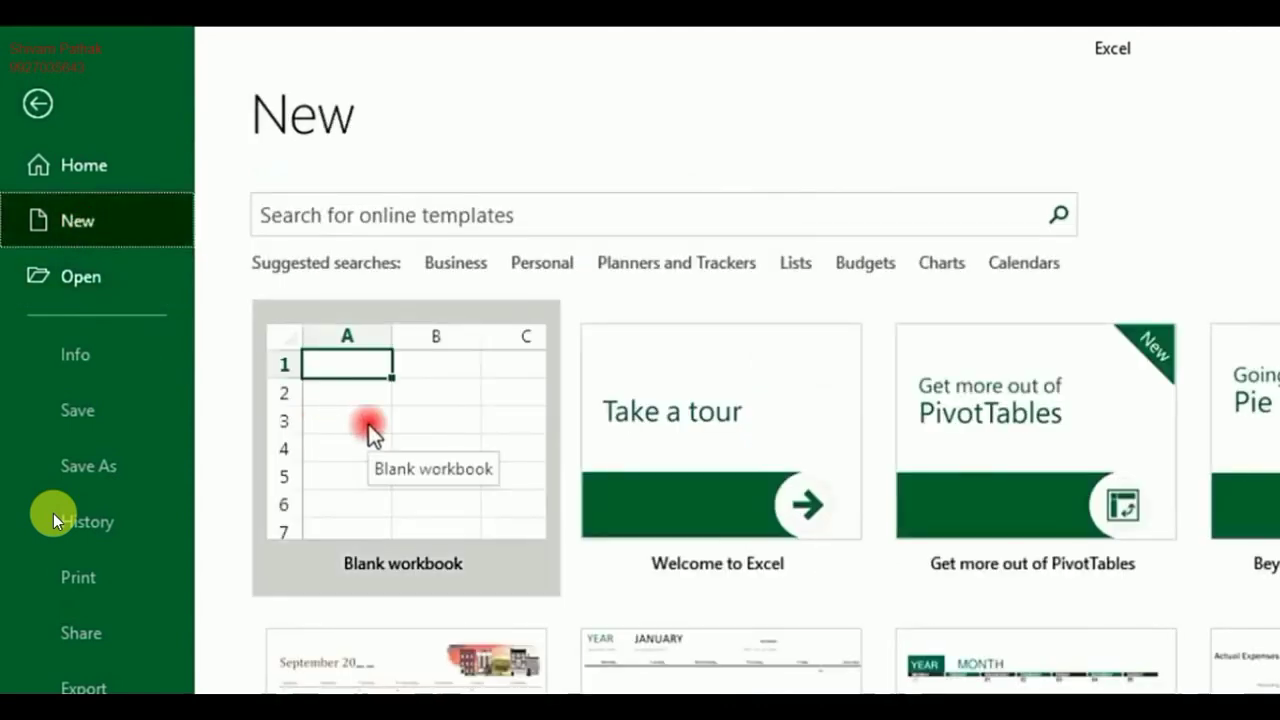
{"action": "left_click", "coordinate": [368, 424]}
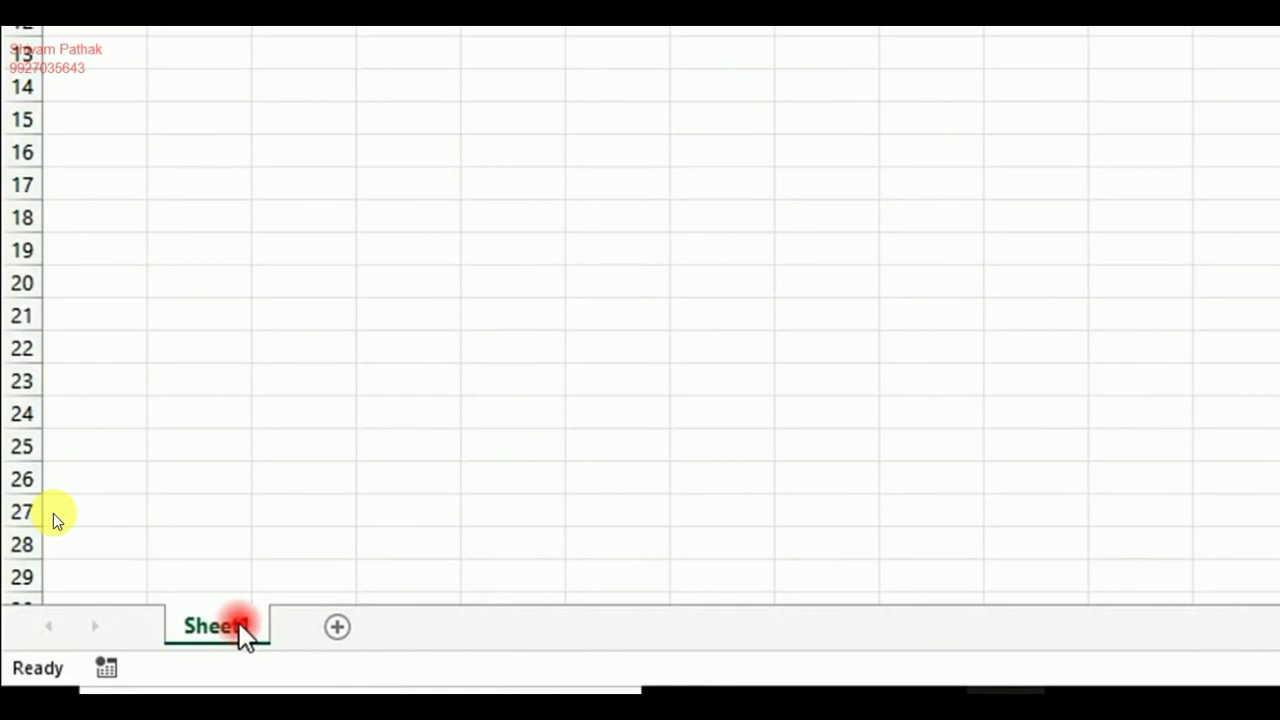
Add three more worksheets after Sheet1 in the new workbook
{"action": "left_click", "coordinate": [336, 628]}
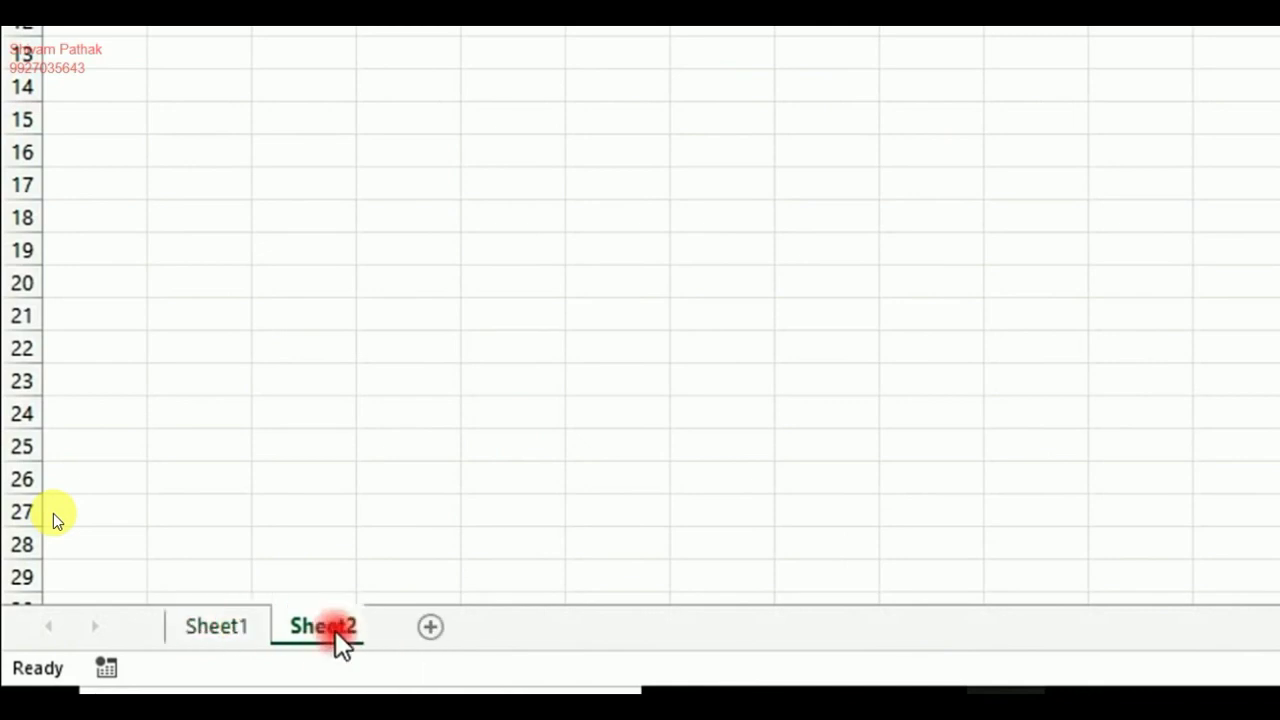
{"action": "left_click", "coordinate": [445, 627]}
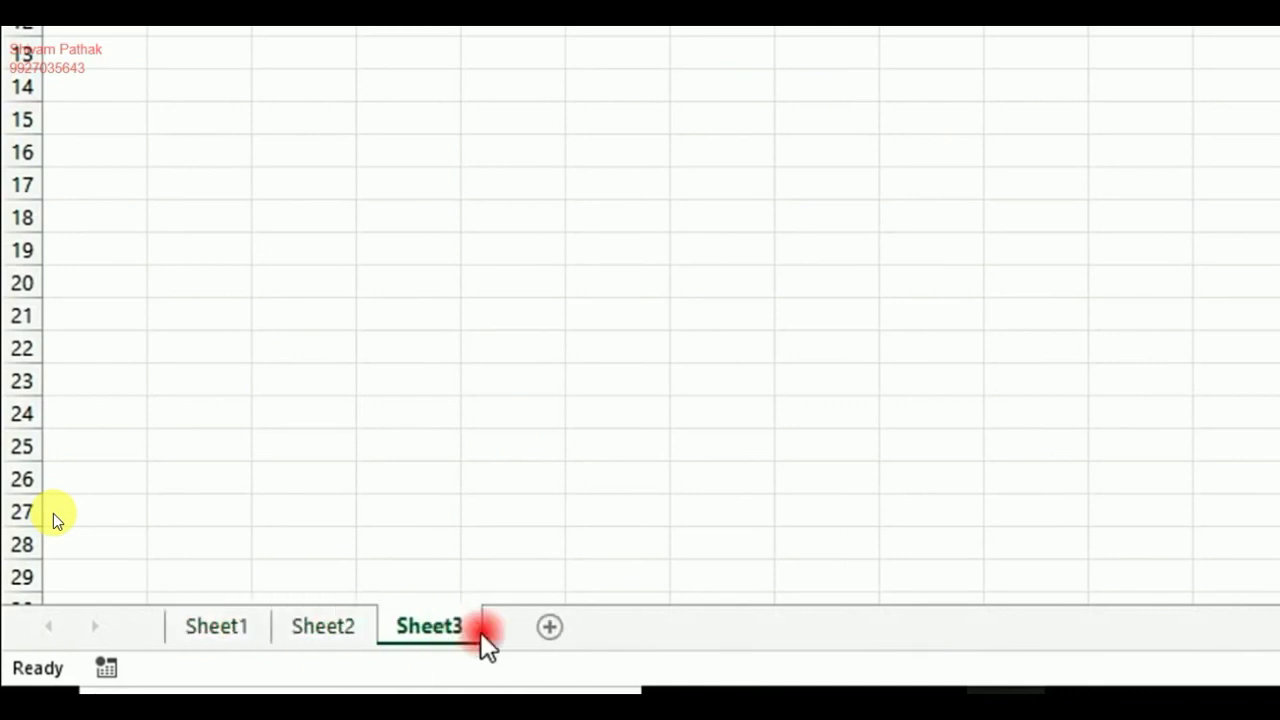
{"action": "left_click", "coordinate": [549, 635]}
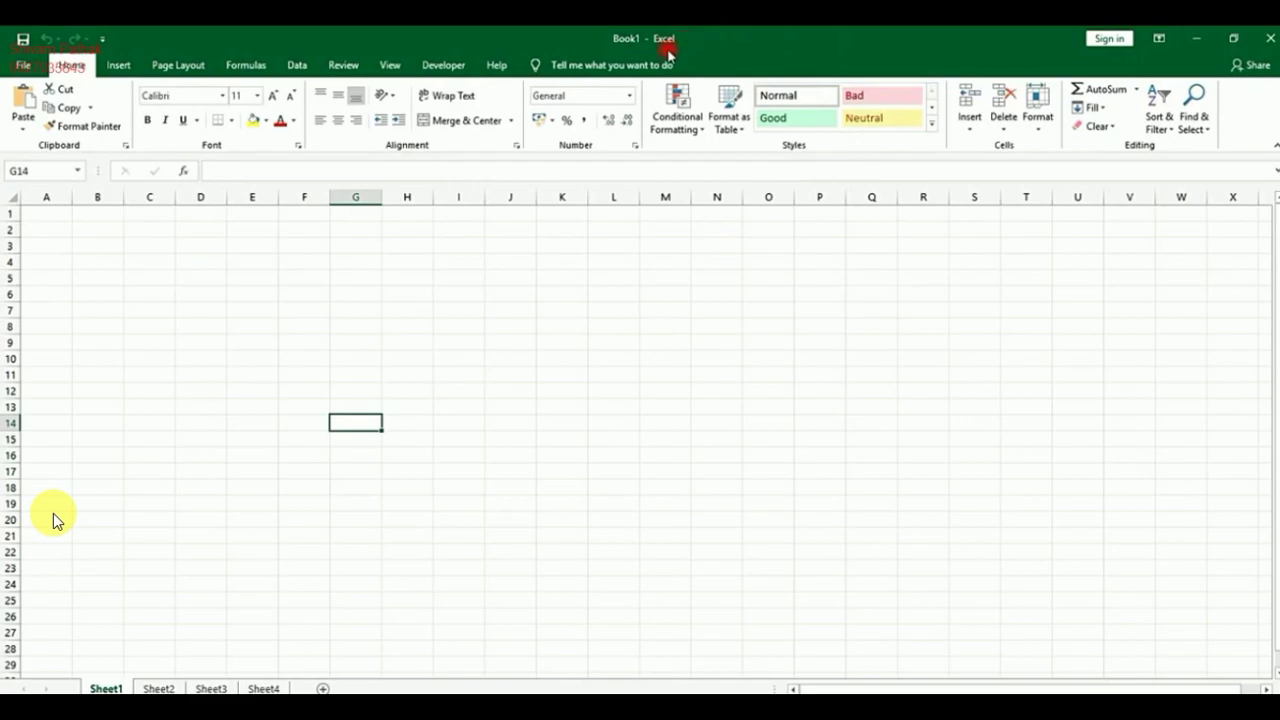
Add the New command to the Quick Access Toolbar and use it to create two more blank workbooks
{"action": "left_click", "coordinate": [100, 39]}
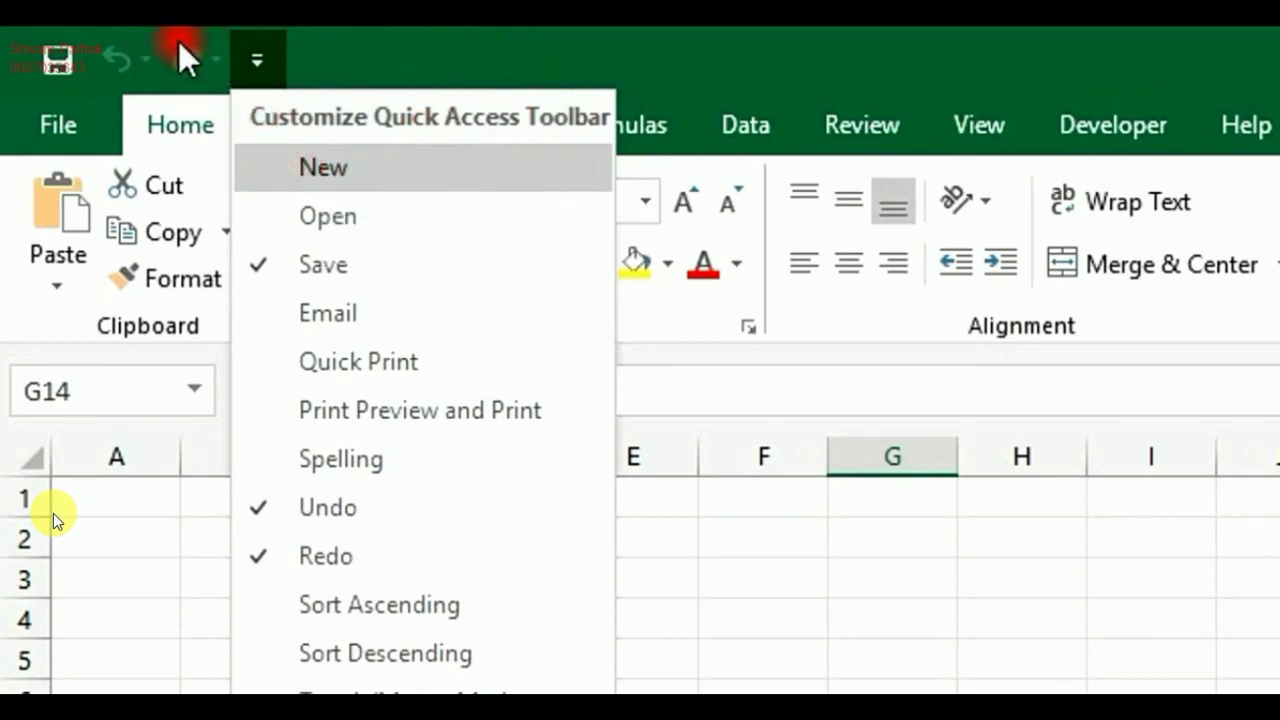
{"action": "left_click", "coordinate": [279, 166]}
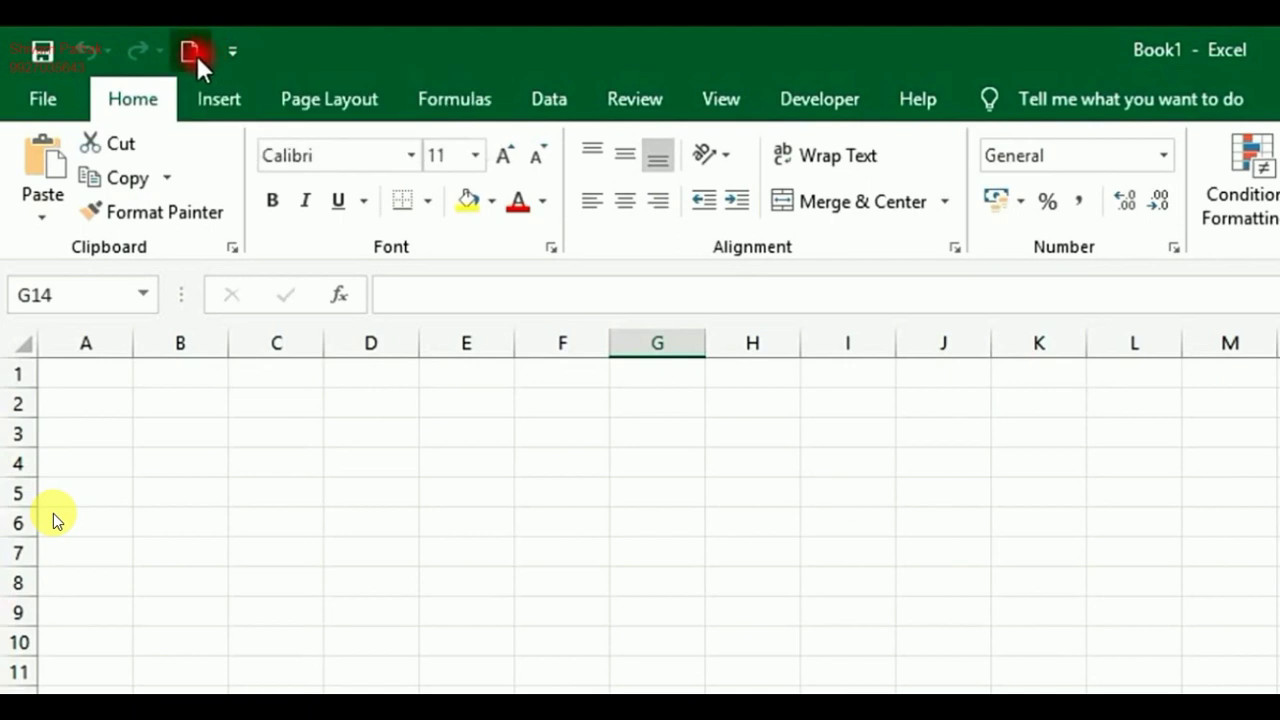
{"action": "left_click", "coordinate": [190, 48]}
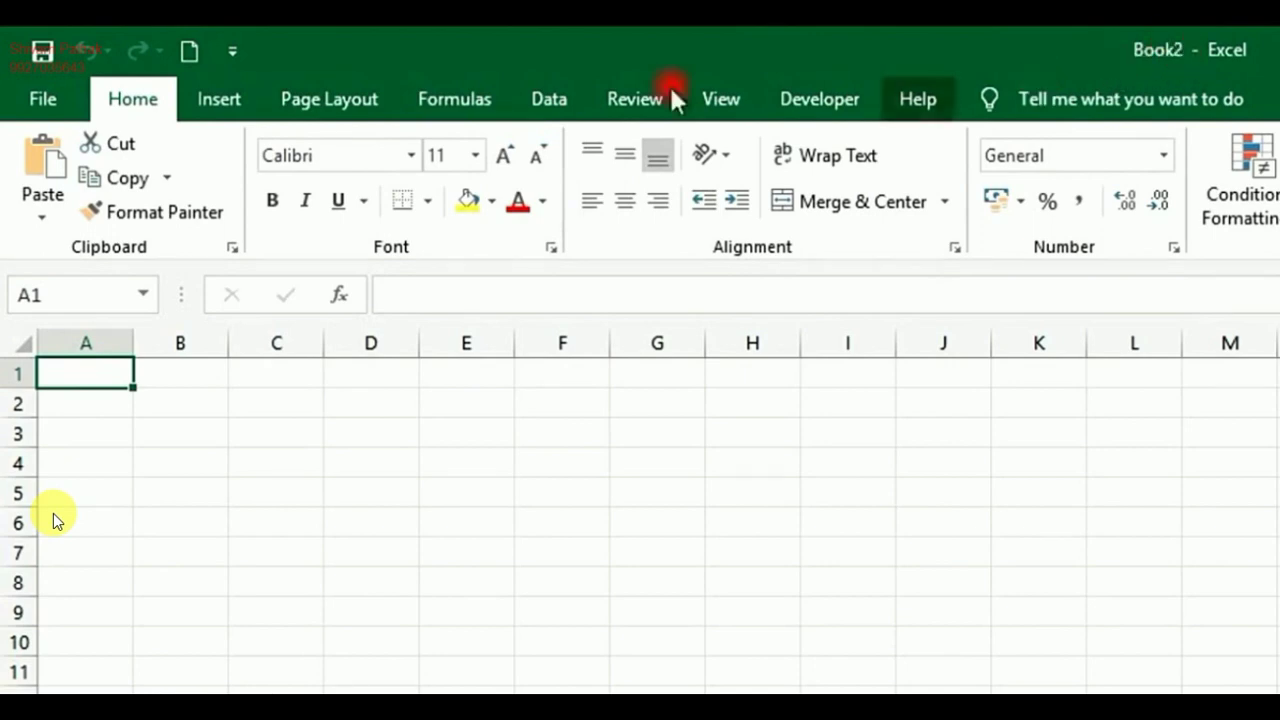
{"action": "left_click", "coordinate": [191, 52]}
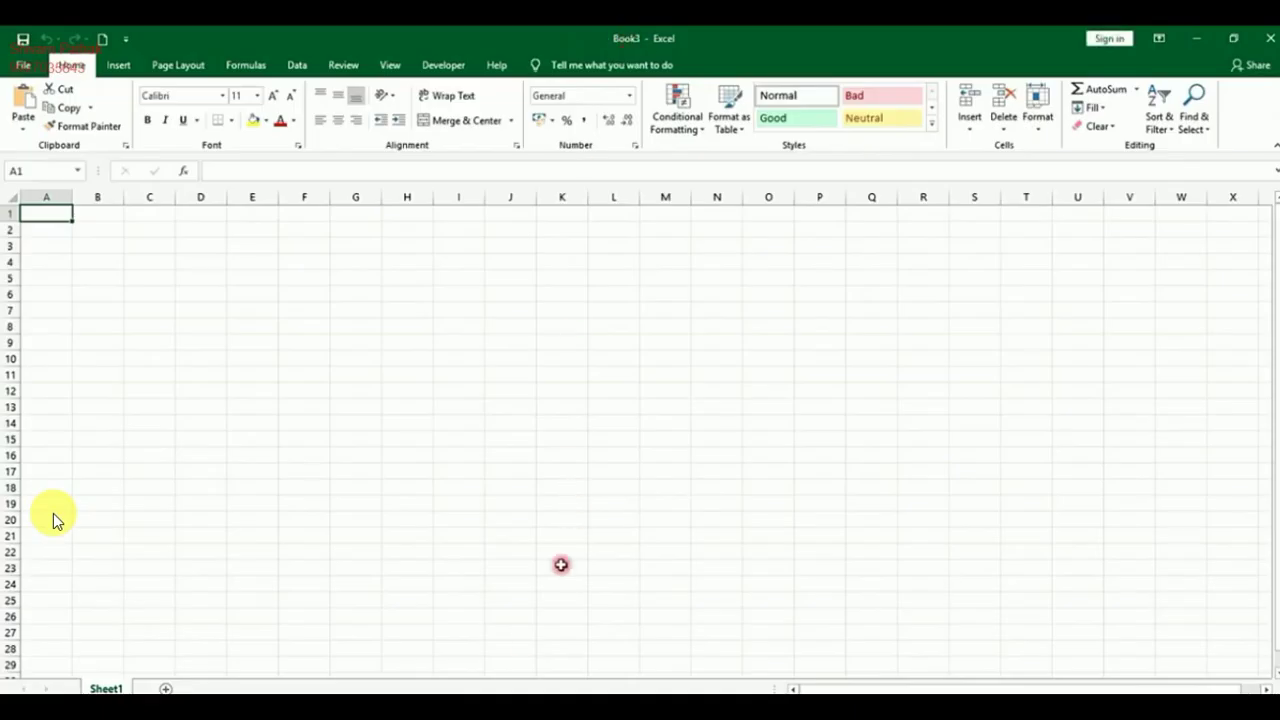
{"action": "mouse_move", "coordinate": [495, 704]}
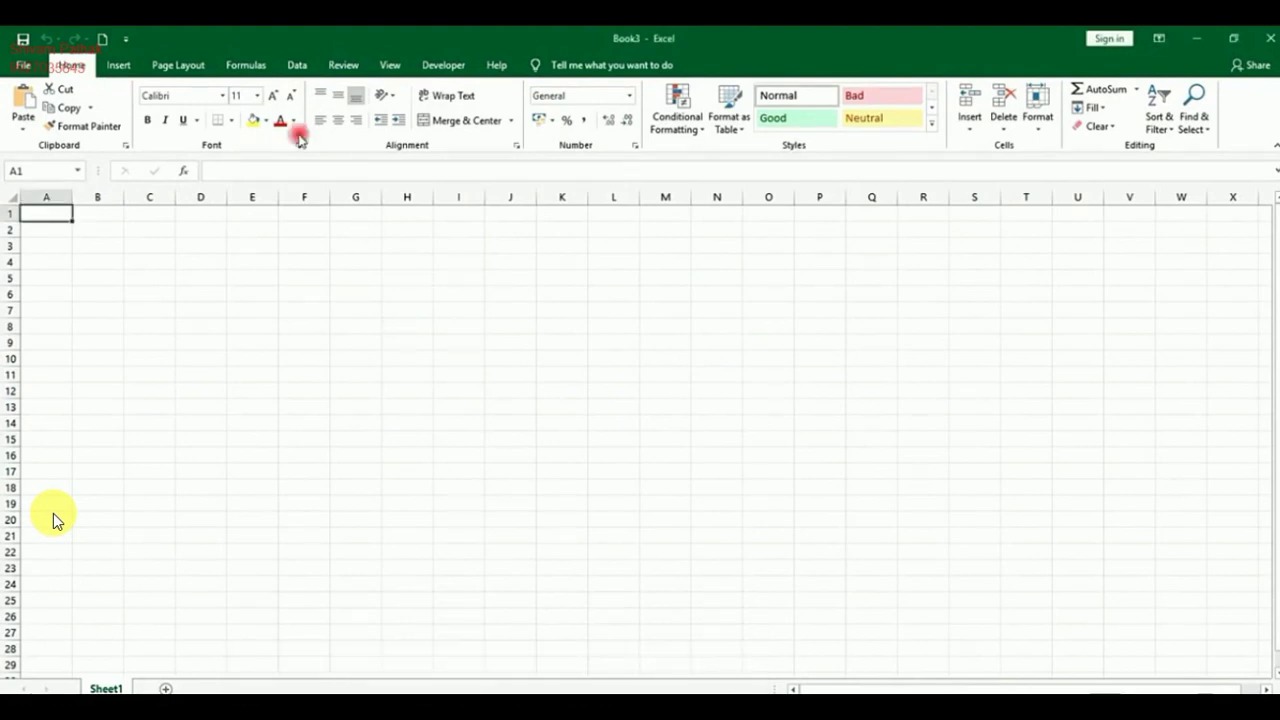
Add the Open command to the Quick Access Toolbar, view the recent workbooks with it and return to the worksheet
{"action": "left_click", "coordinate": [325, 58]}
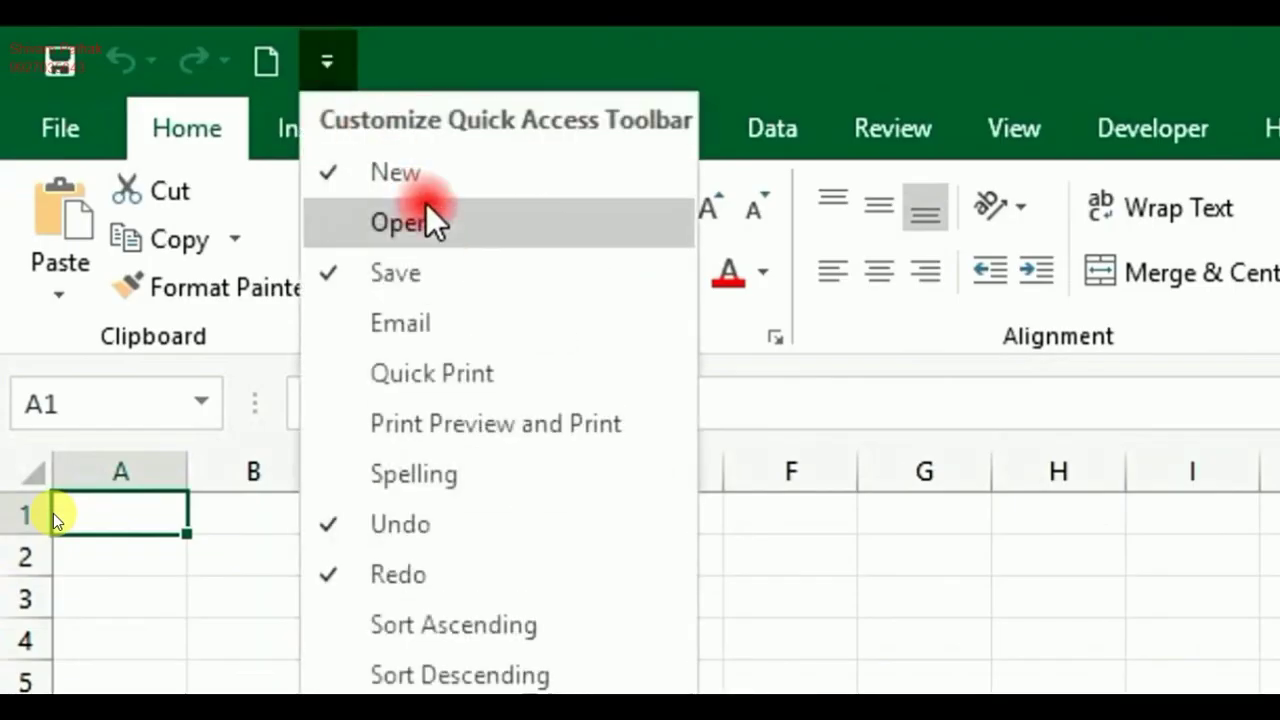
{"action": "left_click", "coordinate": [466, 216]}
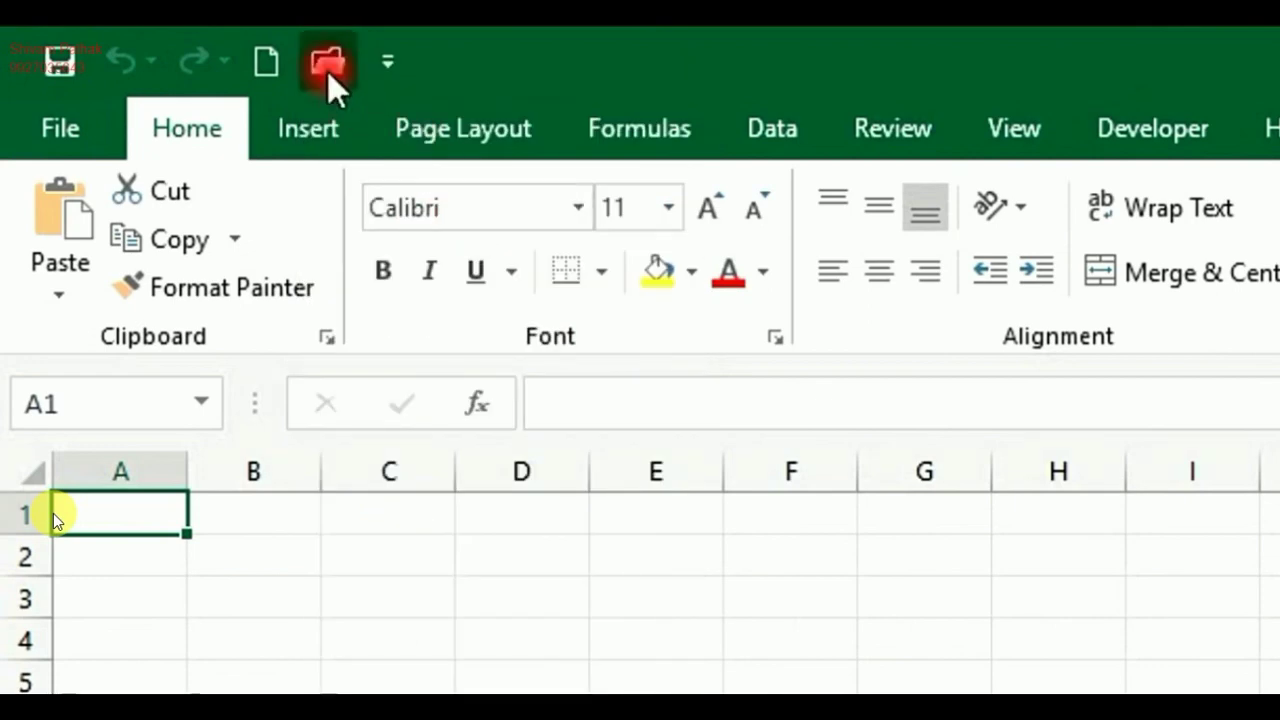
{"action": "left_click", "coordinate": [327, 62]}
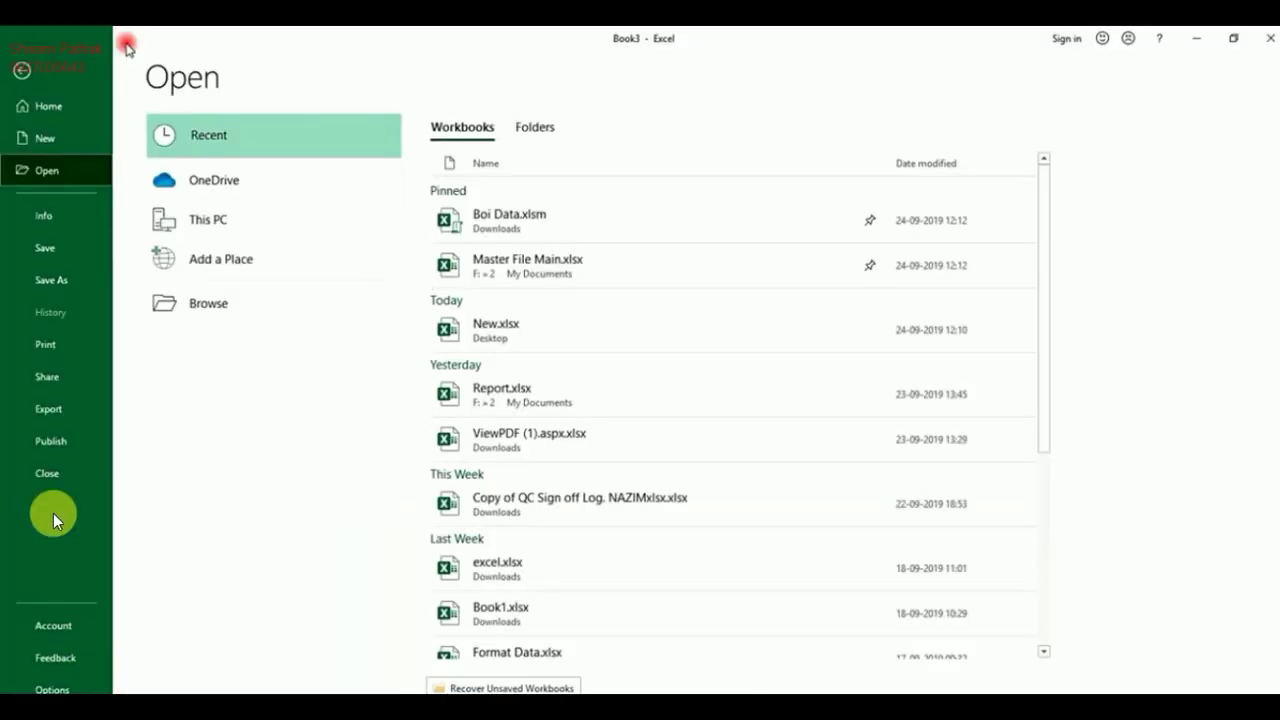
{"action": "left_click", "coordinate": [23, 70]}
Examine the additional commands available for the Quick Access Toolbar and close the options without adding any
{"action": "left_click", "coordinate": [148, 39]}
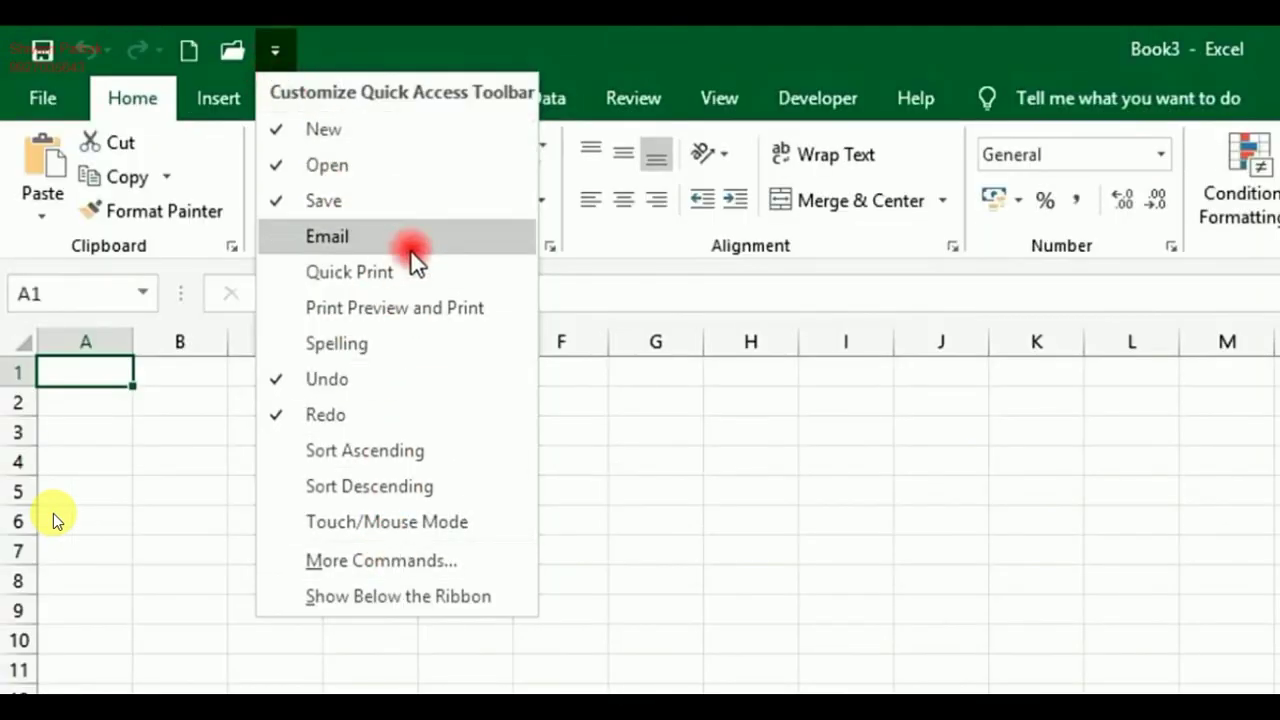
{"action": "left_click", "coordinate": [440, 556]}
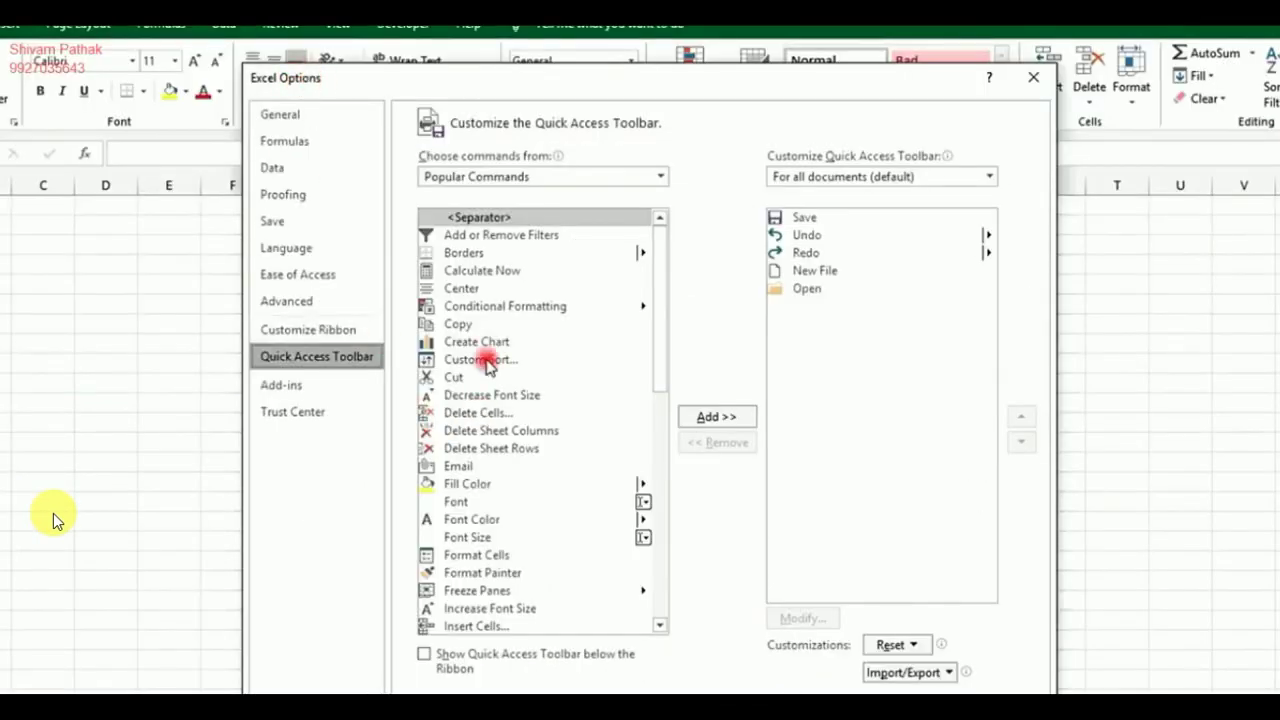
{"action": "left_click_drag", "start_coordinate": [661, 384], "coordinate": [649, 337]}
{"action": "key", "text": "Escape"}
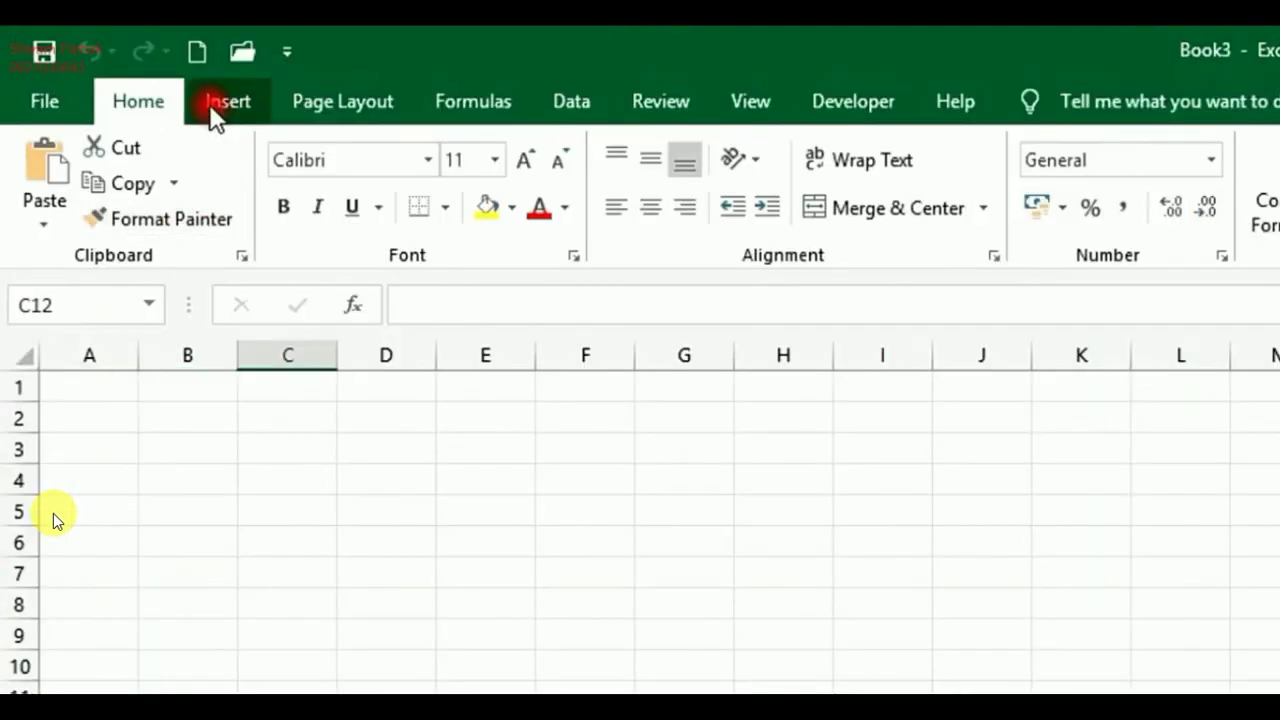
Look through the Insert, Page Layout, Formulas, Data, Review, View and Developer ribbon commands and return to the Home commands
{"action": "left_click", "coordinate": [215, 110]}
{"action": "left_click", "coordinate": [330, 105]}
{"action": "left_click", "coordinate": [510, 103]}
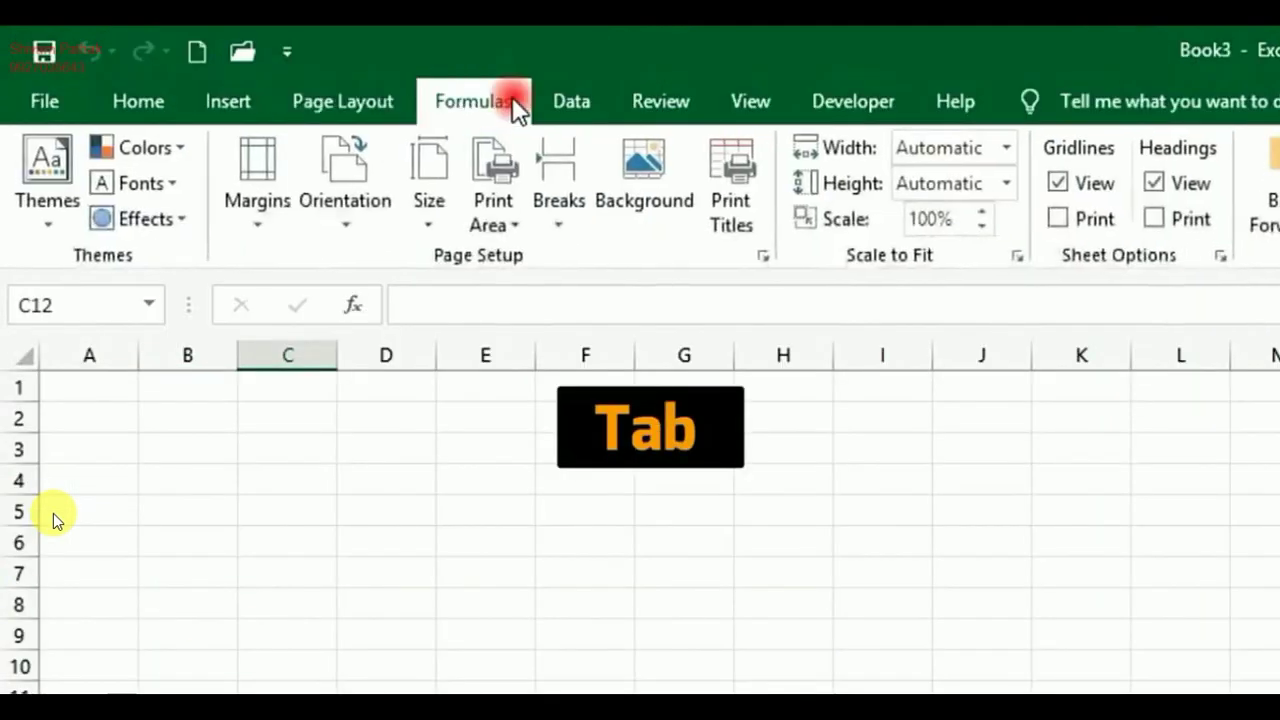
{"action": "left_click", "coordinate": [575, 103]}
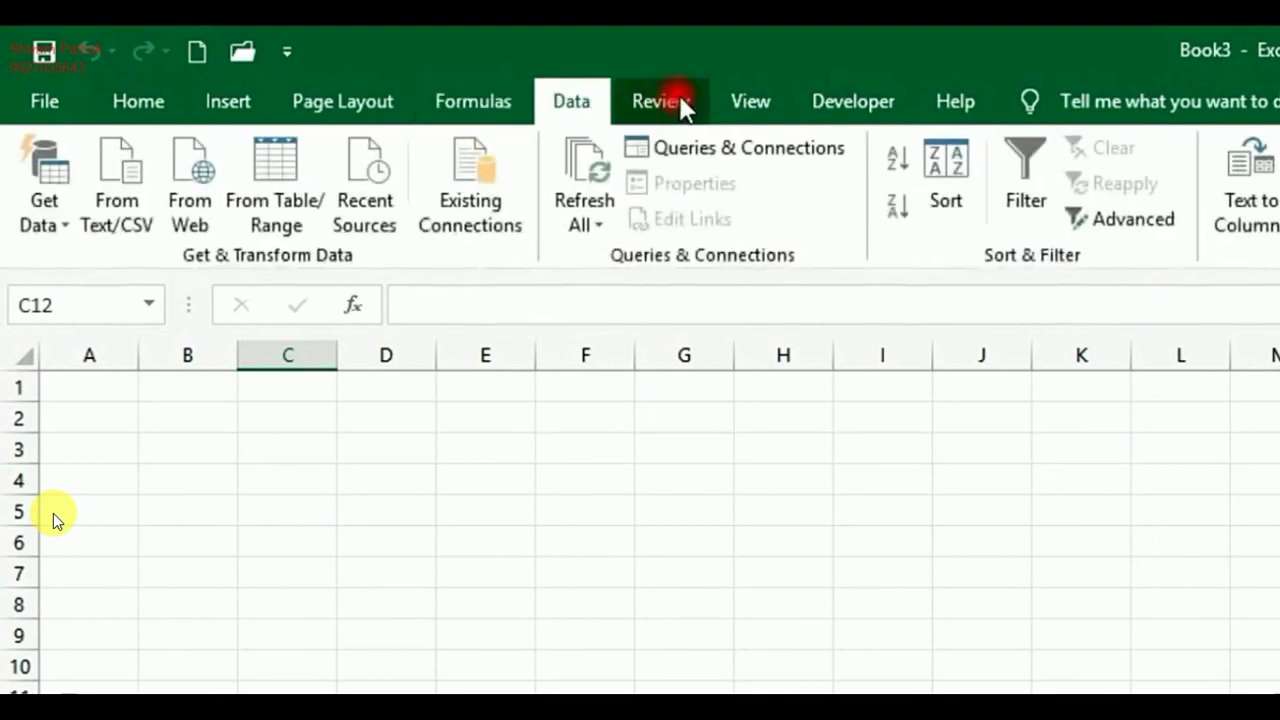
{"action": "left_click", "coordinate": [680, 104]}
{"action": "left_click", "coordinate": [748, 104]}
{"action": "left_click", "coordinate": [845, 104]}
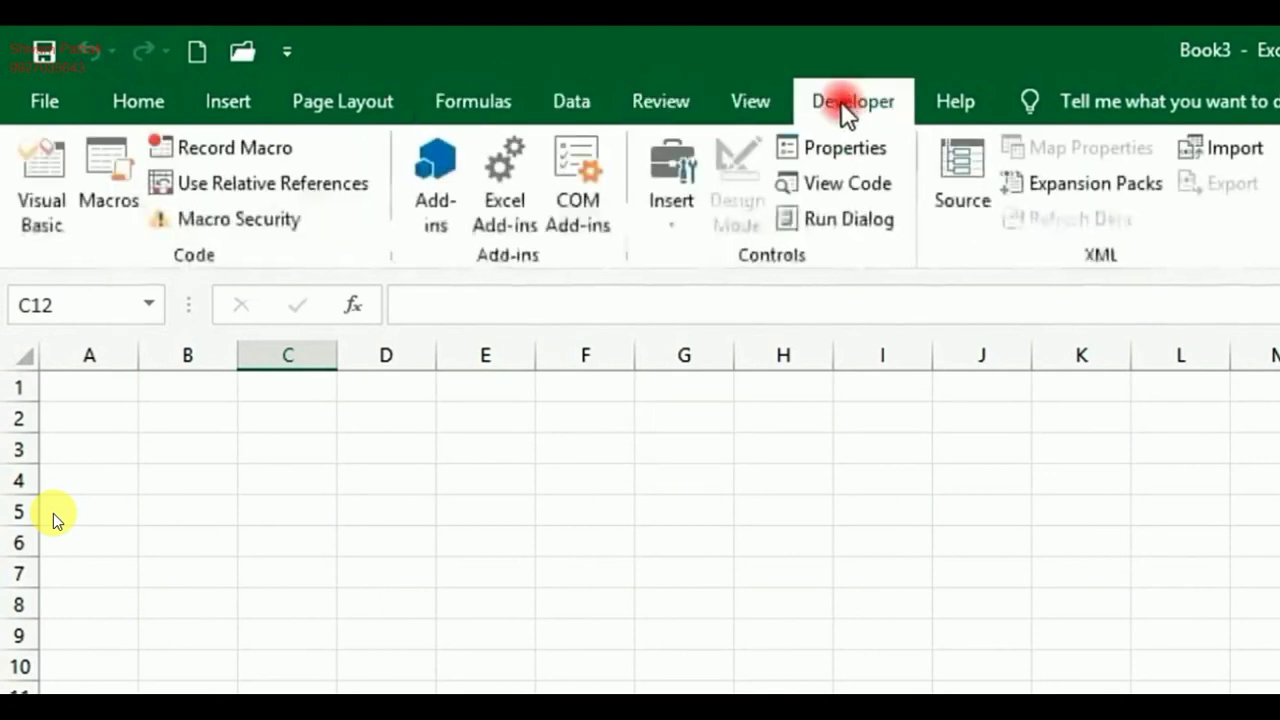
{"action": "left_click", "coordinate": [662, 102]}
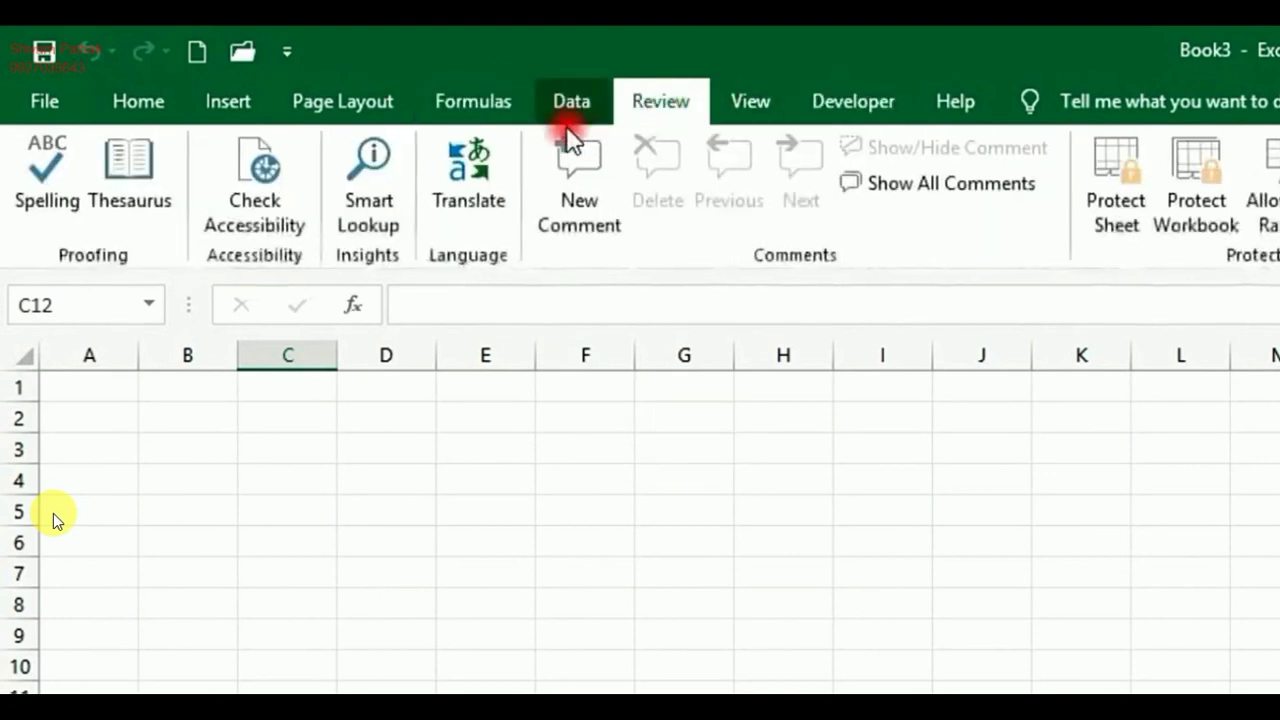
{"action": "left_click", "coordinate": [140, 112]}
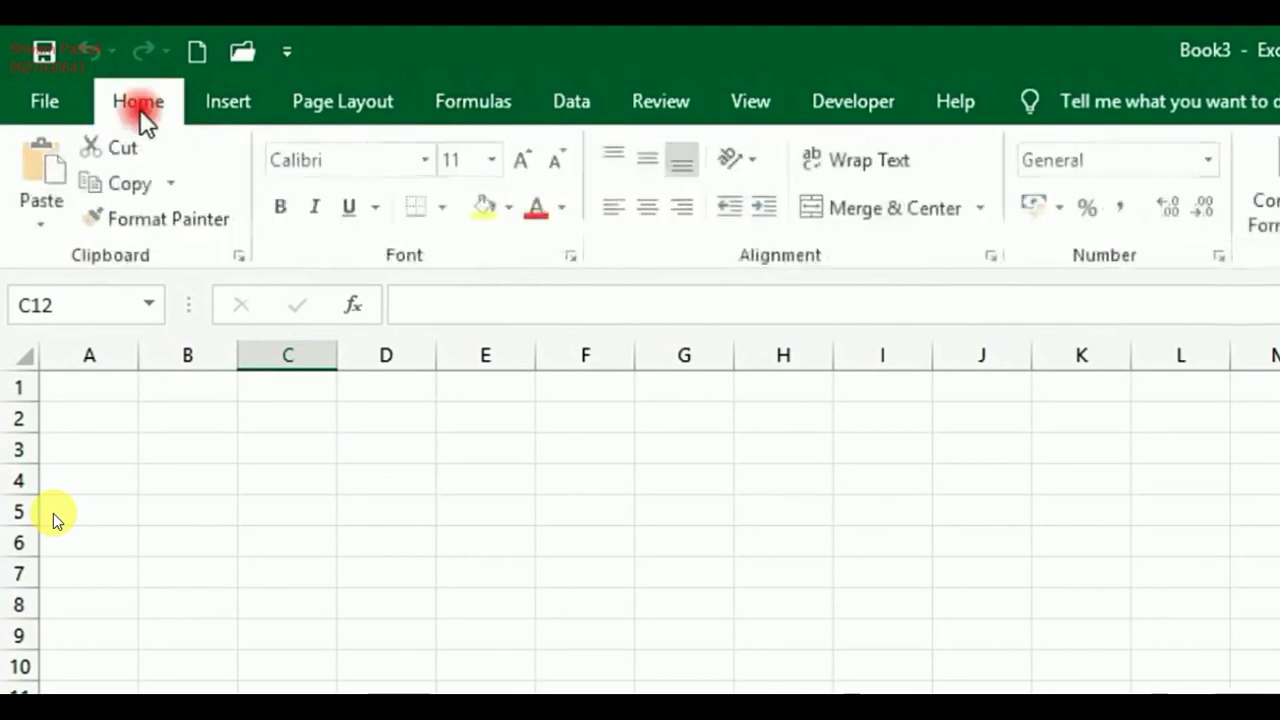
Compare the command groups on the Home ribbon with those on the Insert ribbon, ending on Home
{"action": "left_click", "coordinate": [206, 110]}
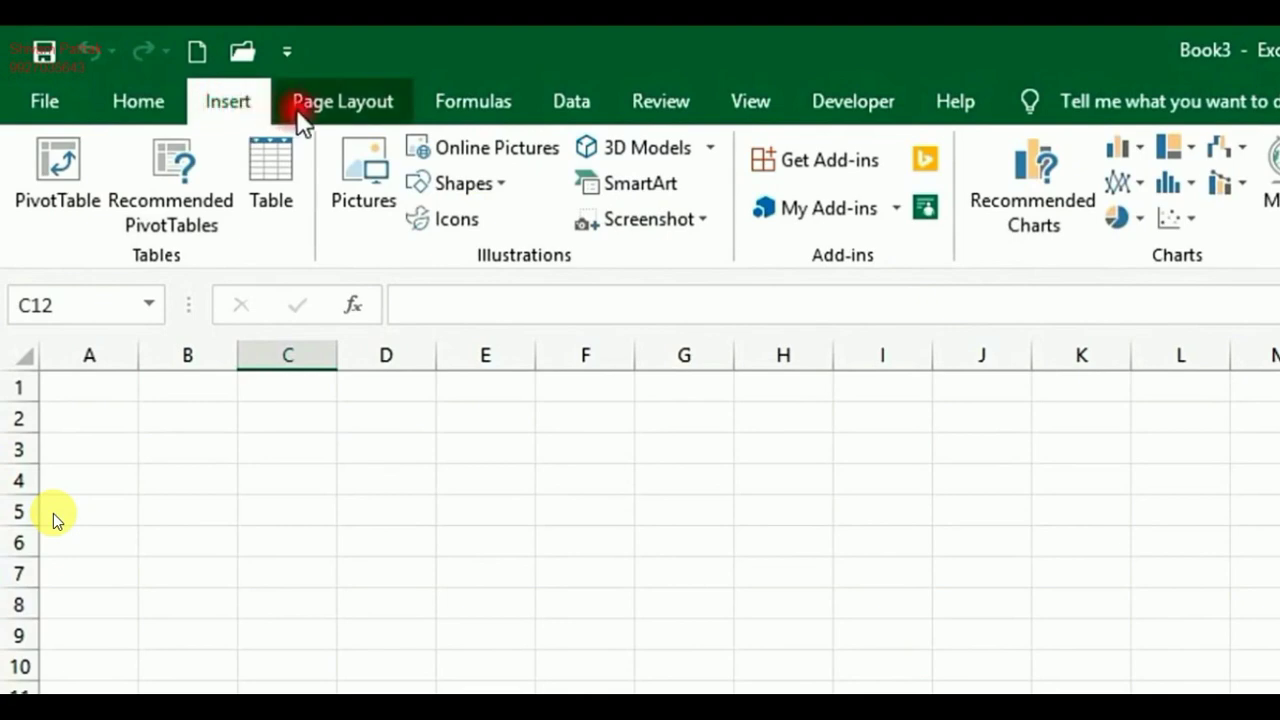
{"action": "left_click", "coordinate": [157, 106]}
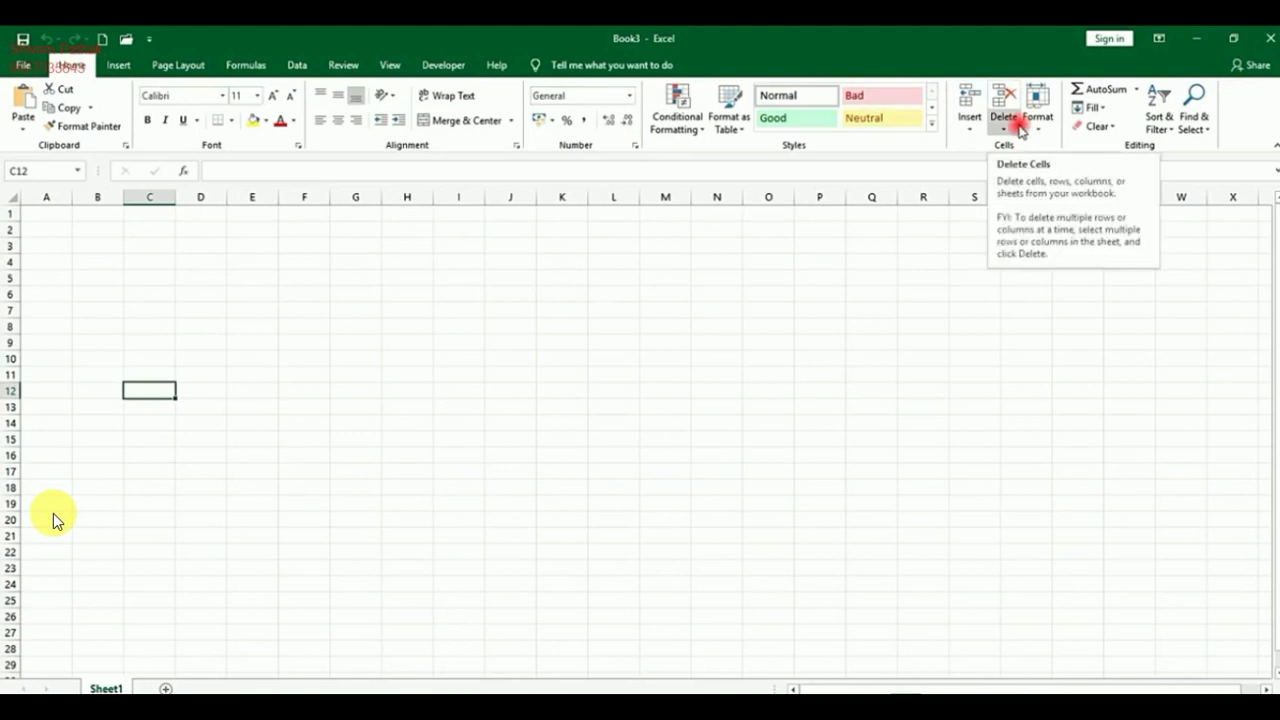
{"action": "left_click", "coordinate": [77, 72]}
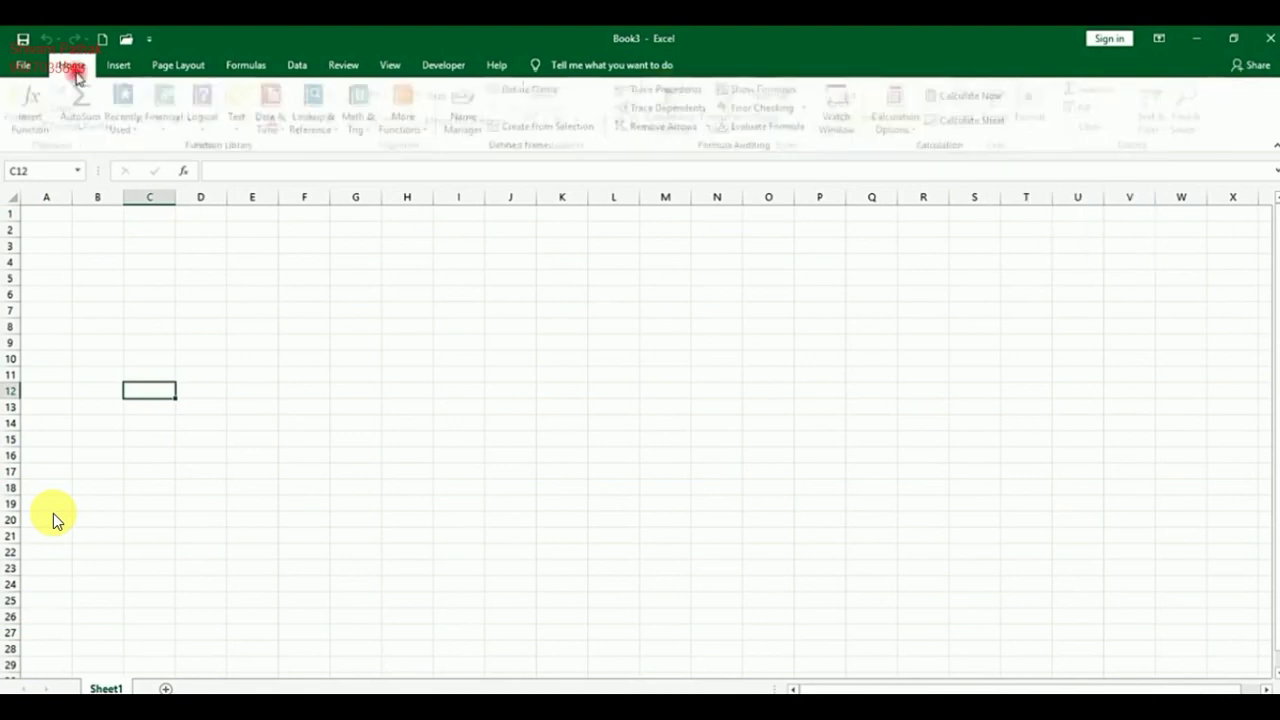
{"action": "left_click", "coordinate": [118, 66]}
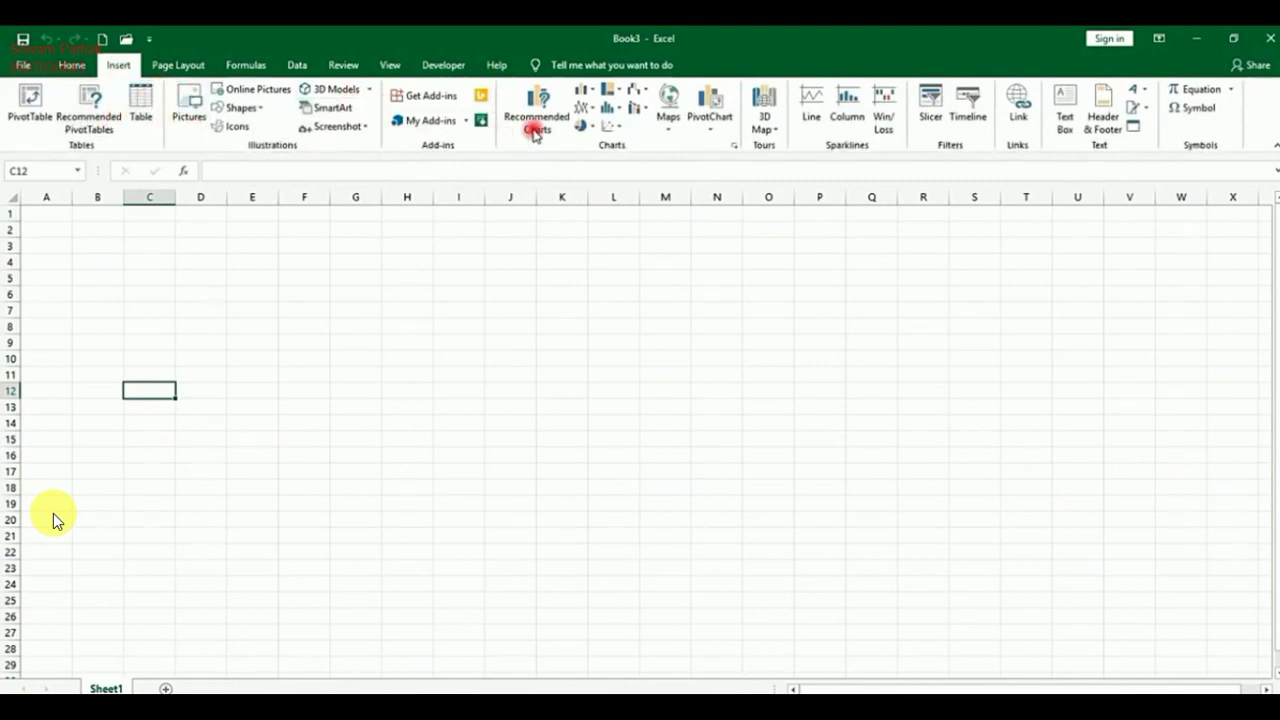
{"action": "left_click", "coordinate": [68, 66]}
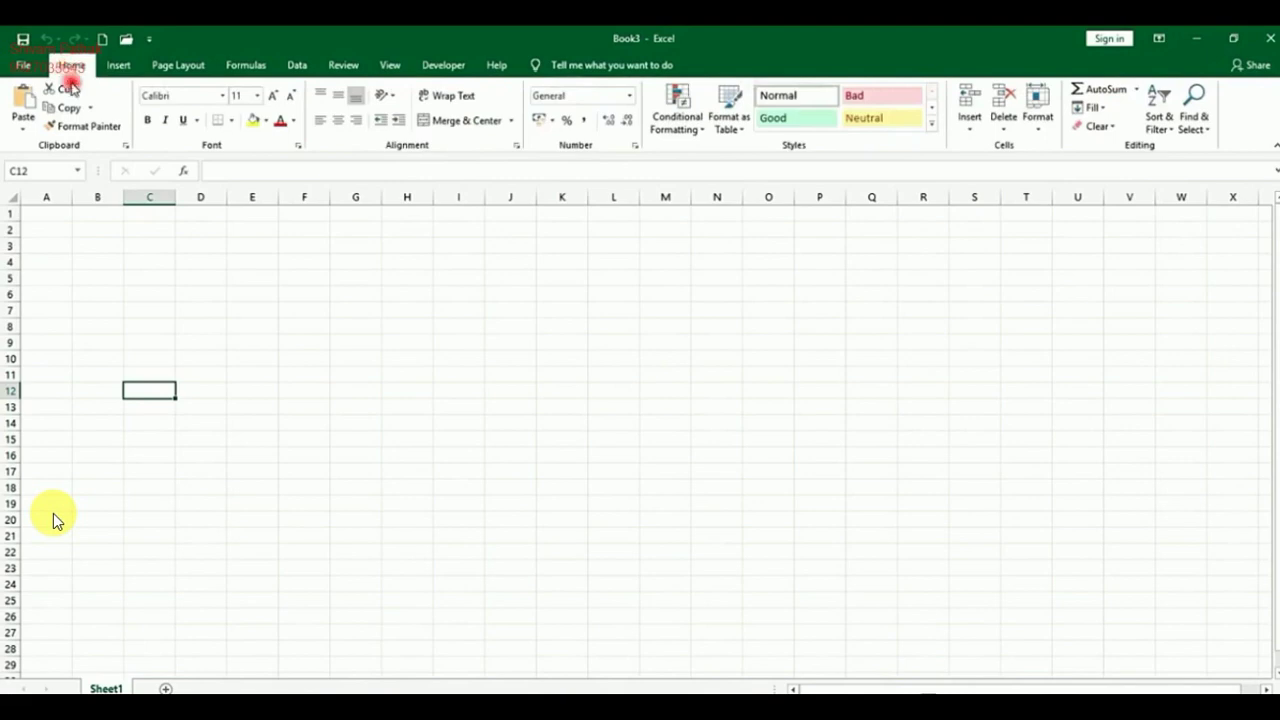
Highlight the worksheet area A1:V28, select several individual cells and a block starting at H5, and activate the formula bar for cell F5
{"action": "left_click_drag", "start_coordinate": [51, 214], "coordinate": [1104, 651]}
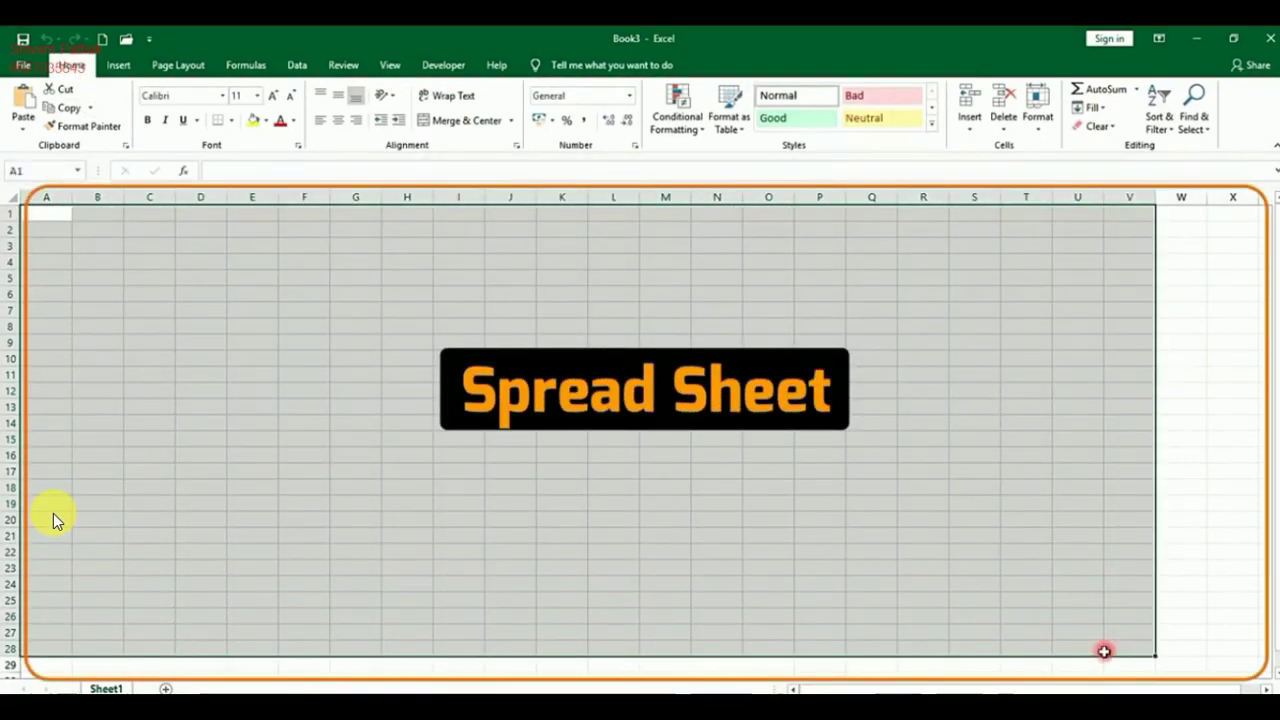
{"action": "left_click", "coordinate": [773, 500]}
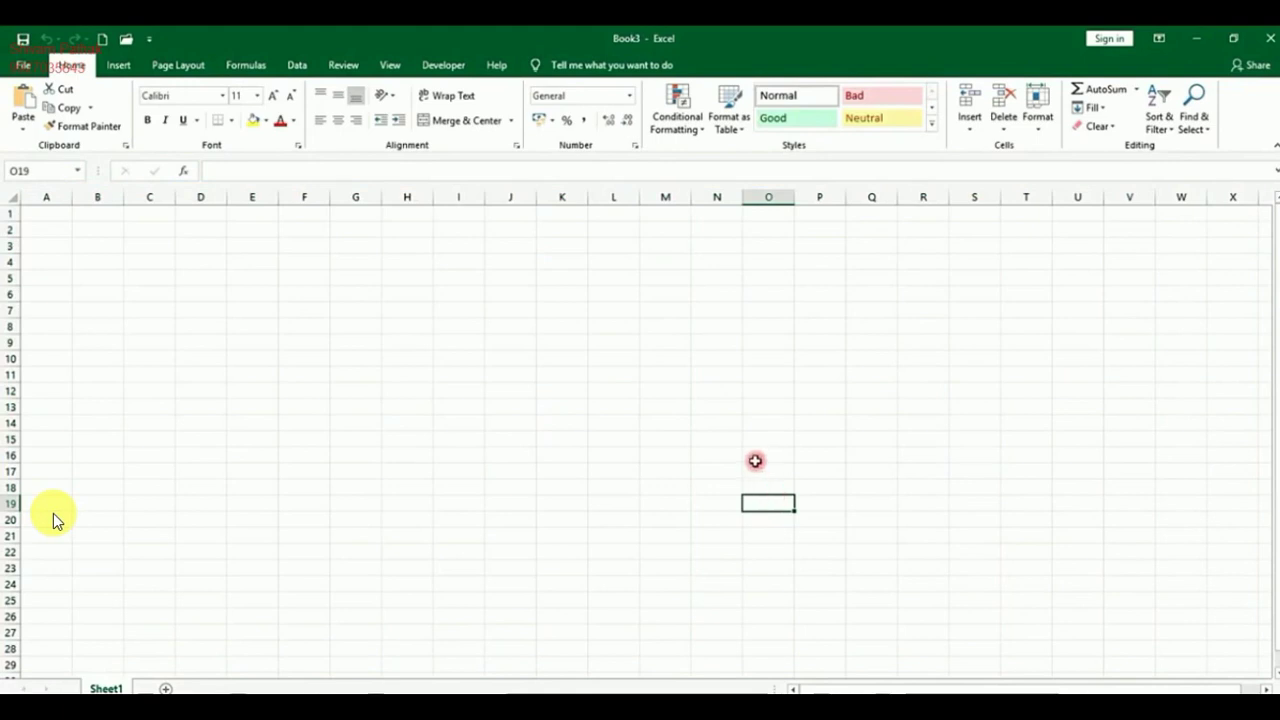
{"action": "left_click", "coordinate": [234, 296]}
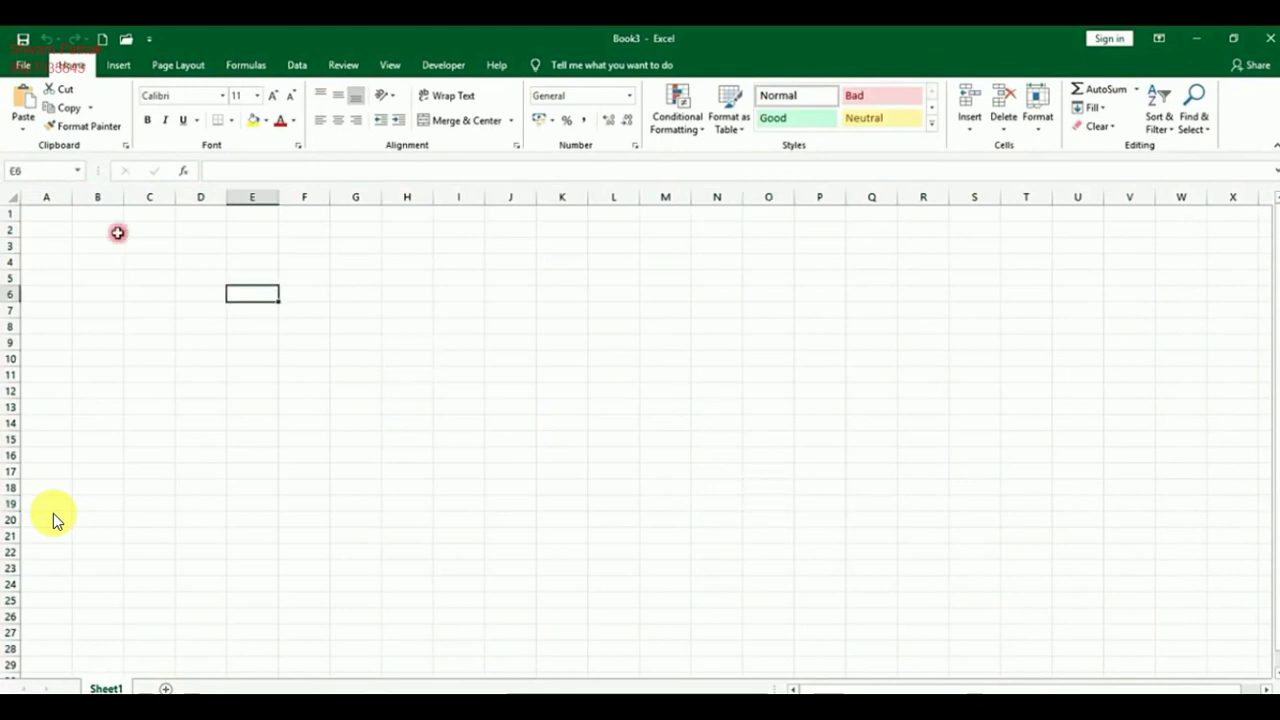
{"action": "left_click", "coordinate": [371, 243]}
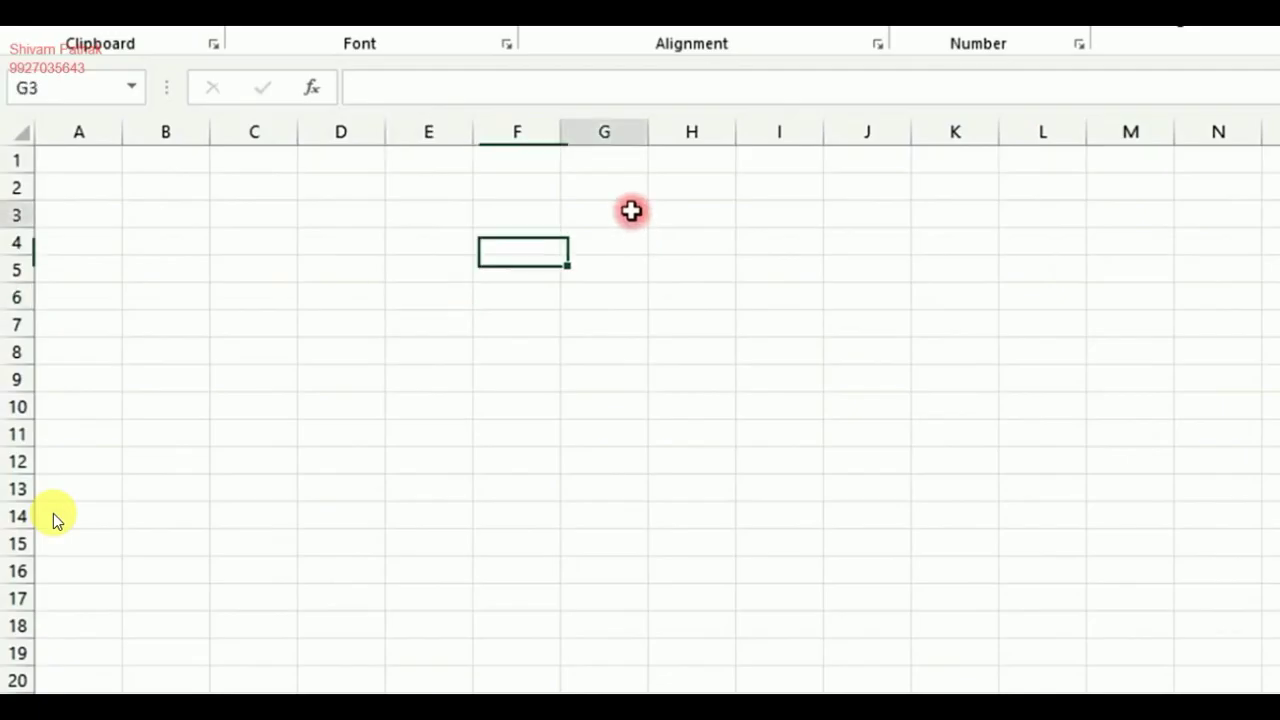
{"action": "left_click_drag", "start_coordinate": [631, 237], "coordinate": [619, 654]}
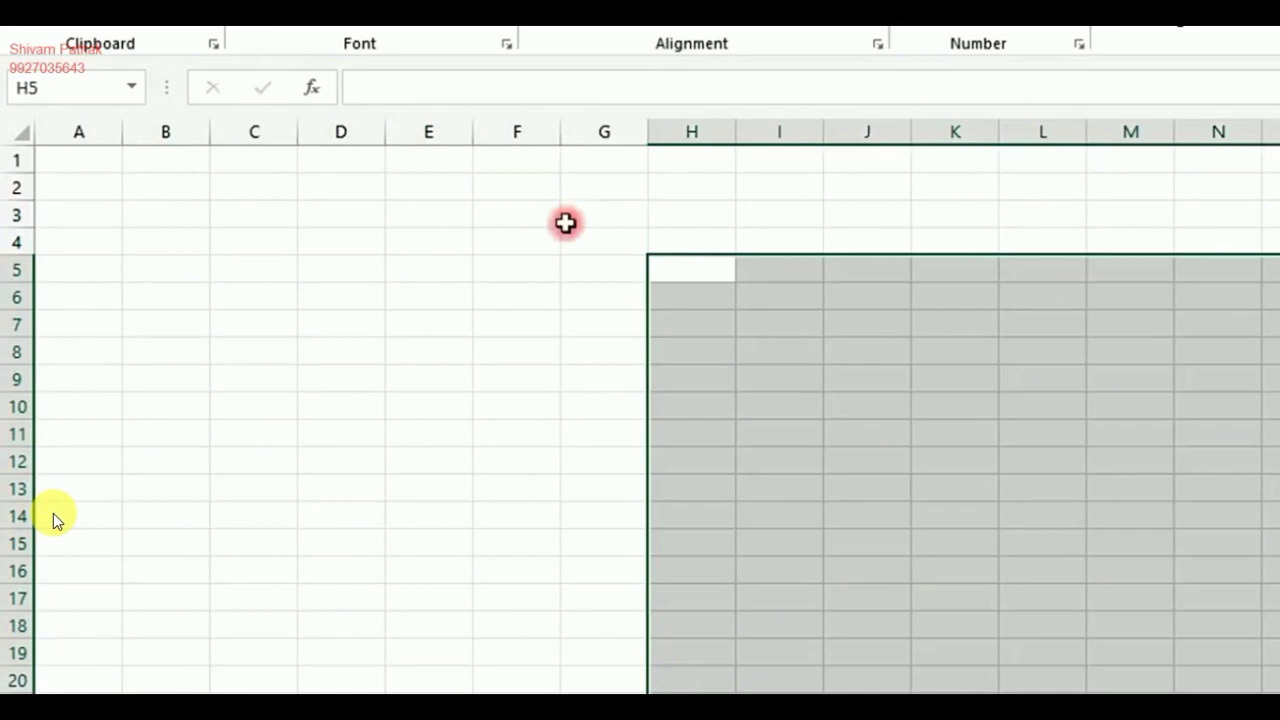
{"action": "left_click", "coordinate": [517, 269]}
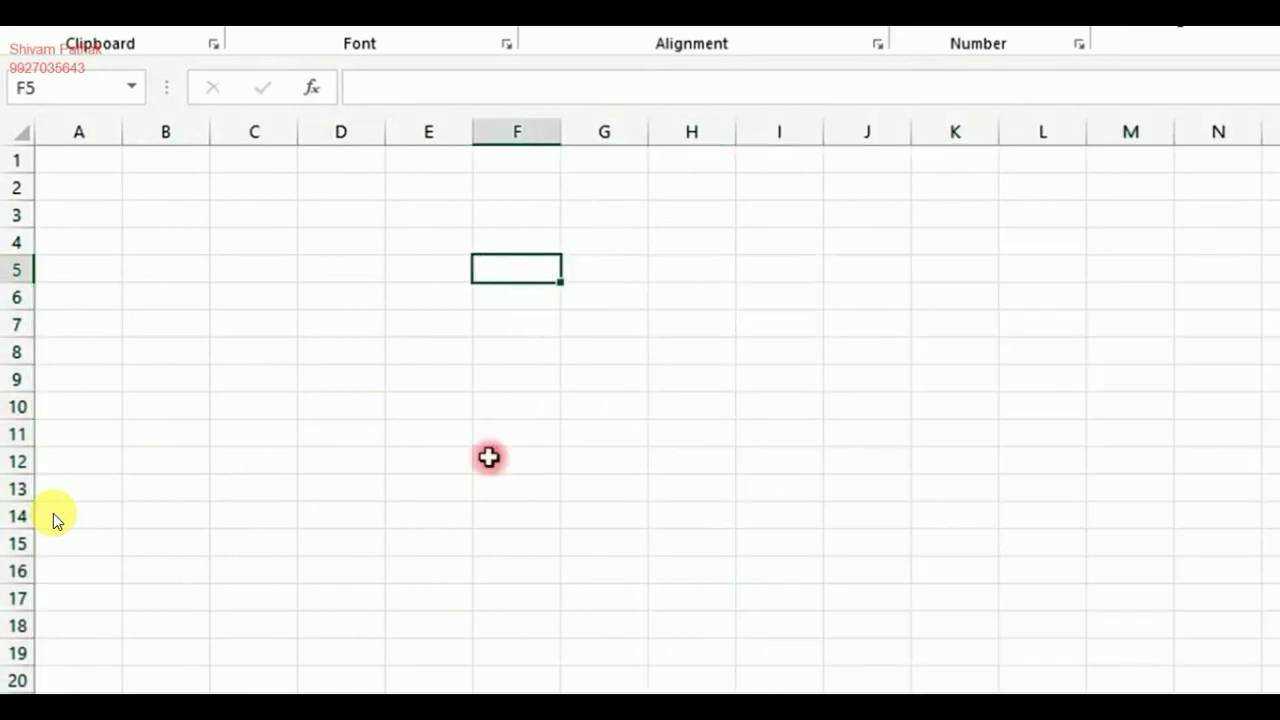
{"action": "left_click", "coordinate": [349, 87]}
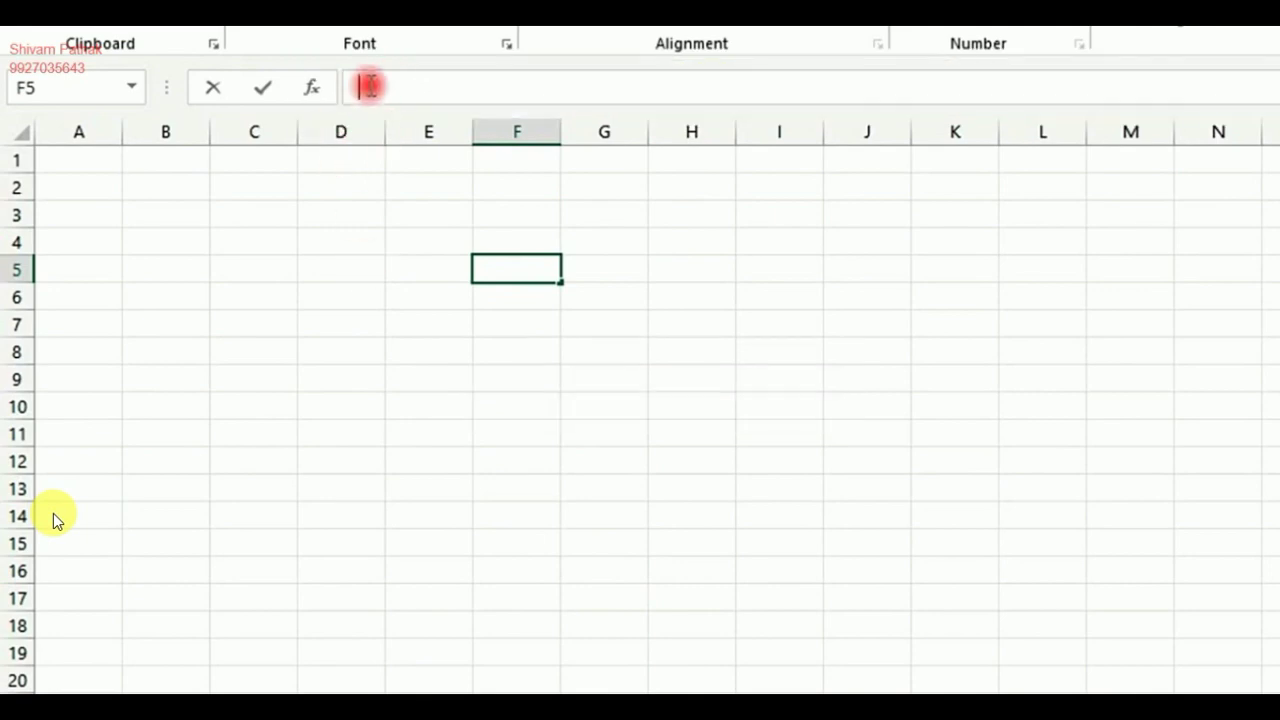
{"action": "left_click", "coordinate": [376, 219]}
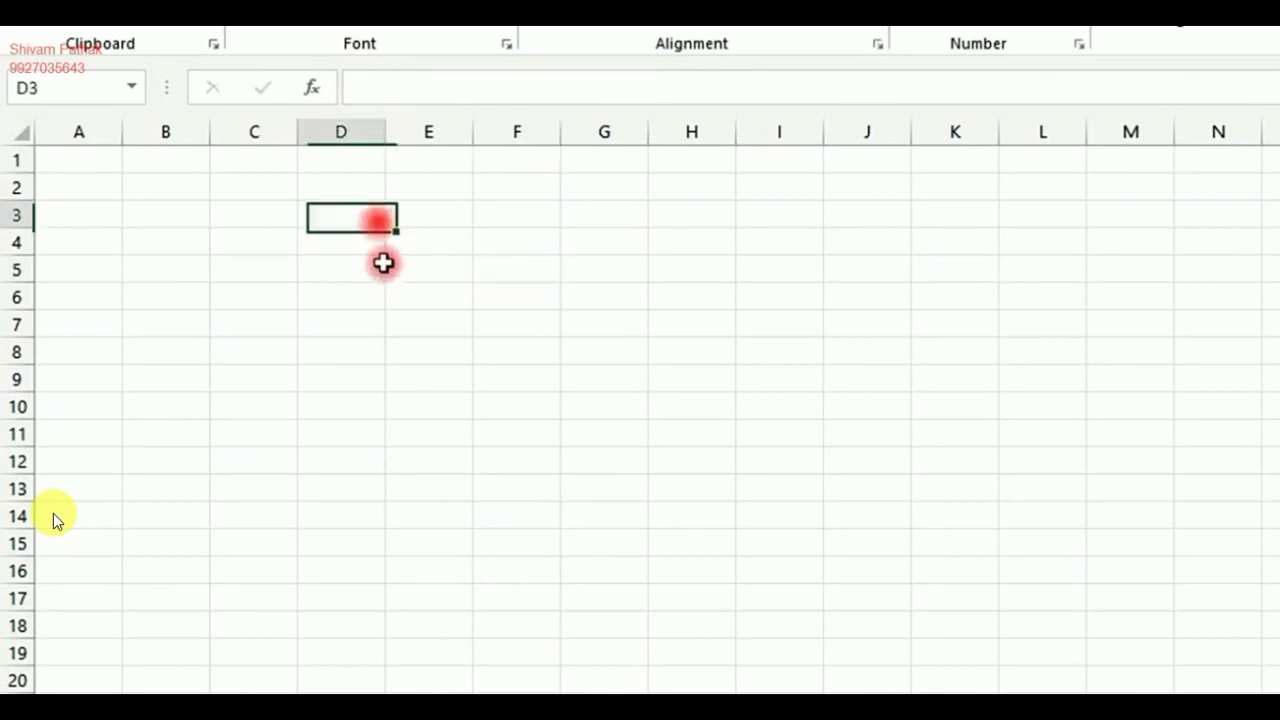
Enter 25 in cell E4 and 30 in cell E5
{"action": "left_click", "coordinate": [437, 245]}
{"action": "type", "text": "25"}
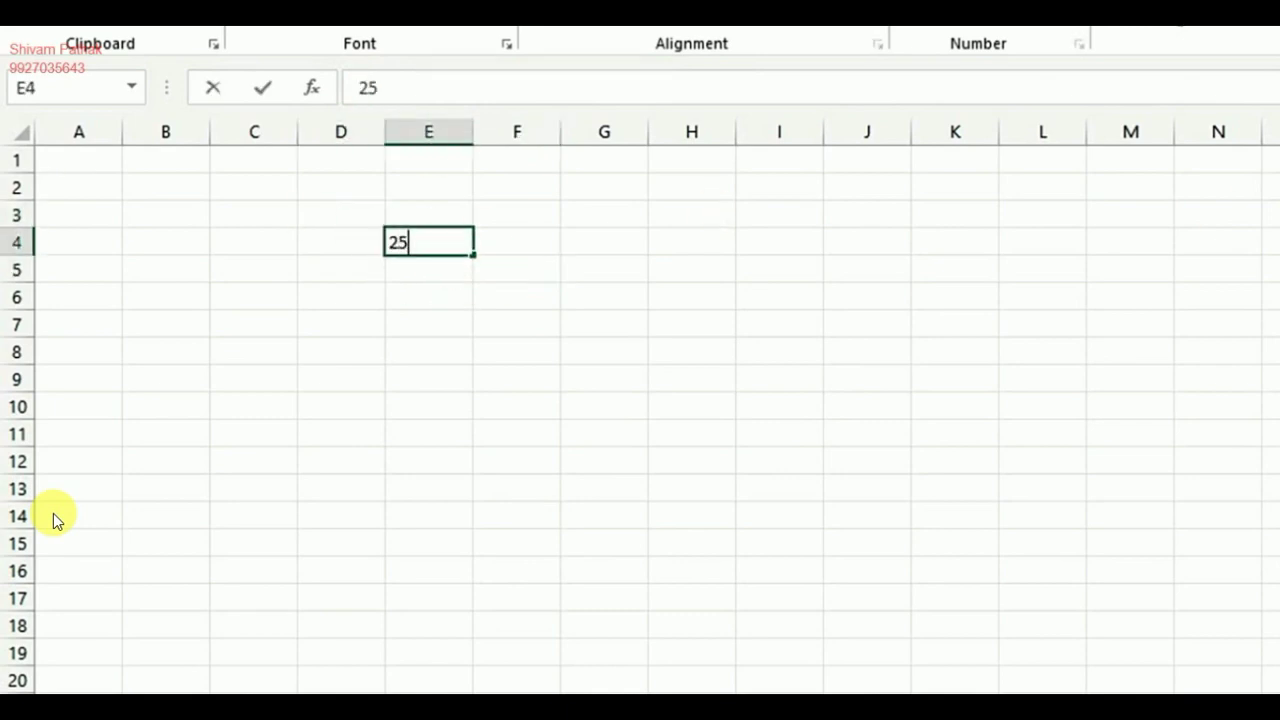
{"action": "key", "text": "Return"}
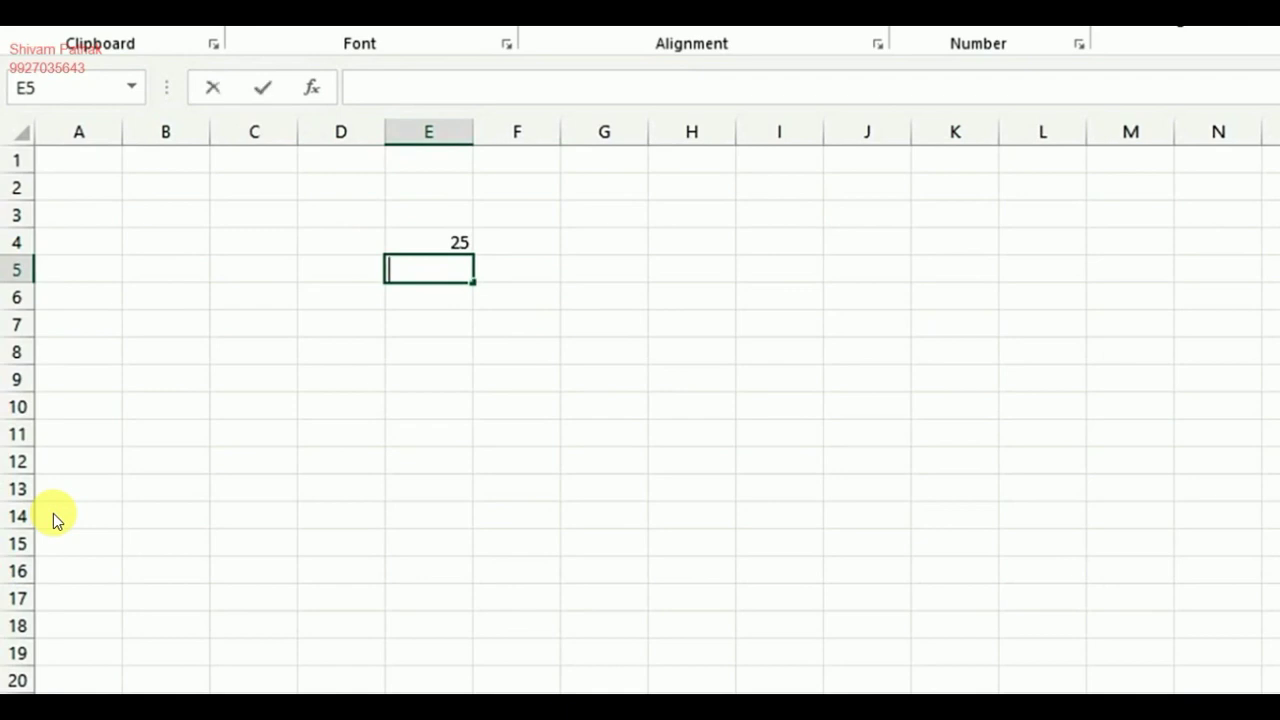
{"action": "type", "text": "30"}
{"action": "key", "text": "Return"}
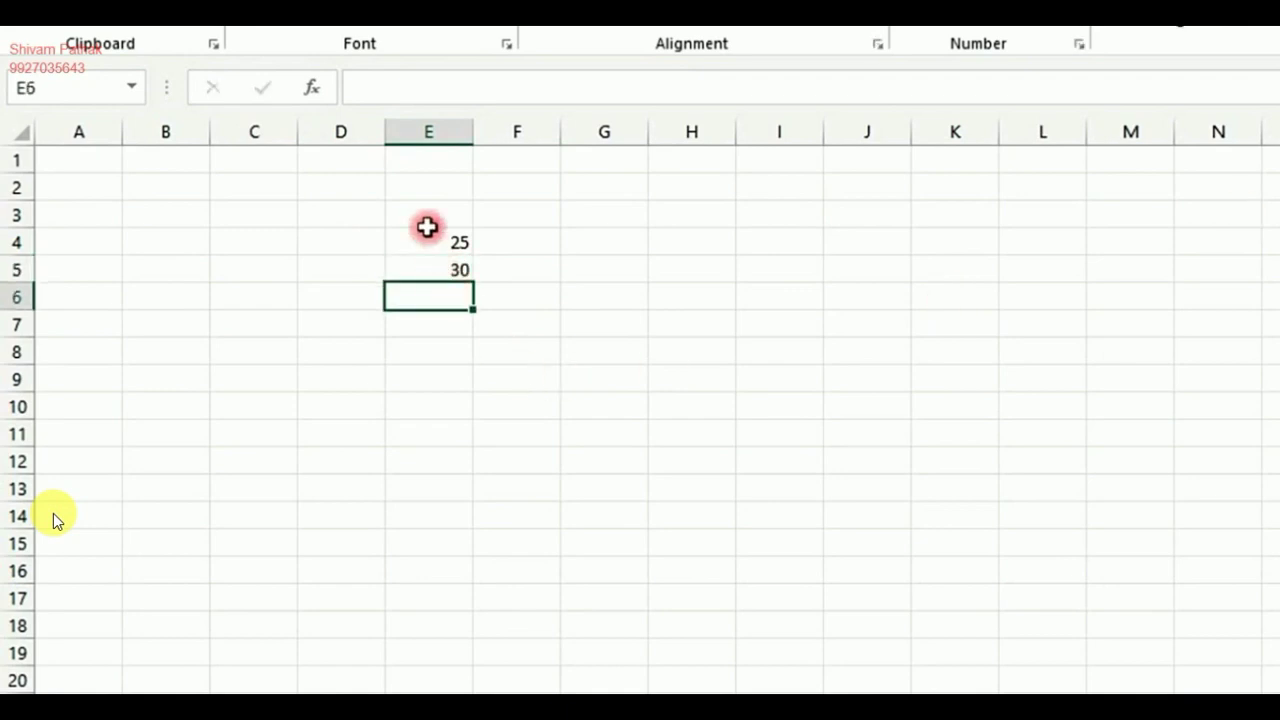
Add the two numbers in cell E7 with the formula =E4+E5
{"action": "left_click_drag", "start_coordinate": [427, 227], "coordinate": [426, 269]}
{"action": "left_click", "coordinate": [460, 323]}
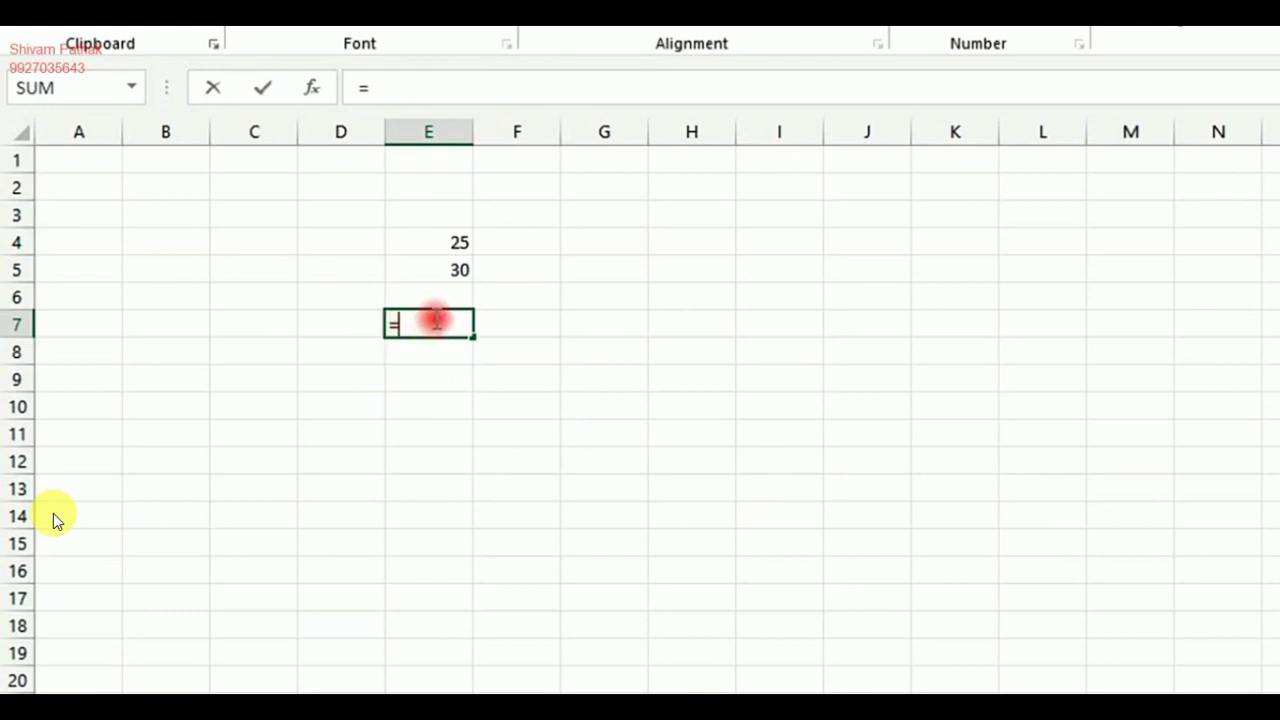
{"action": "left_click", "coordinate": [455, 246]}
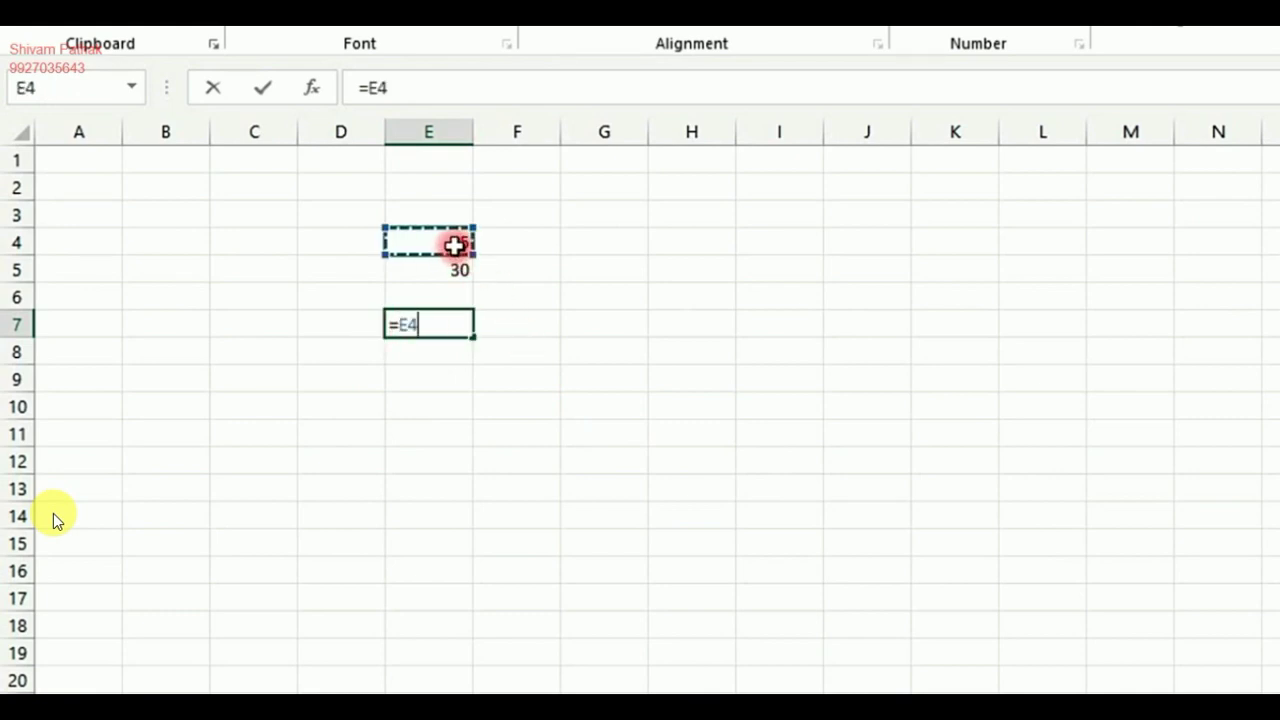
{"action": "type", "text": "+"}
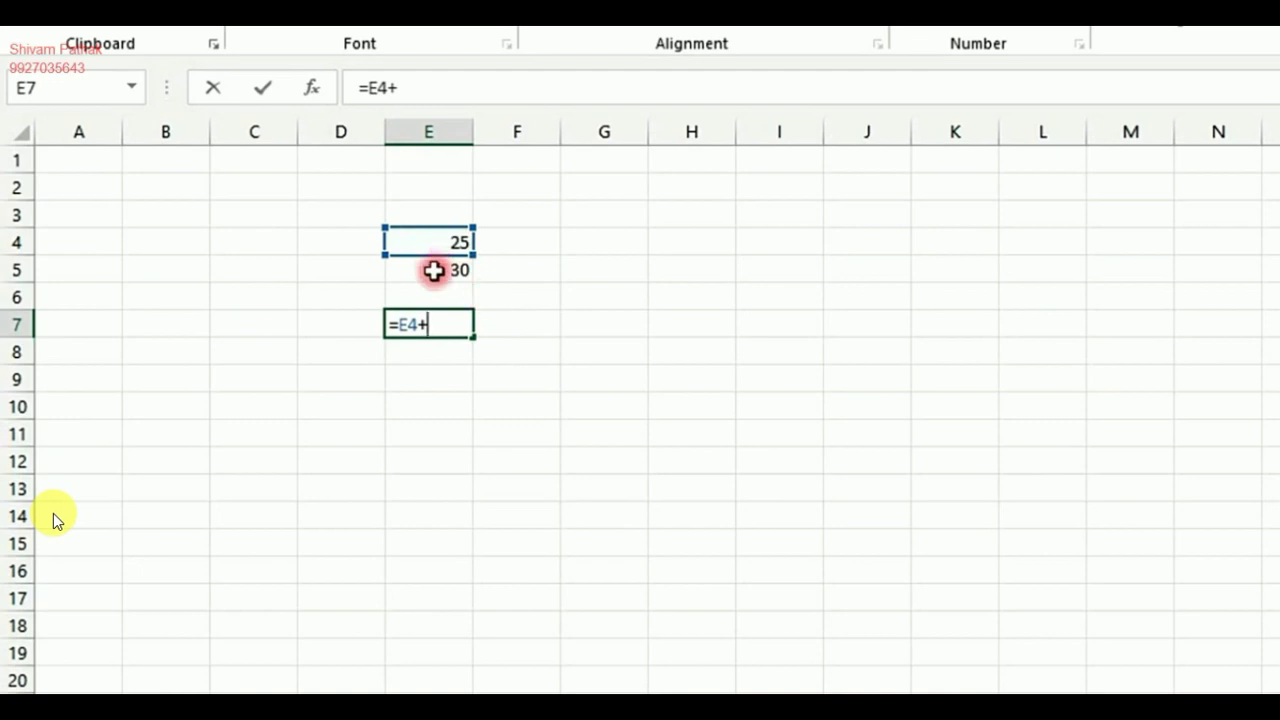
{"action": "left_click", "coordinate": [433, 270]}
{"action": "key", "text": "Return"}
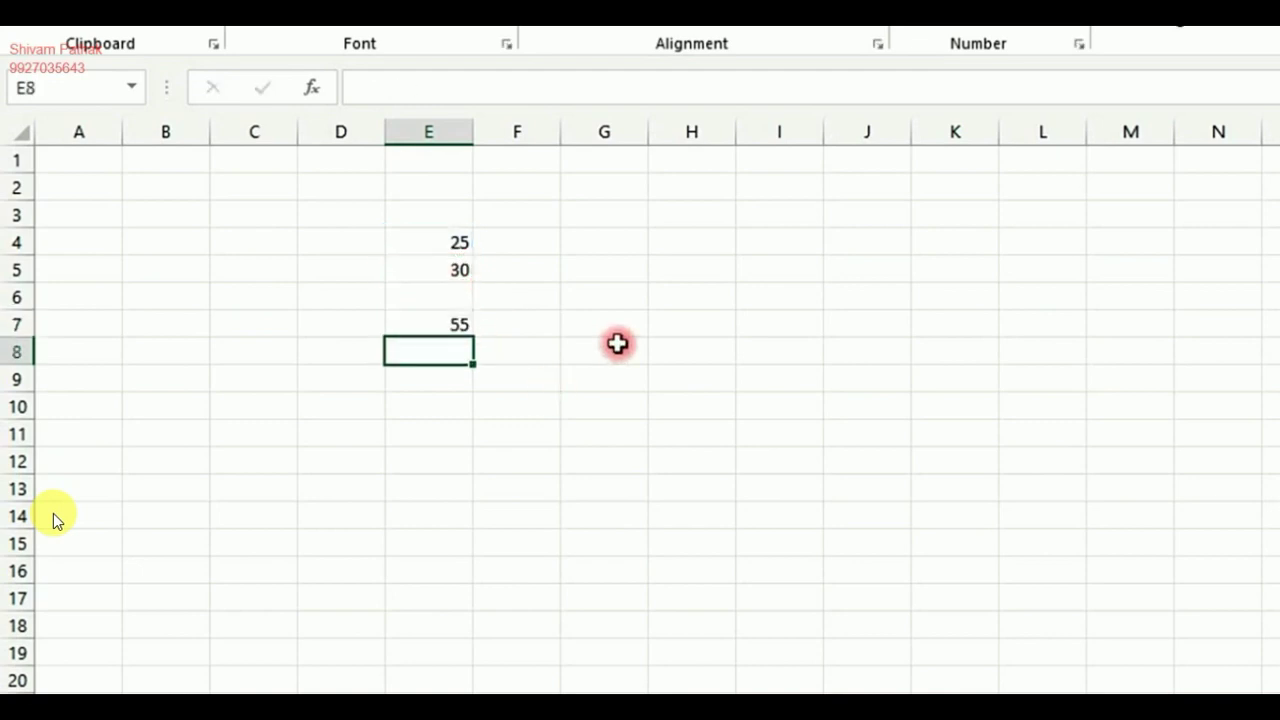
Highlight the formula of cell E7 in the formula bar to examine it, and return to the cell
{"action": "left_click", "coordinate": [420, 322]}
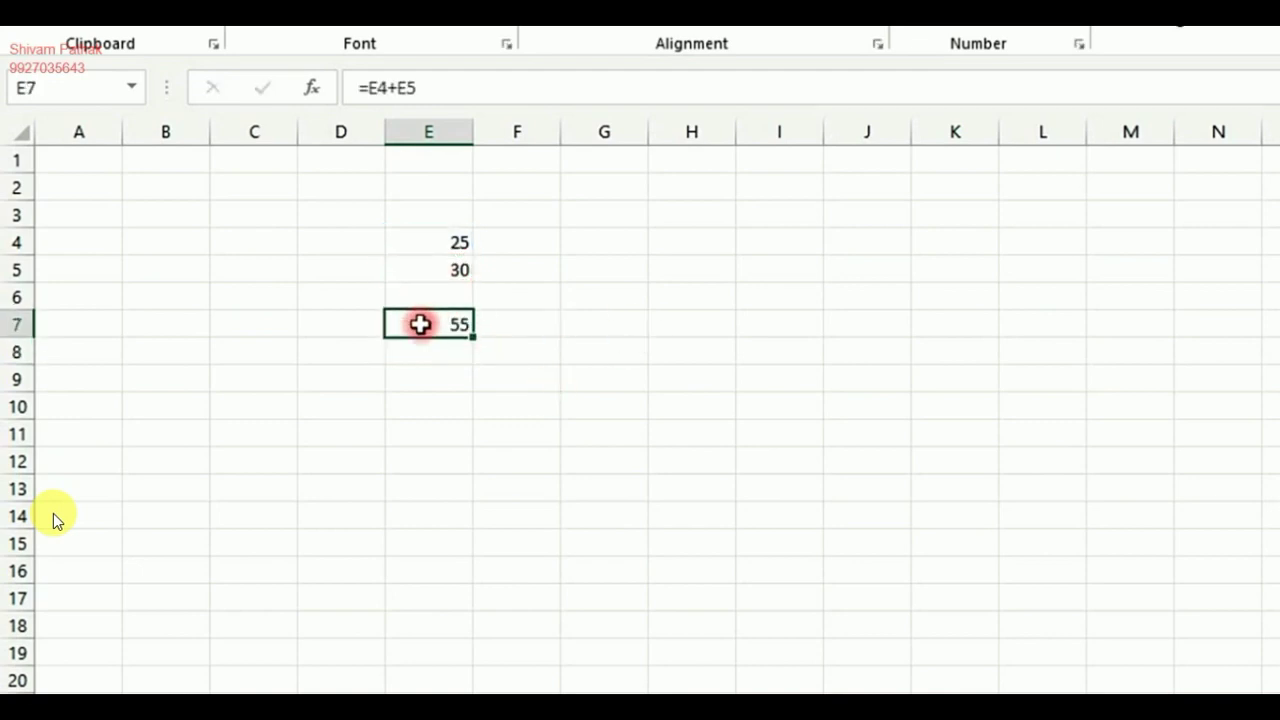
{"action": "left_click_drag", "start_coordinate": [437, 89], "coordinate": [338, 86]}
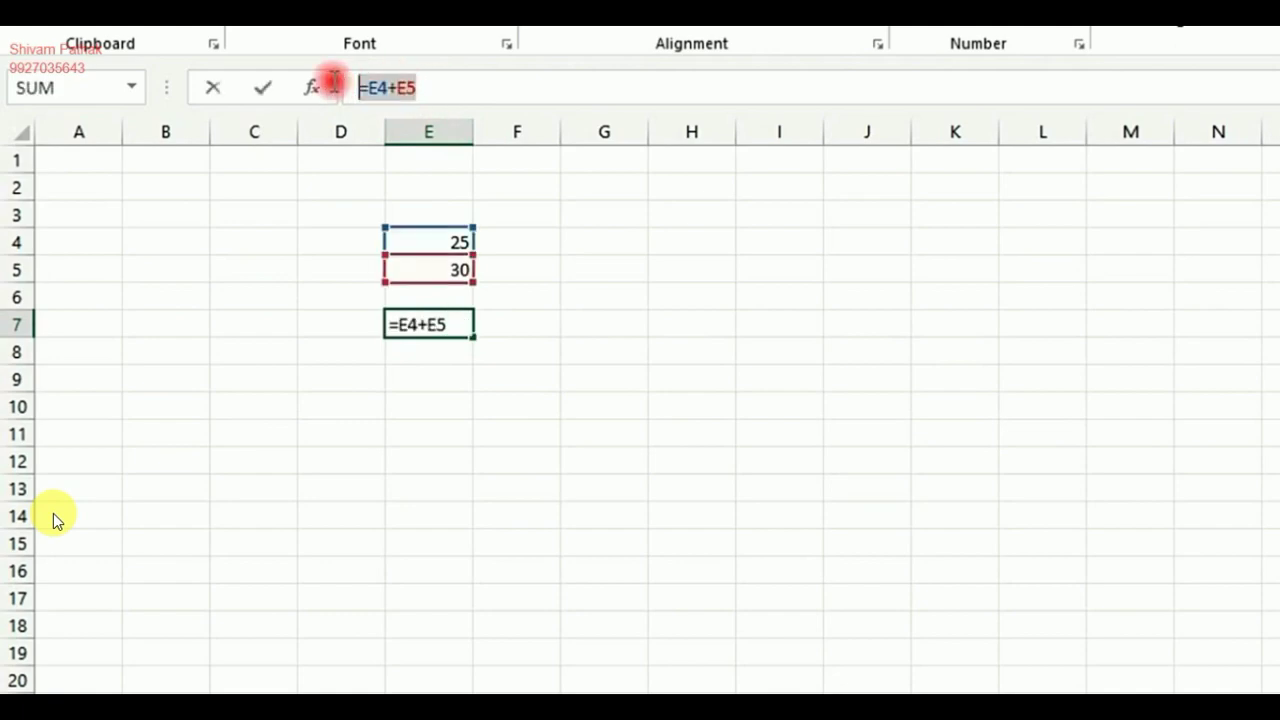
{"action": "left_click", "coordinate": [464, 325]}
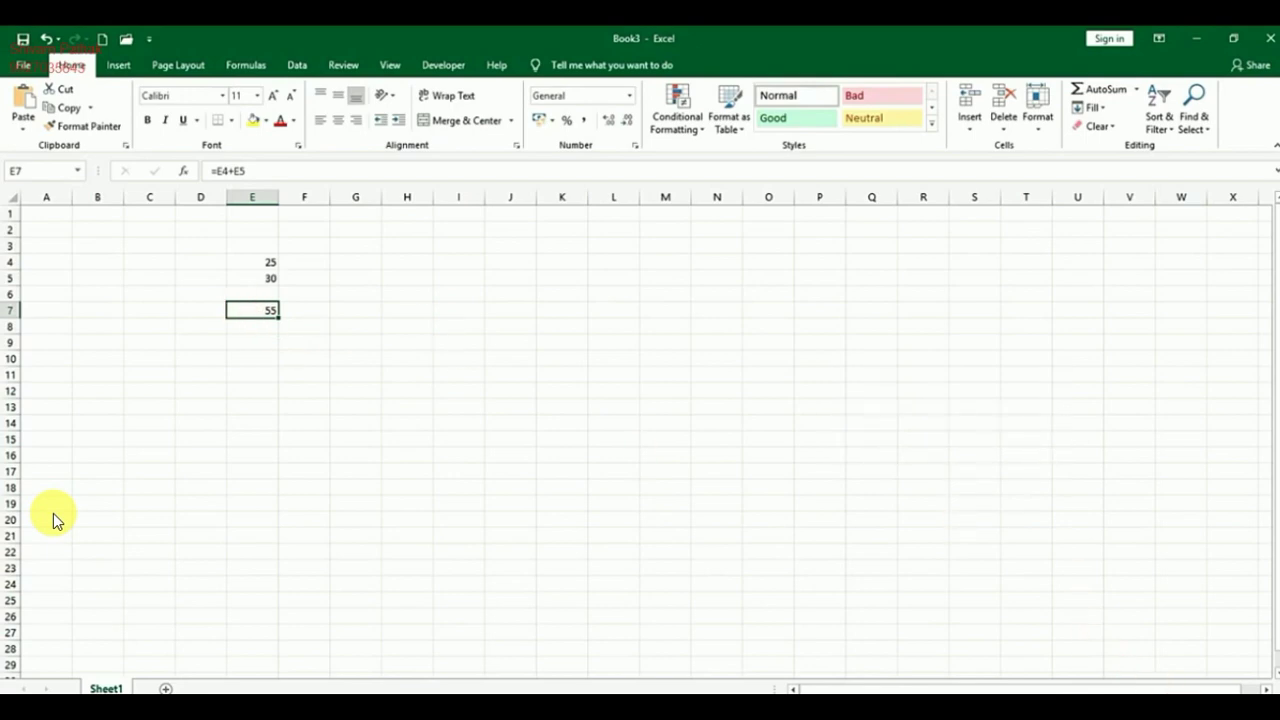
Enlarge the worksheet view, select the whole of column D and look along it, and select row 3
{"action": "scroll", "coordinate": [53, 519], "scroll_direction": "up", "scroll_amount": 10}
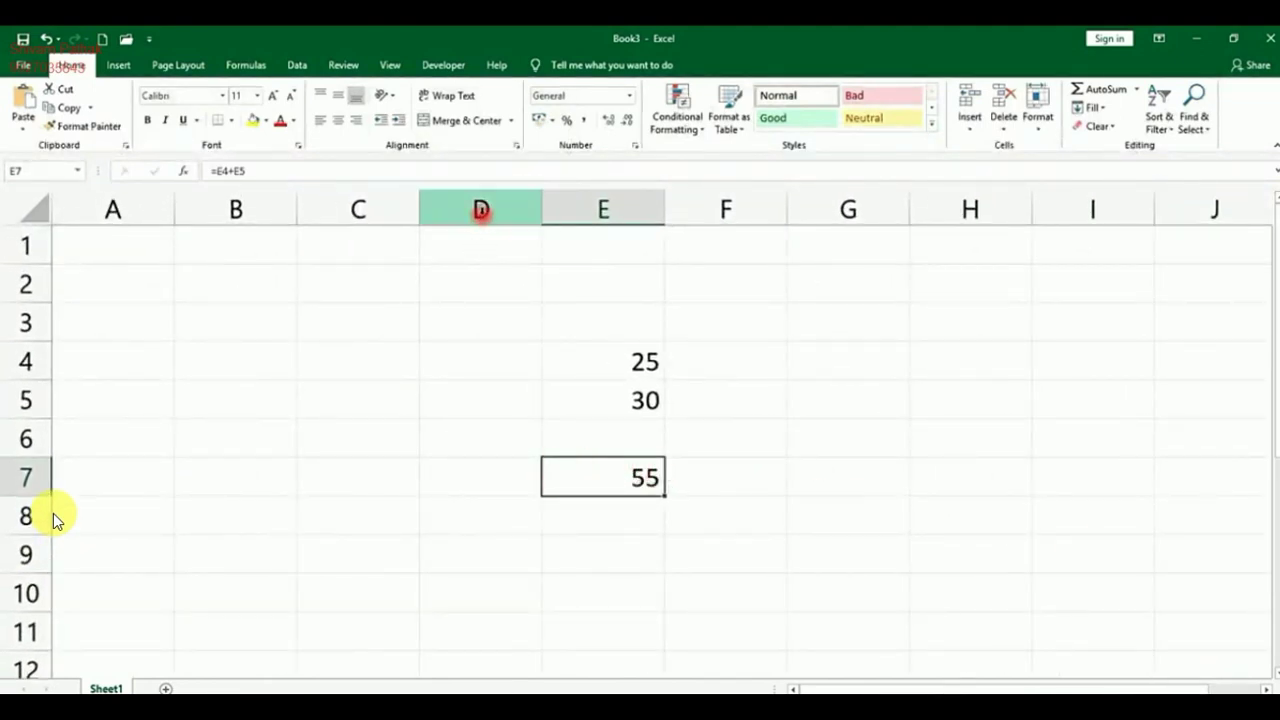
{"action": "left_click", "coordinate": [481, 210]}
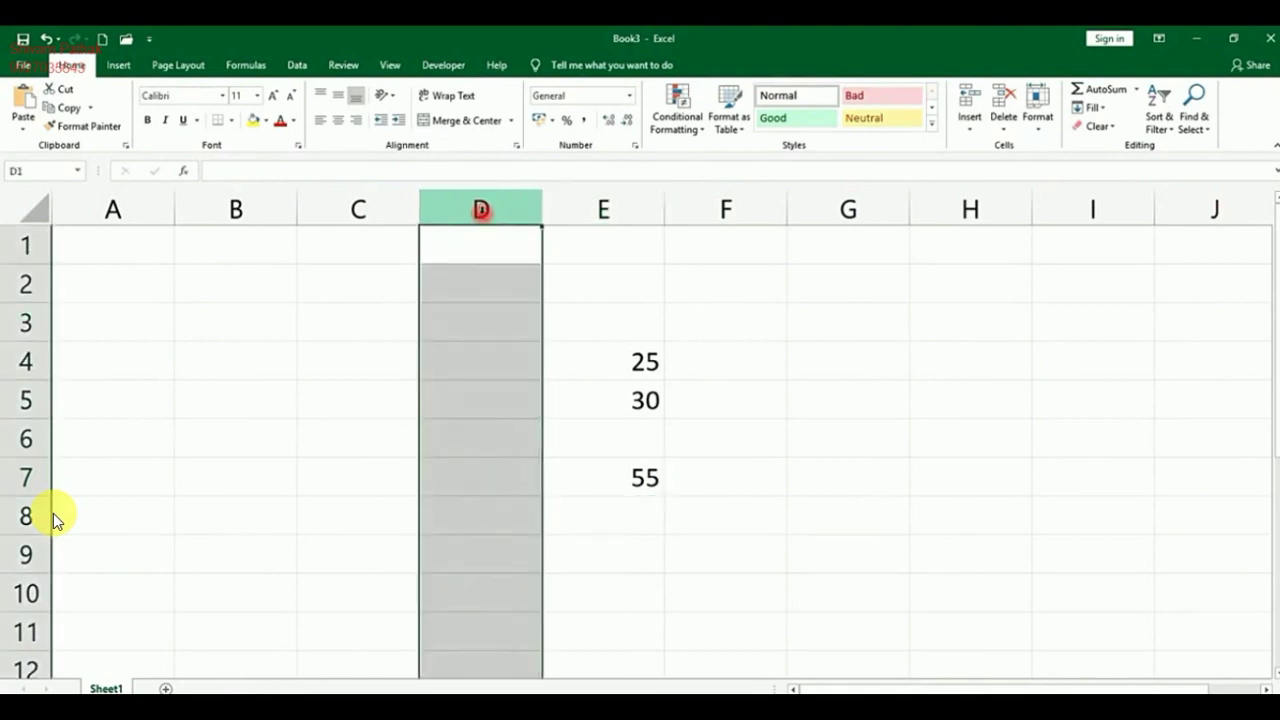
{"action": "scroll", "coordinate": [491, 440], "scroll_direction": "down", "scroll_amount": 12}
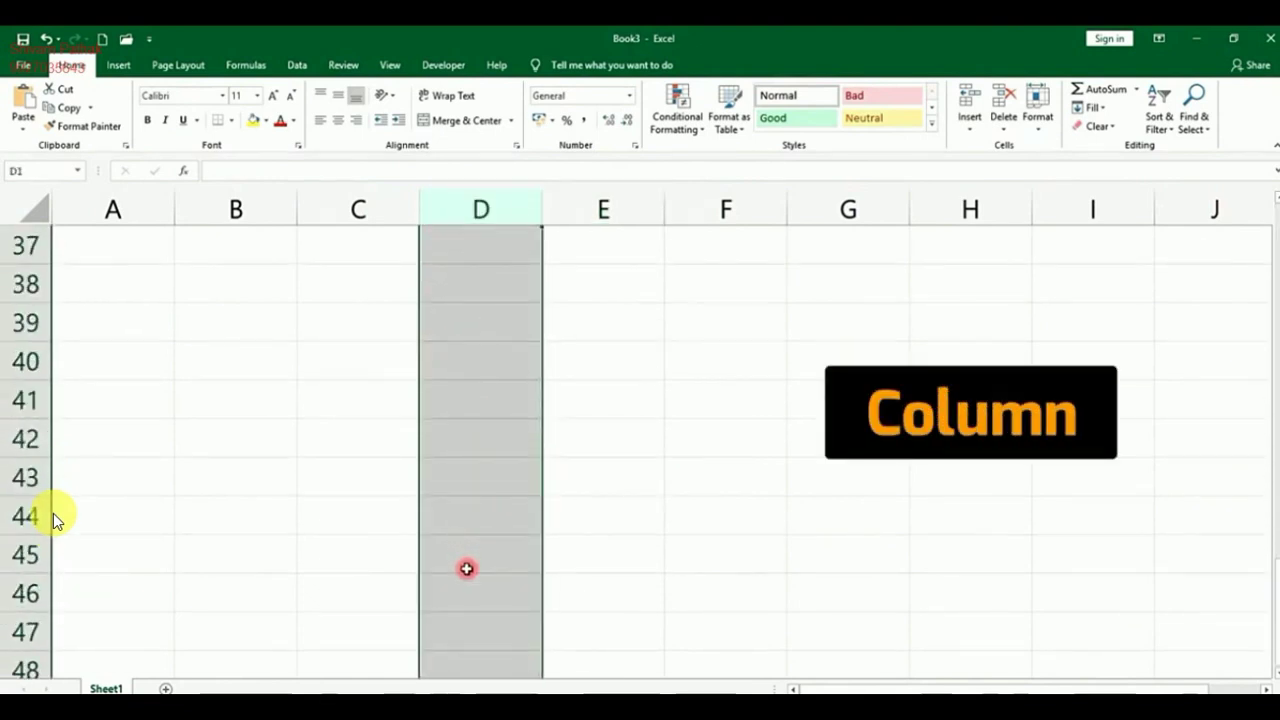
{"action": "scroll", "coordinate": [466, 569], "scroll_direction": "up", "scroll_amount": 12}
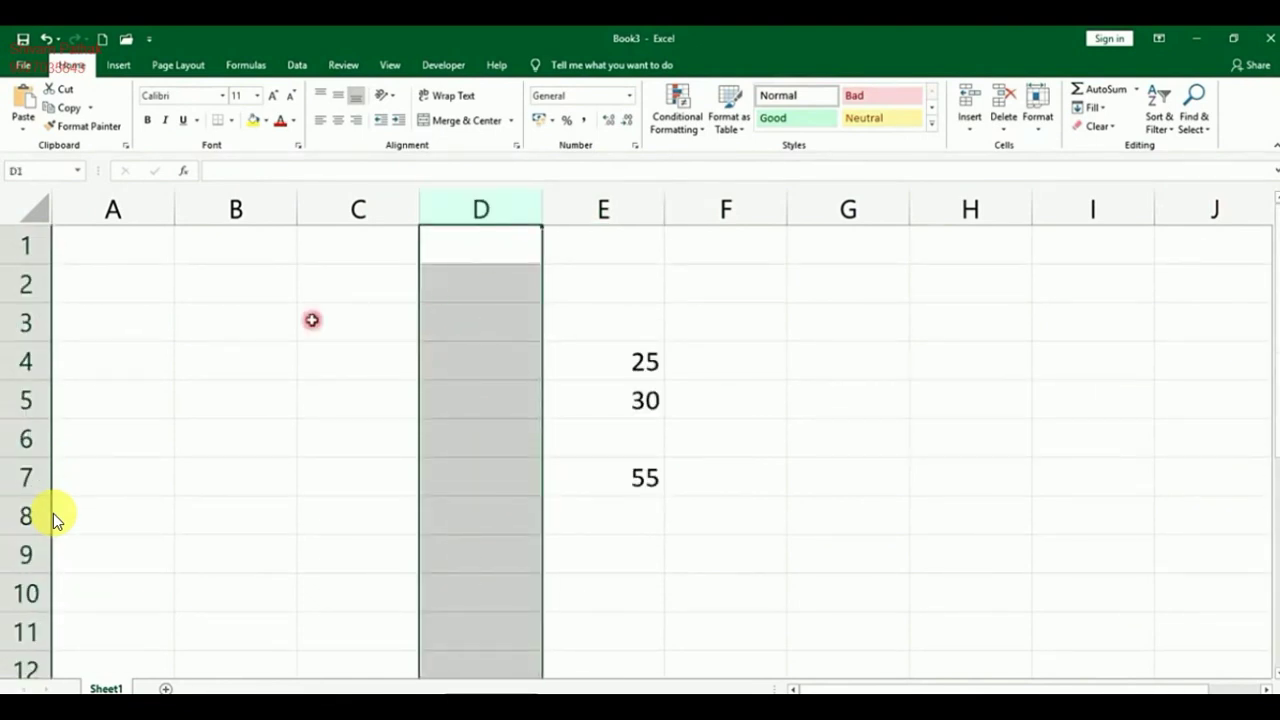
{"action": "left_click", "coordinate": [30, 320]}
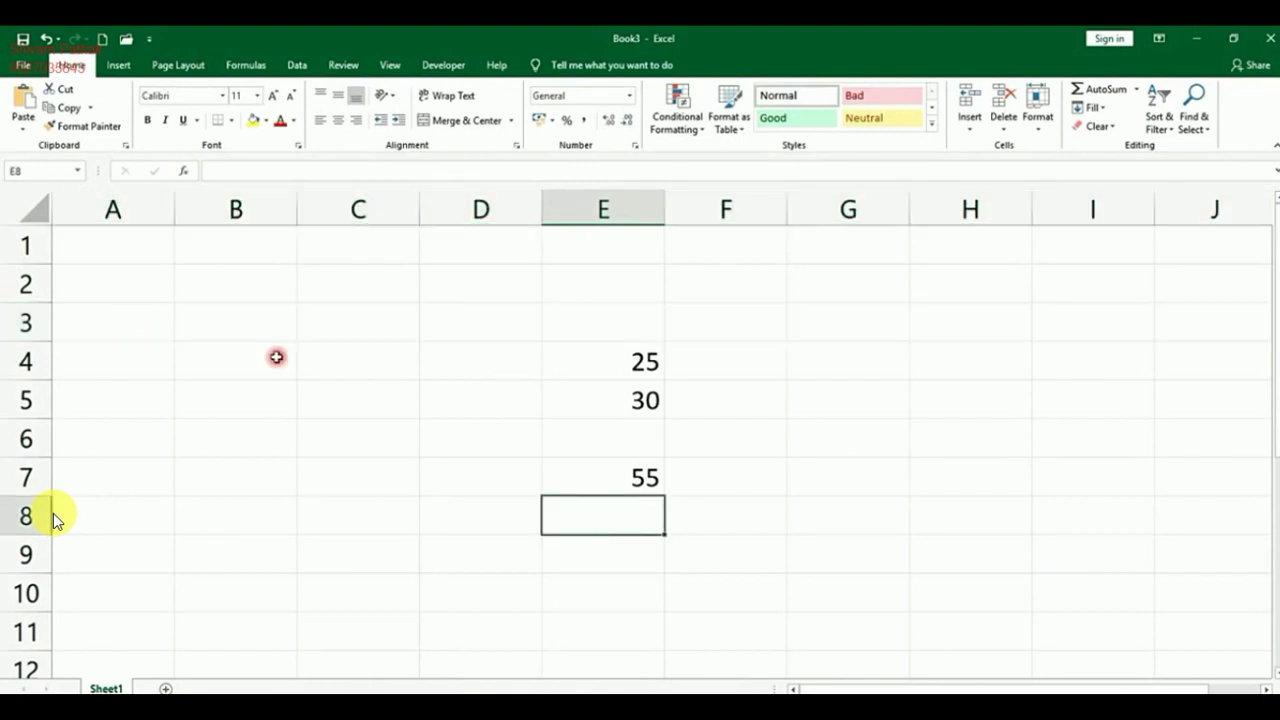
Select cells C4, G5, G6 and B2 in turn, examine B2's address in the Name Box, and return to cell D6
{"action": "left_click", "coordinate": [300, 345]}
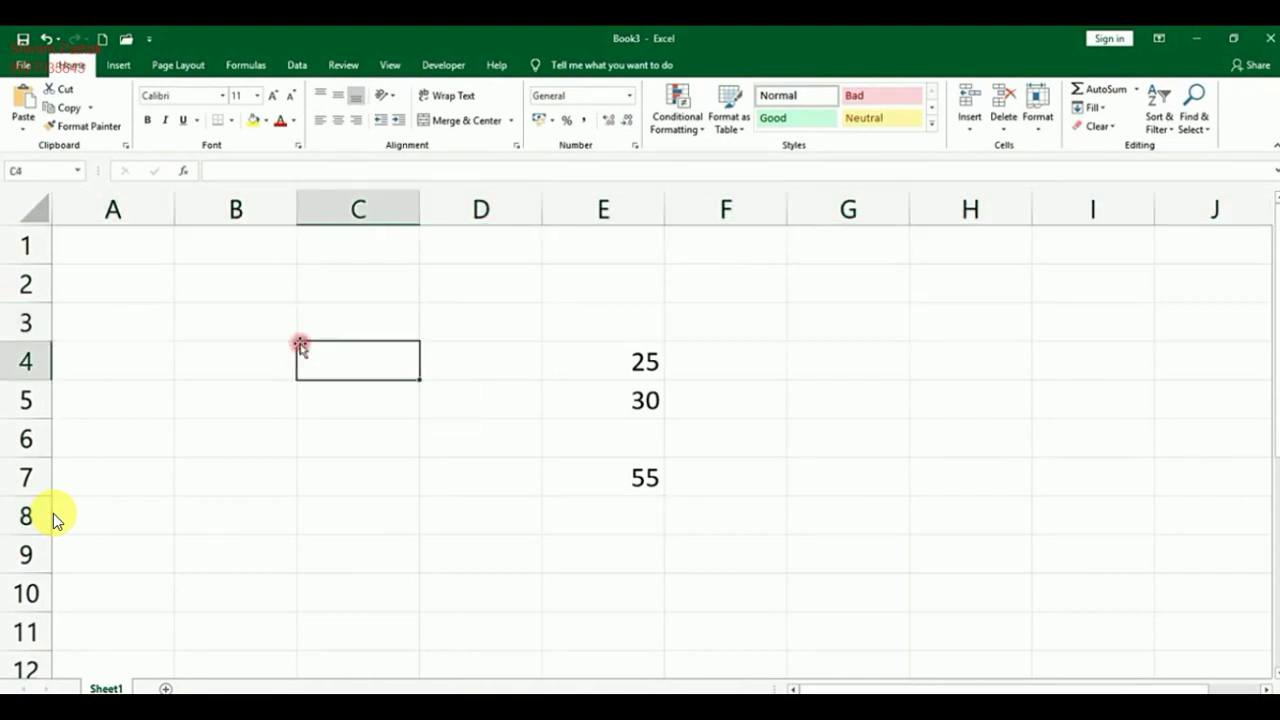
{"action": "left_click", "coordinate": [856, 410]}
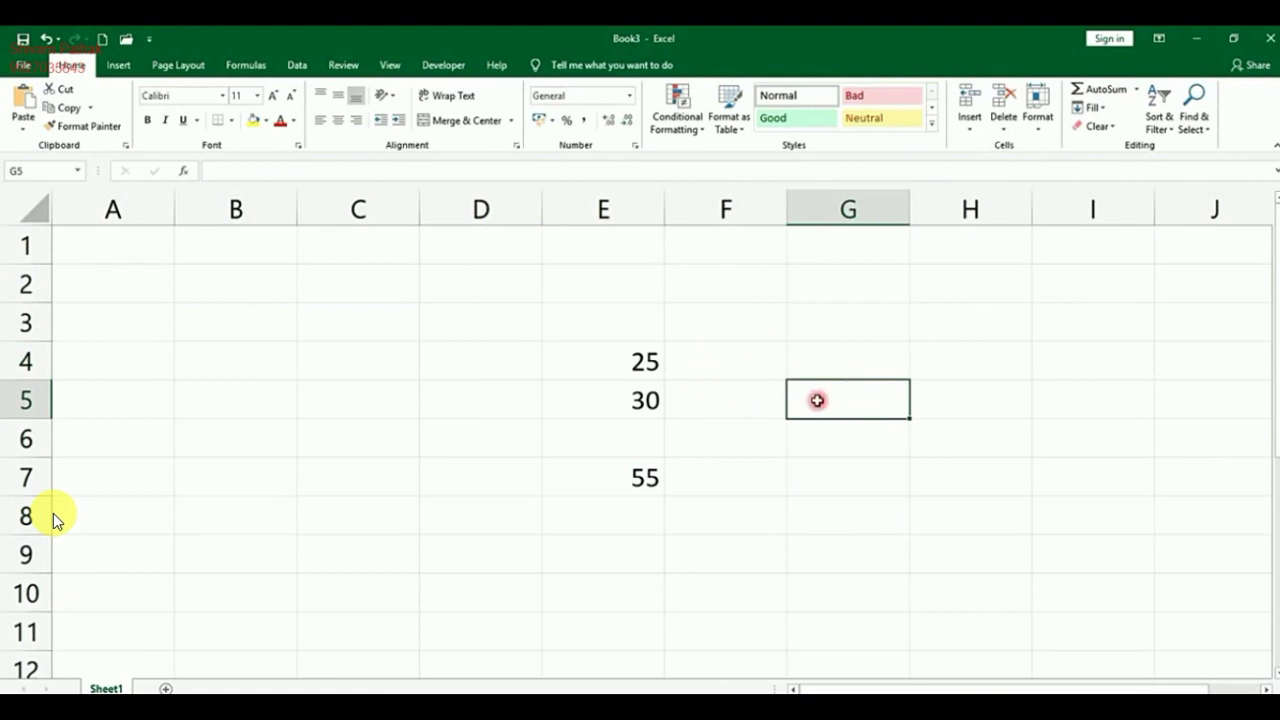
{"action": "left_click", "coordinate": [868, 447]}
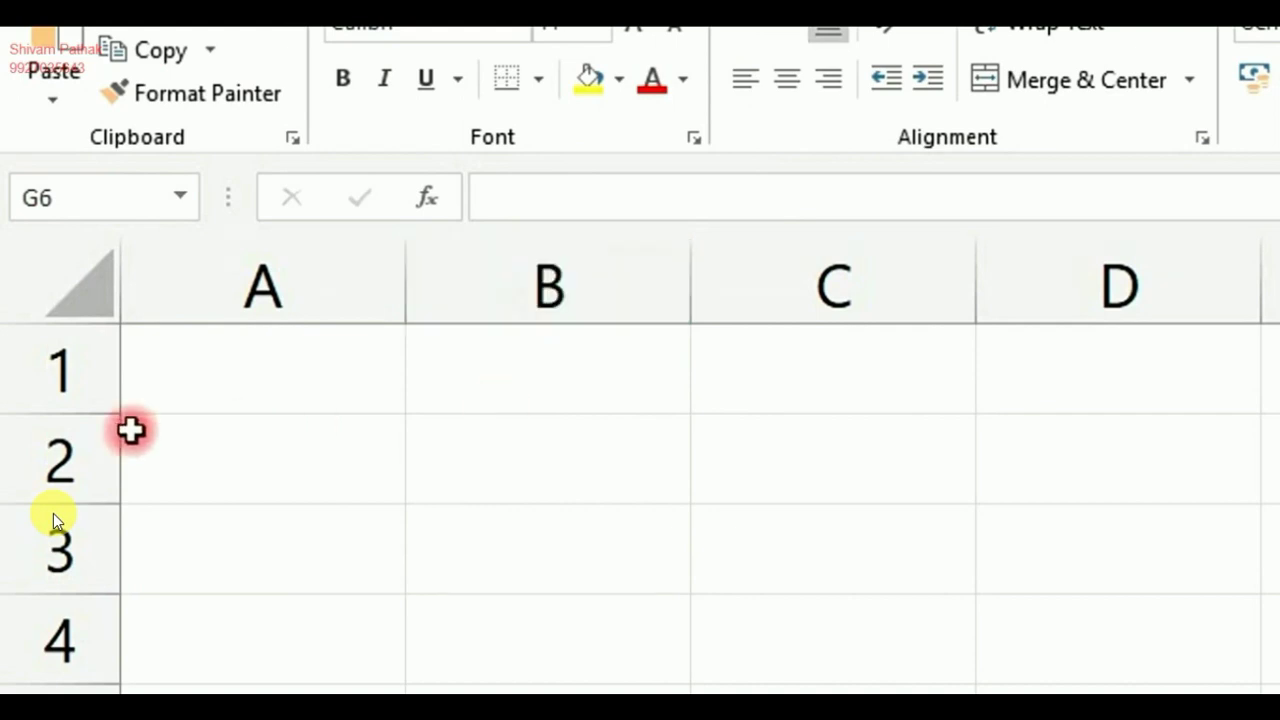
{"action": "left_click", "coordinate": [574, 466]}
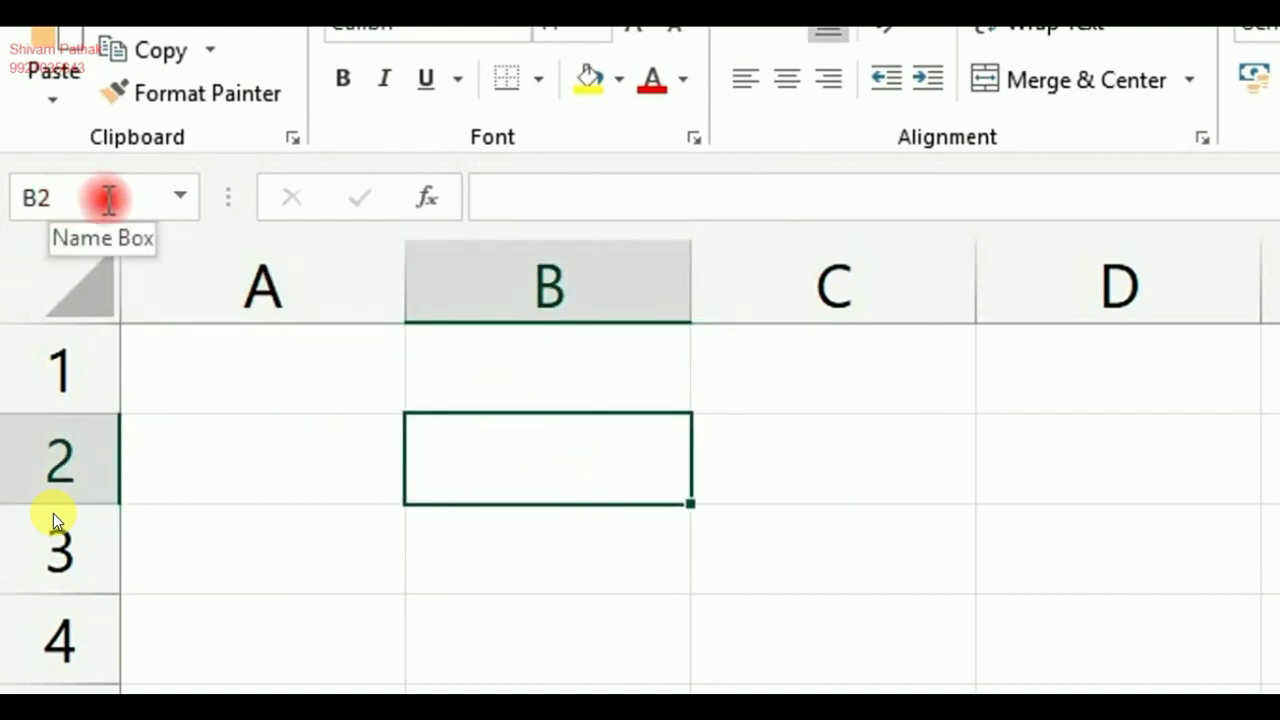
{"action": "left_click", "coordinate": [182, 197]}
{"action": "left_click", "coordinate": [120, 182]}
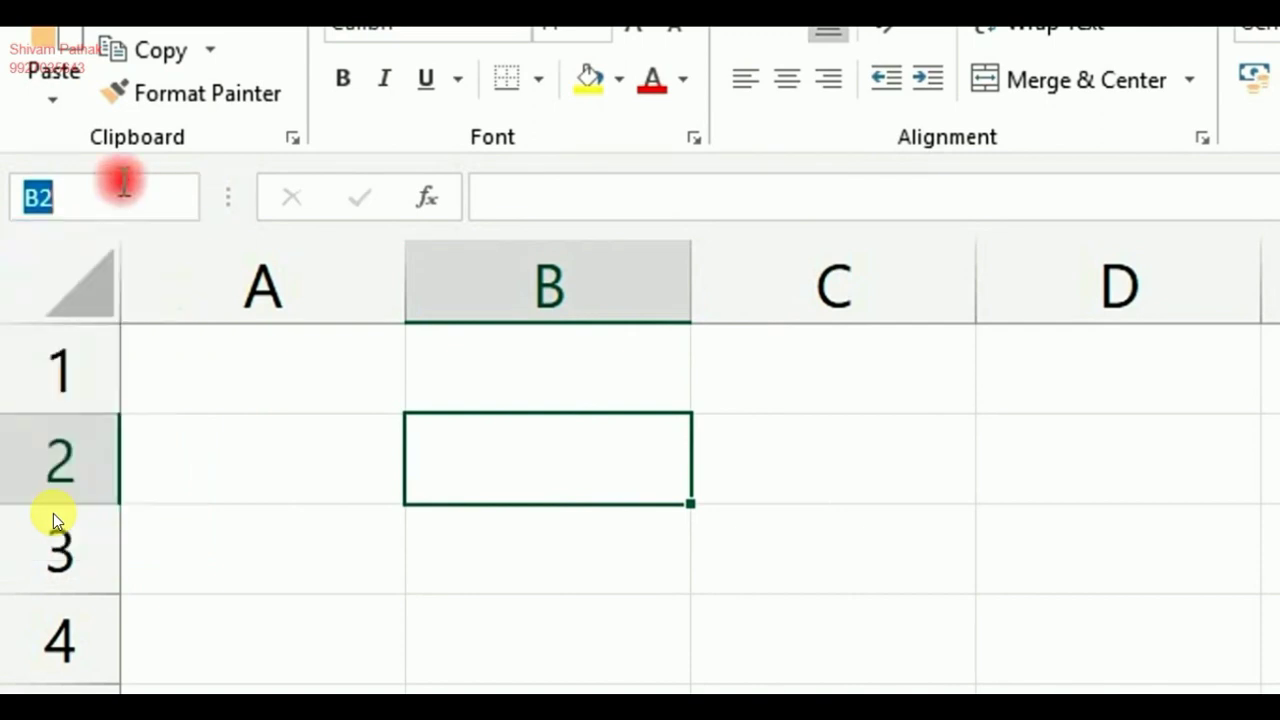
{"action": "left_click", "coordinate": [131, 193]}
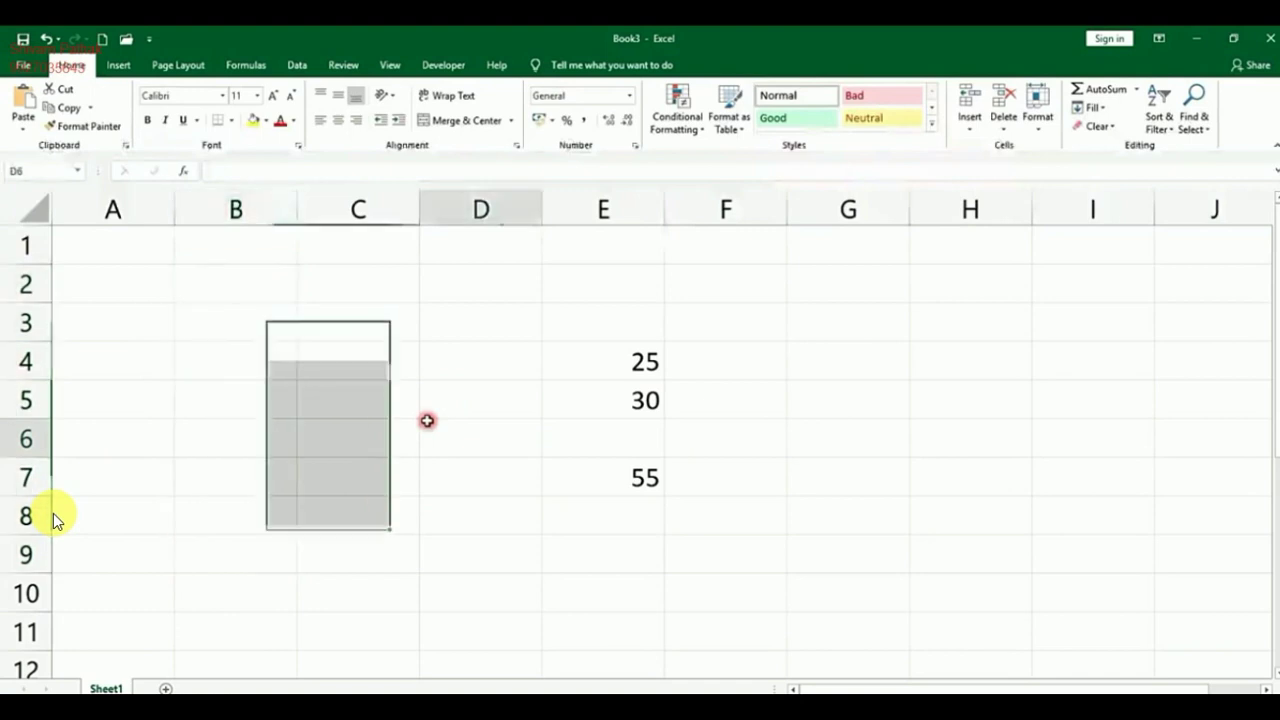
{"action": "left_click", "coordinate": [432, 424]}
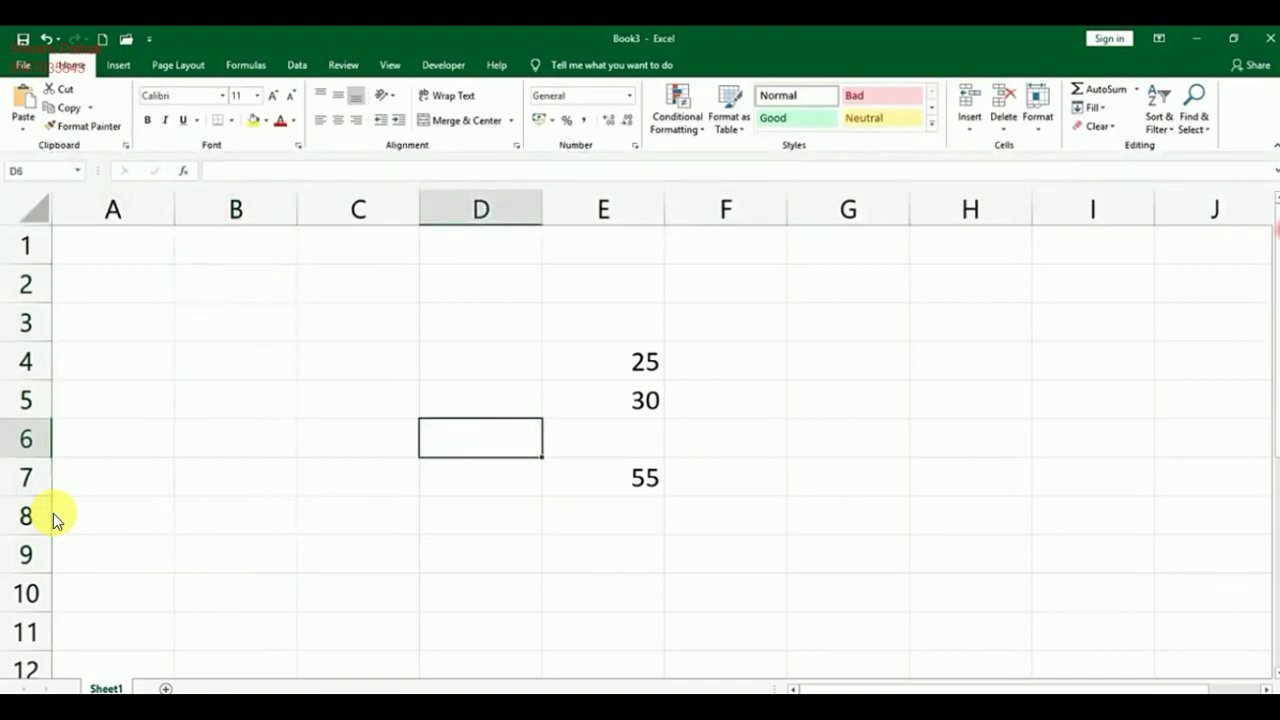
Scroll the worksheet down to rows 32–43 and across to columns F–O to examine its extent
{"action": "left_click_drag", "start_coordinate": [1276, 230], "coordinate": [1275, 485]}
{"action": "scroll", "coordinate": [53, 519], "scroll_direction": "up", "scroll_amount": 3}
{"action": "scroll", "coordinate": [53, 519], "scroll_direction": "down", "scroll_amount": 4}
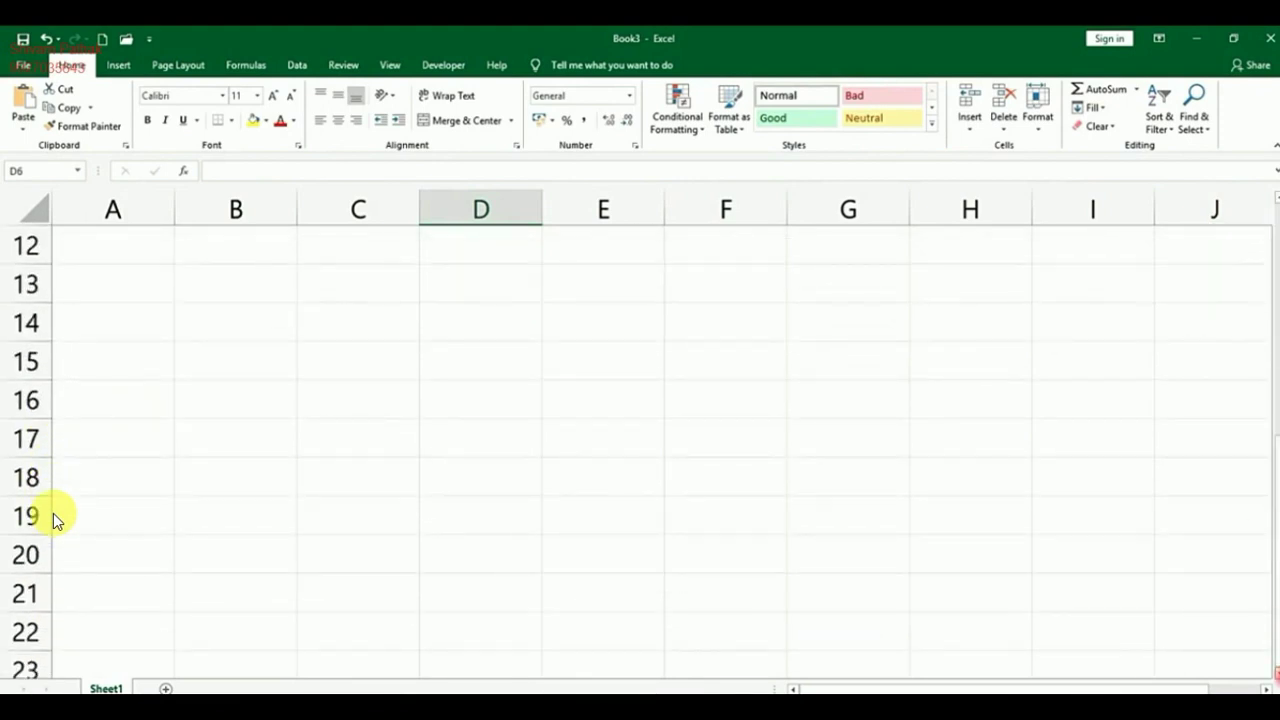
{"action": "scroll", "coordinate": [53, 519], "scroll_direction": "down", "scroll_amount": 3}
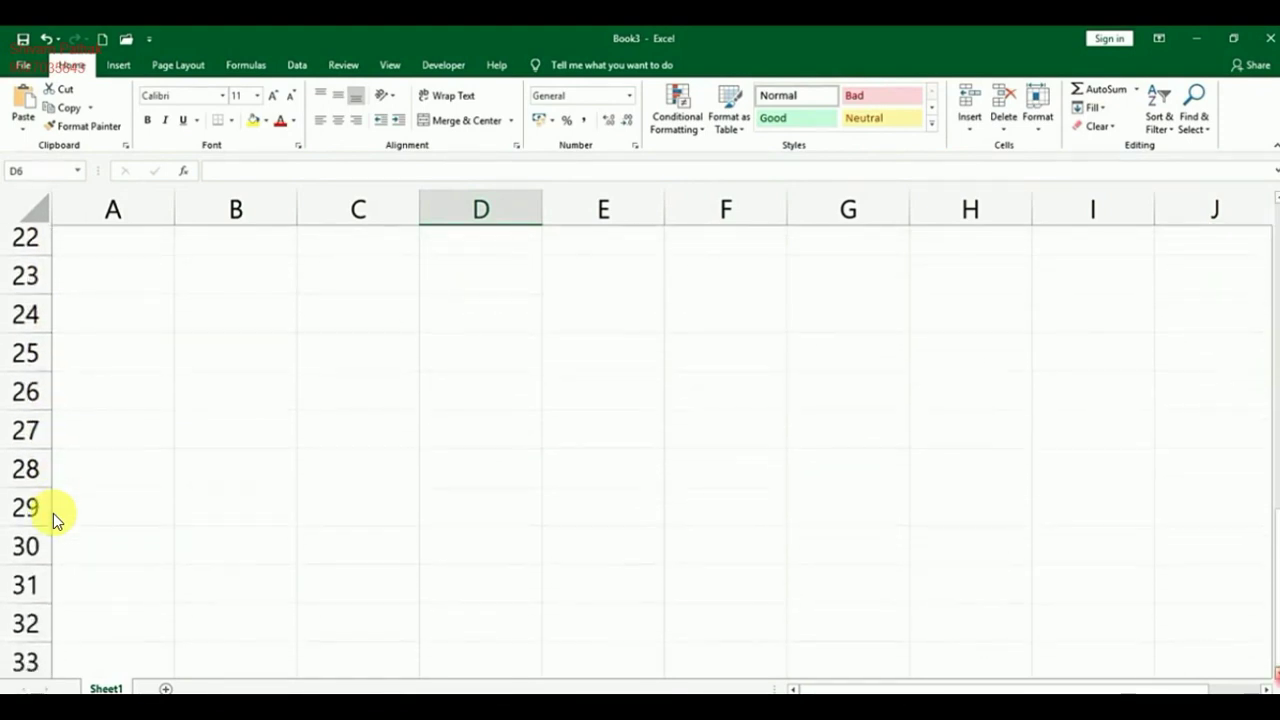
{"action": "scroll", "coordinate": [53, 519], "scroll_direction": "down", "scroll_amount": 3}
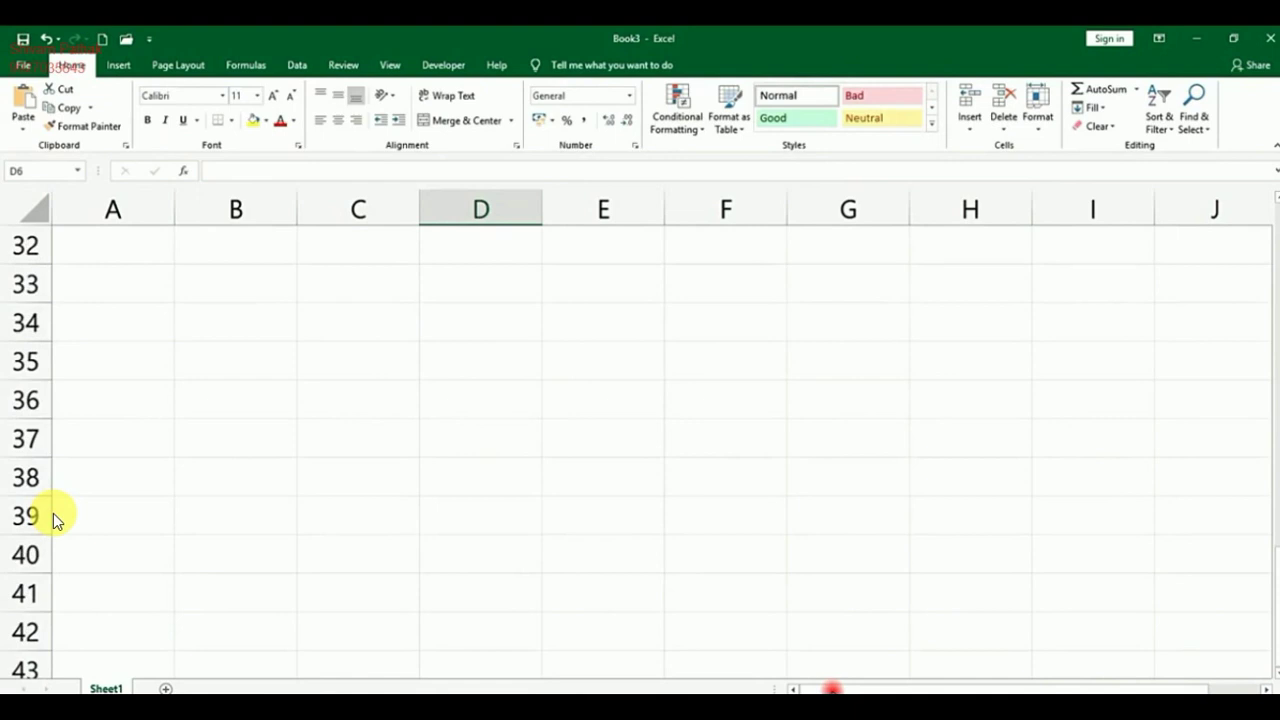
{"action": "scroll", "coordinate": [53, 519], "scroll_direction": "right", "scroll_amount": 2}
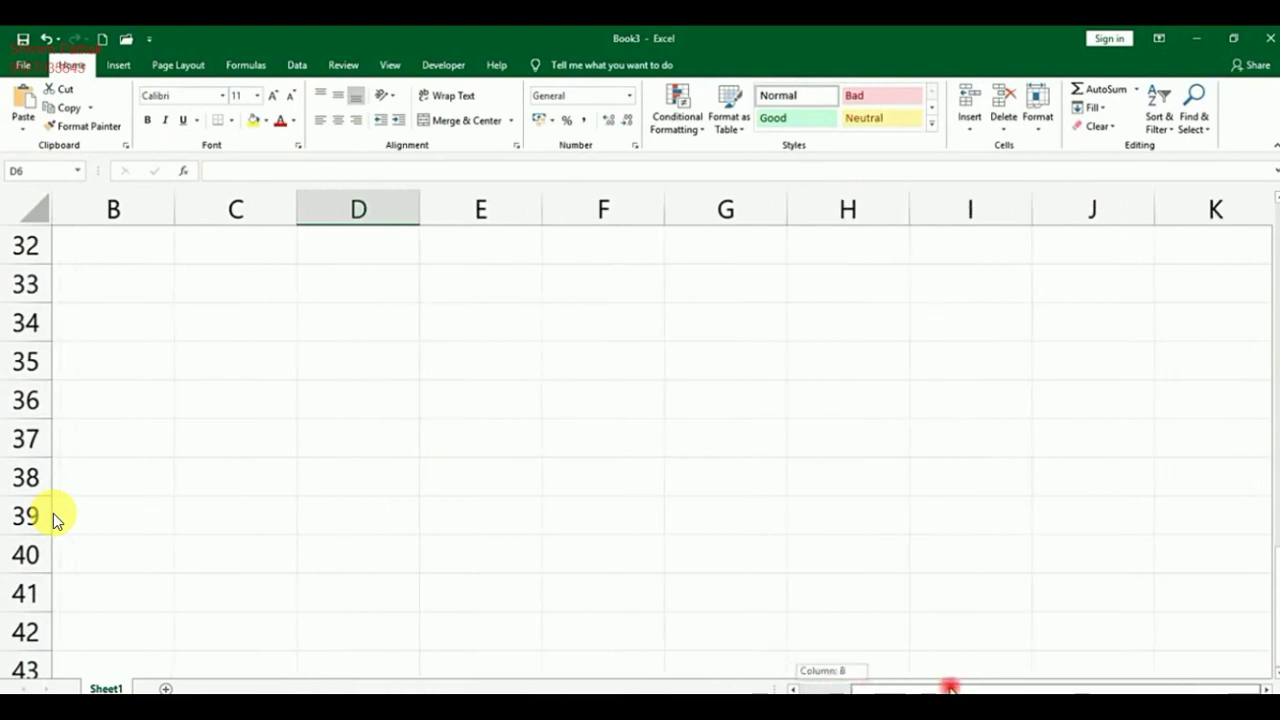
{"action": "scroll", "coordinate": [53, 519], "scroll_direction": "right", "scroll_amount": 8}
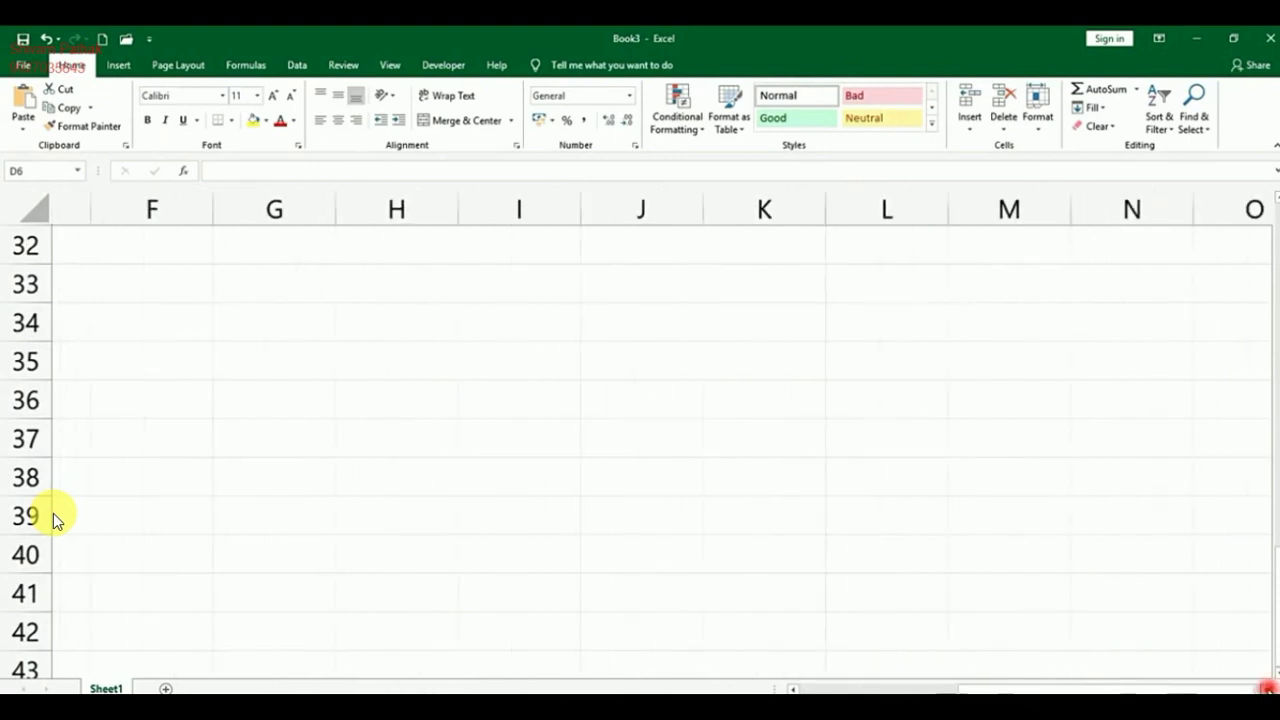
Look across the worksheet as far as column BJ, return to its beginning, and select cell E4
{"action": "scroll", "coordinate": [53, 519], "scroll_direction": "right", "scroll_amount": 5}
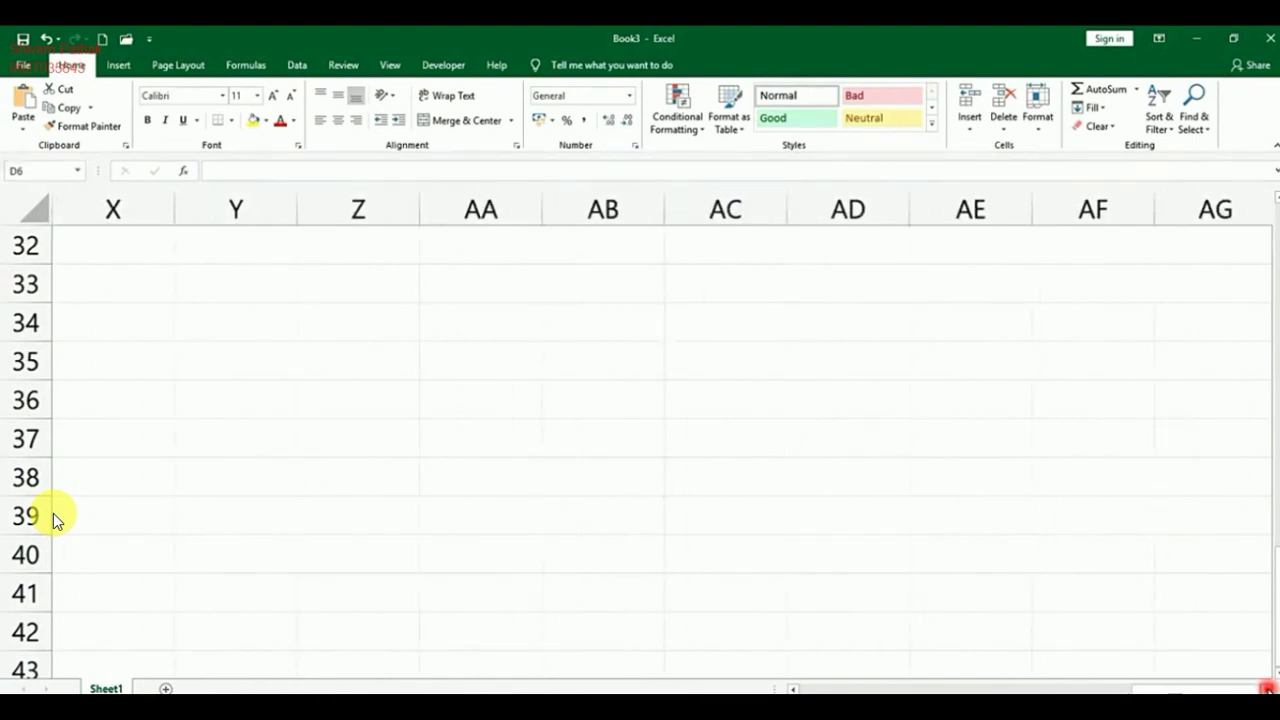
{"action": "scroll", "coordinate": [53, 519], "scroll_direction": "right", "scroll_amount": 5}
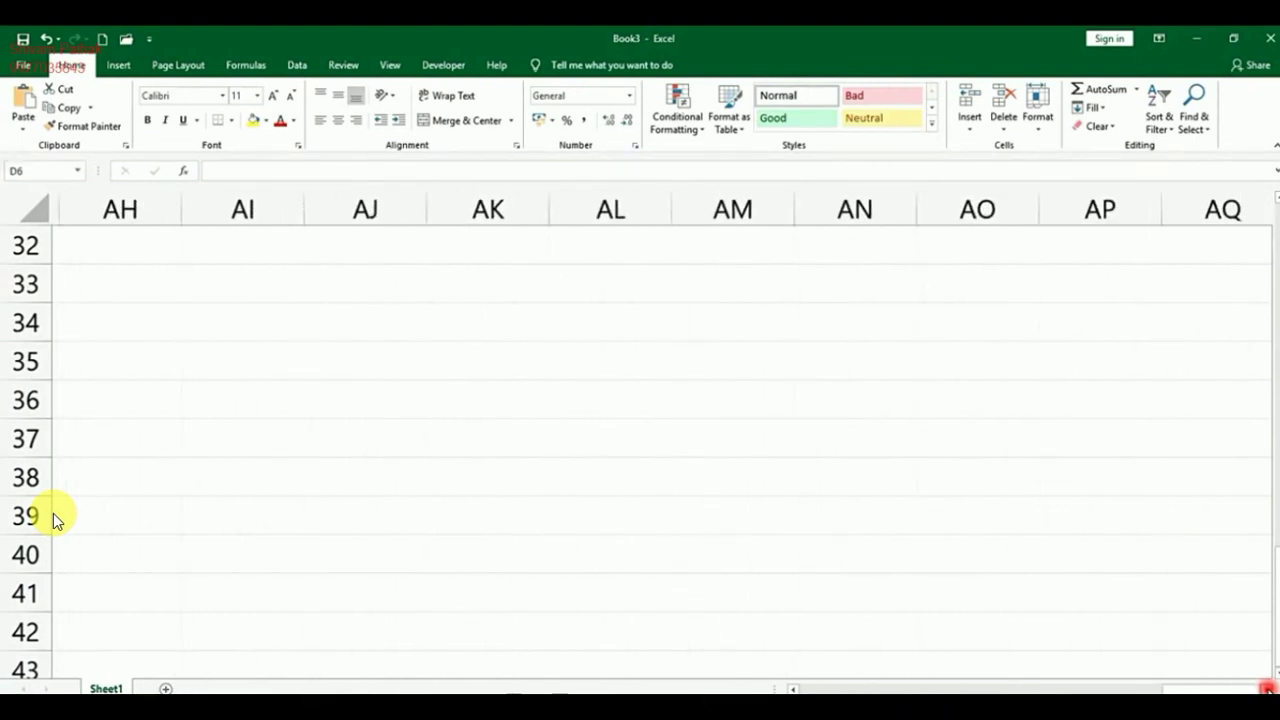
{"action": "scroll", "coordinate": [53, 519], "scroll_direction": "right", "scroll_amount": 8}
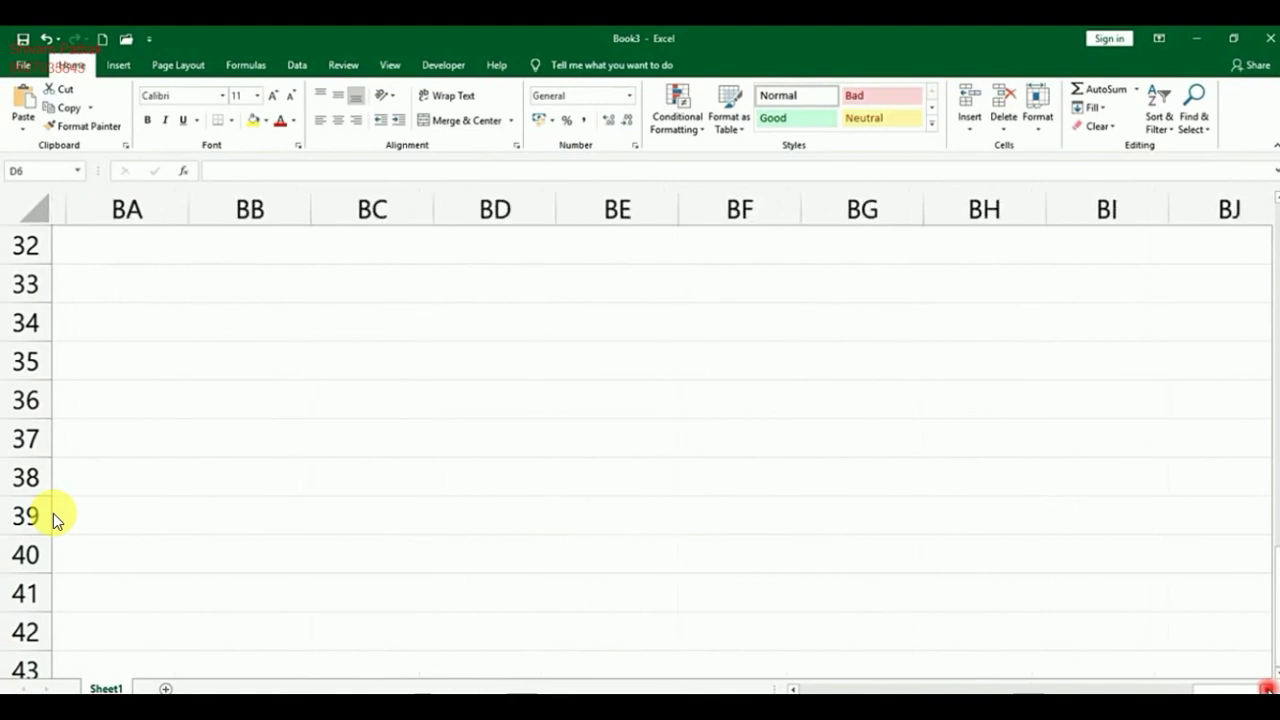
{"action": "left_click_drag", "start_coordinate": [1256, 689], "coordinate": [792, 677]}
{"action": "mouse_move", "coordinate": [1274, 560]}
{"action": "left_mouse_down"}
{"action": "mouse_move", "coordinate": [1274, 251]}
{"action": "mouse_move", "coordinate": [1272, 367]}
{"action": "left_mouse_up"}
{"action": "left_click", "coordinate": [774, 391]}
{"action": "left_click", "coordinate": [612, 362]}
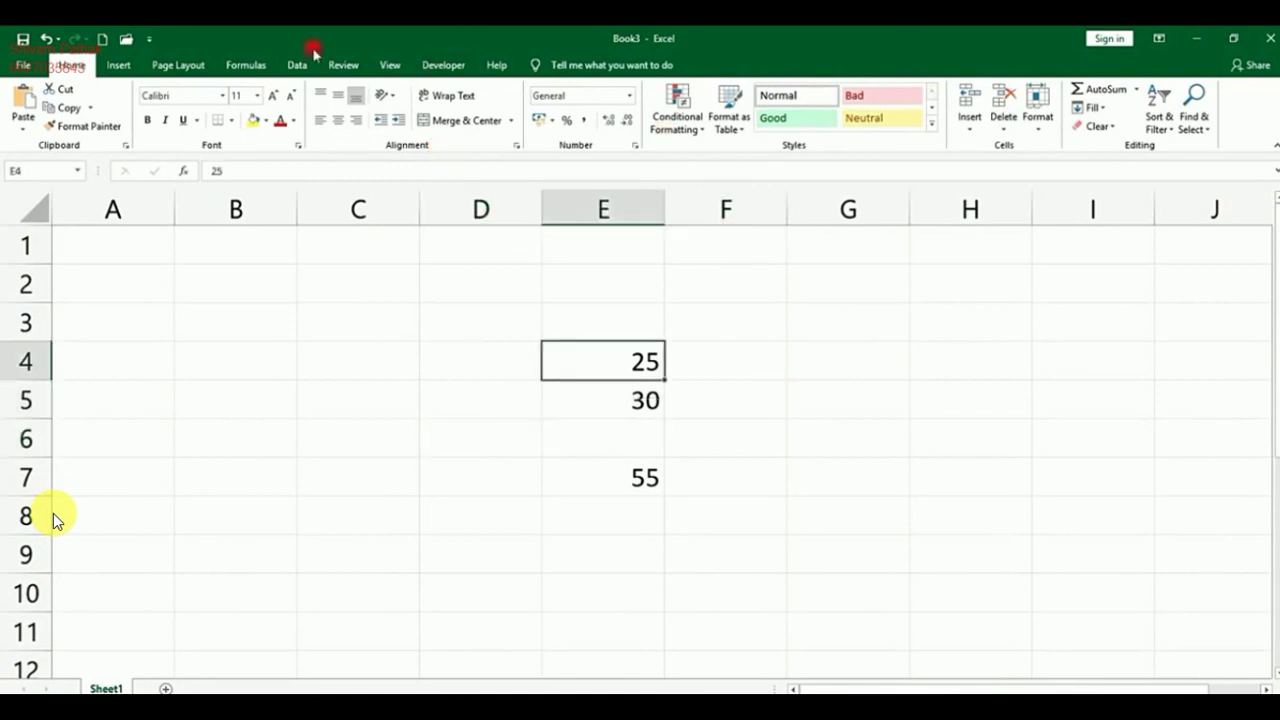
Select the range B2:I11, look down to rows 58–69 and back, and select cell H6
{"action": "left_click_drag", "start_coordinate": [208, 283], "coordinate": [1099, 634]}
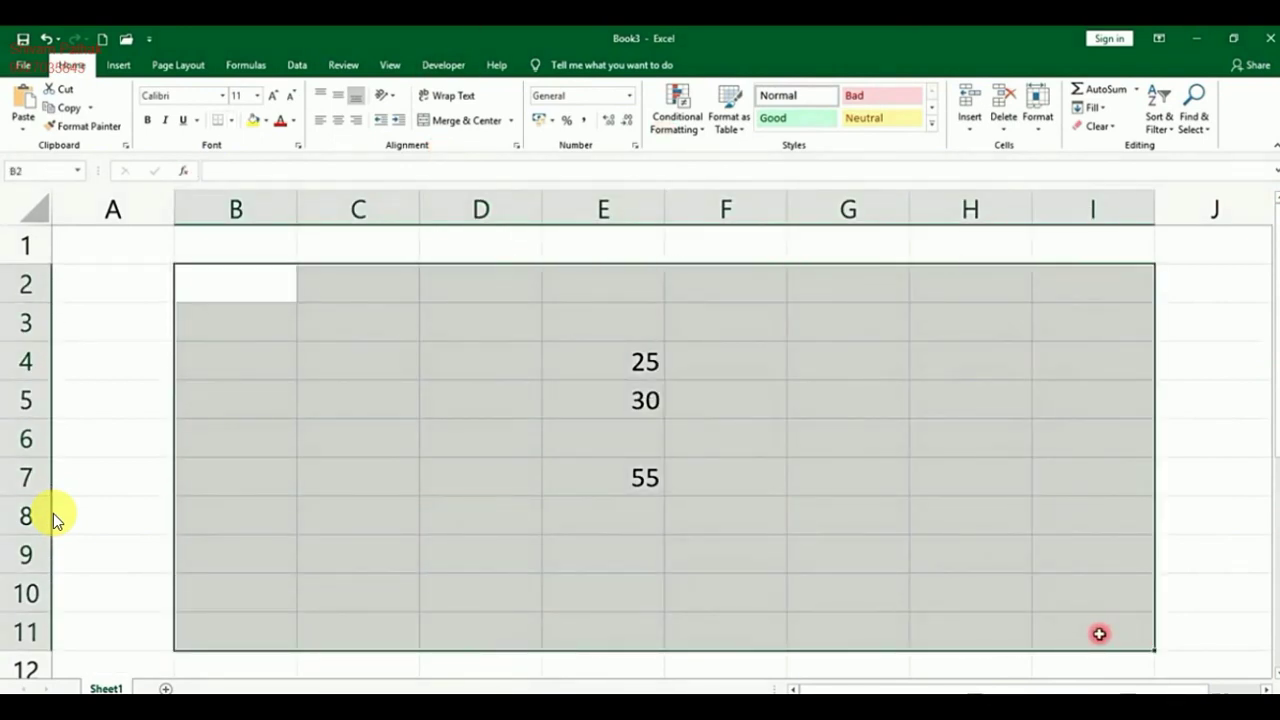
{"action": "scroll", "coordinate": [1099, 634], "scroll_direction": "down", "scroll_amount": 19}
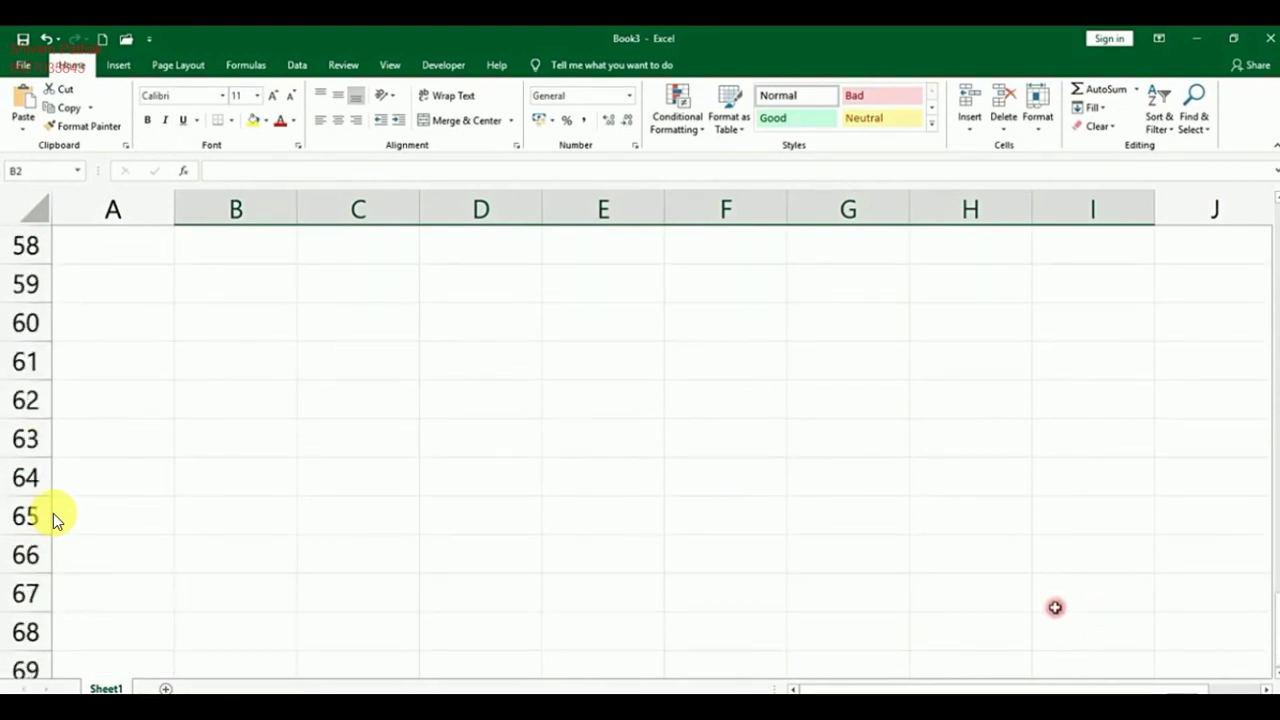
{"action": "scroll", "coordinate": [55, 520], "scroll_direction": "up", "scroll_amount": 19}
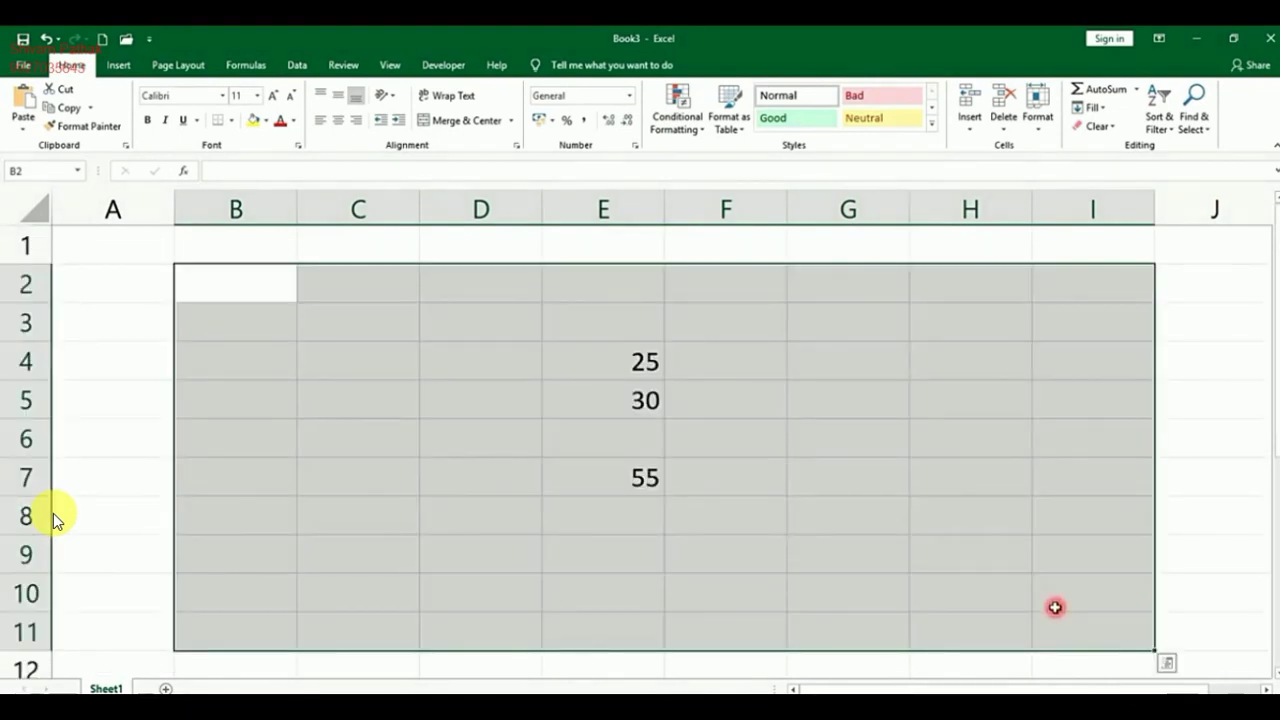
{"action": "left_click", "coordinate": [970, 439]}
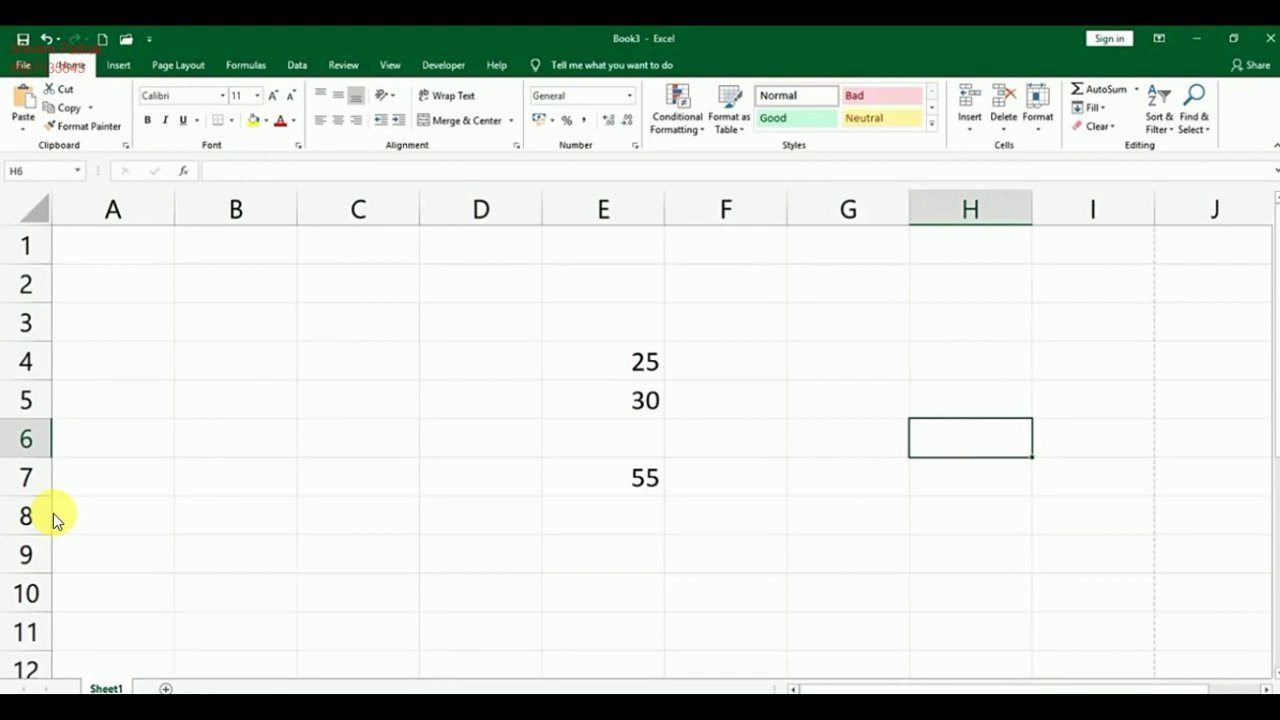
Zoom the worksheet out and in to compare magnifications, finishing at 100%
{"action": "scroll", "coordinate": [55, 520], "scroll_direction": "down", "scroll_amount": 3}
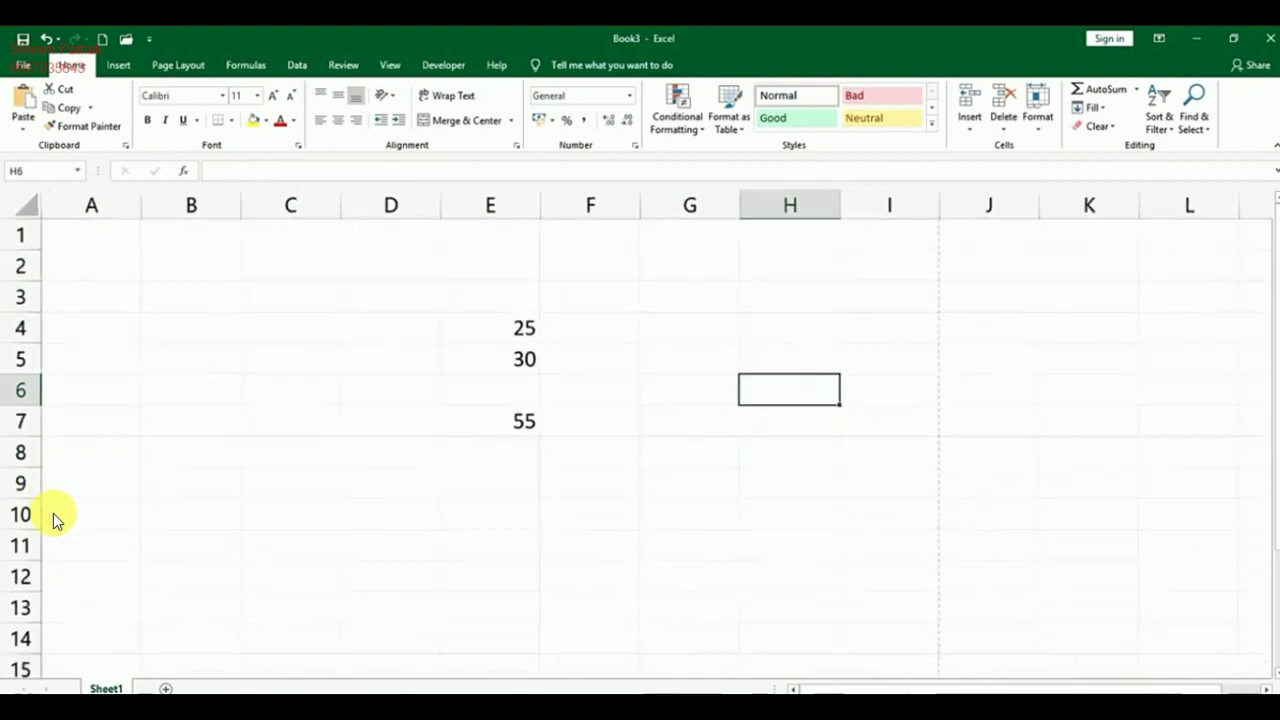
{"action": "scroll", "coordinate": [55, 520], "scroll_direction": "down", "scroll_amount": 3}
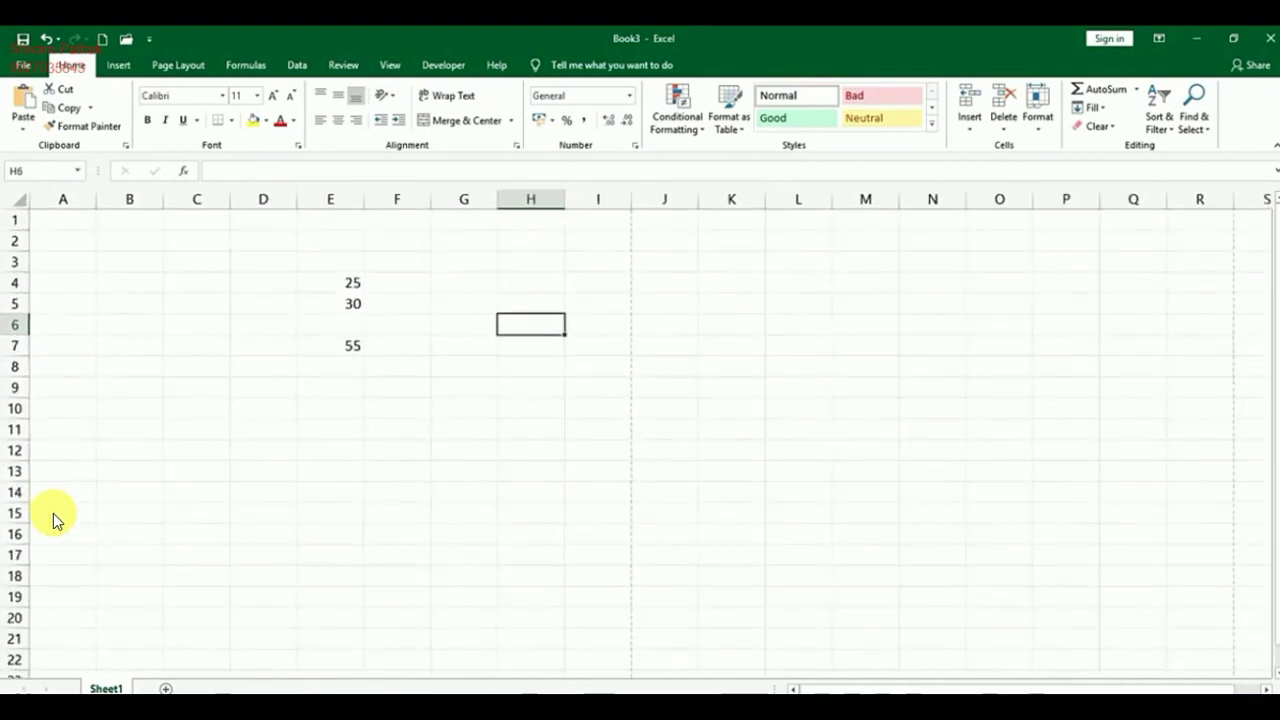
{"action": "scroll", "coordinate": [55, 520], "scroll_direction": "up", "scroll_amount": 3}
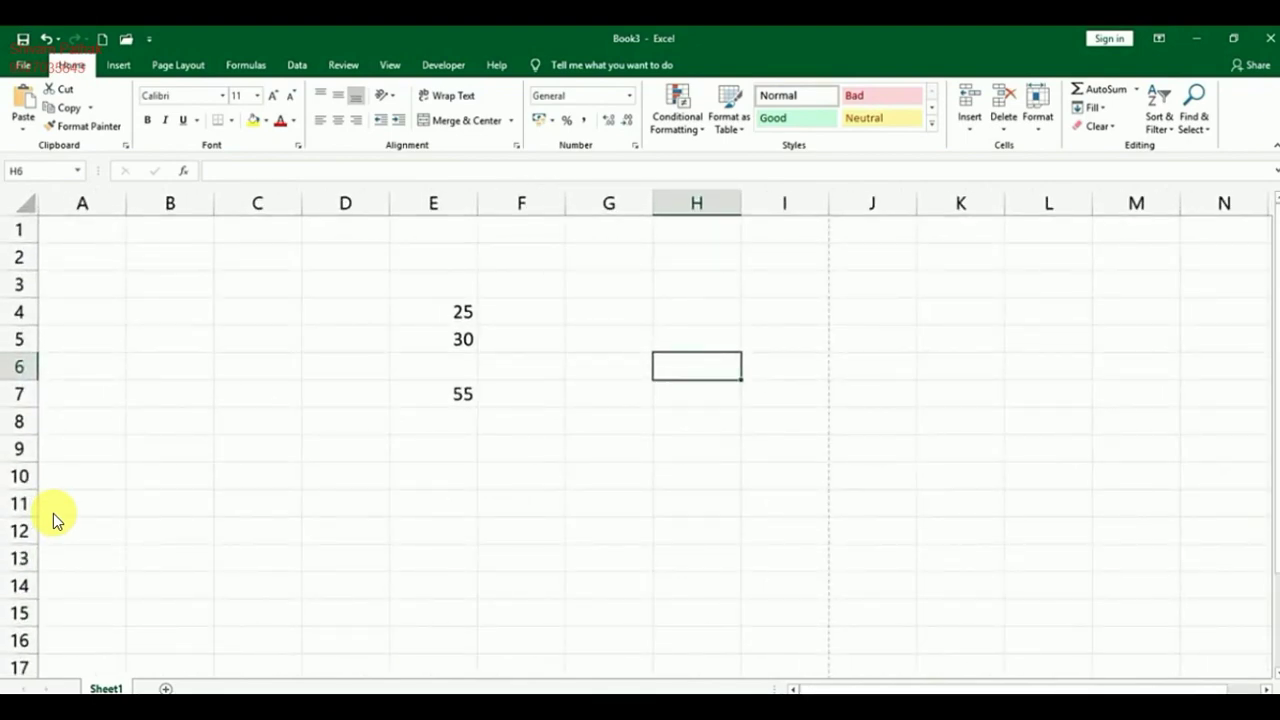
{"action": "scroll", "coordinate": [55, 520], "scroll_direction": "down", "scroll_amount": 4}
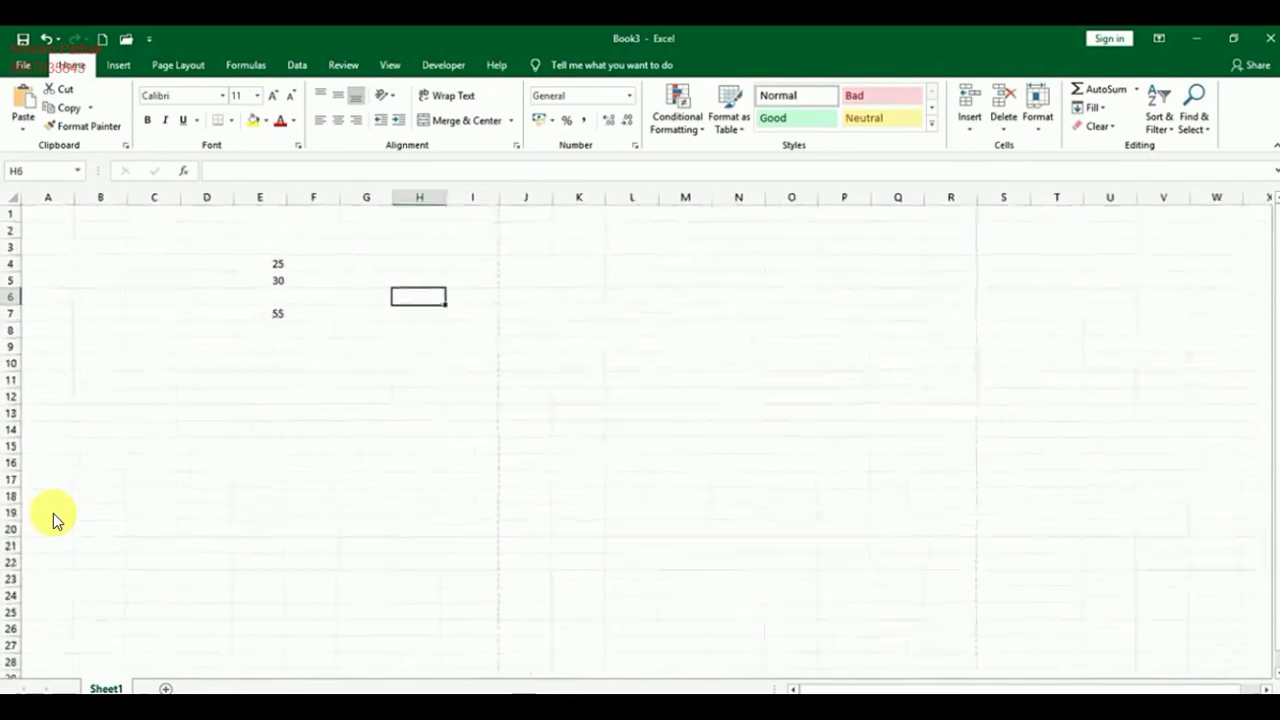
{"action": "scroll", "coordinate": [55, 520], "scroll_direction": "down", "scroll_amount": 1}
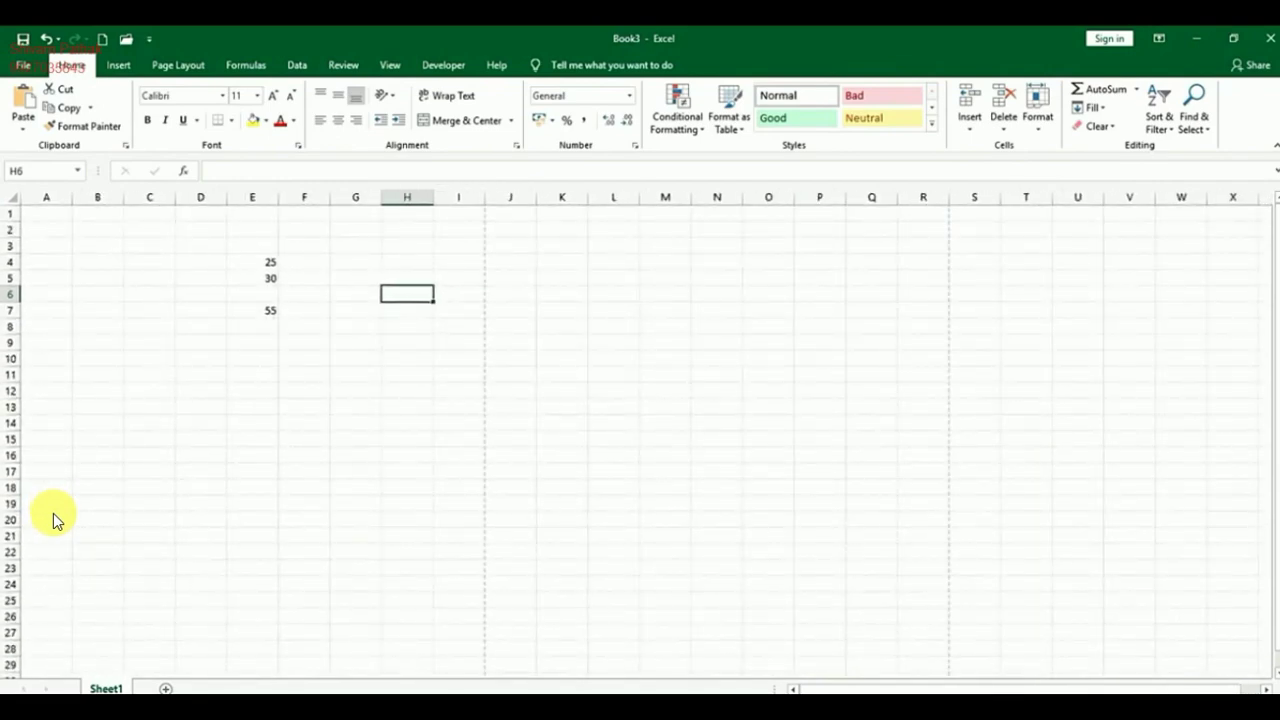
Set the worksheet's magnification to 200% through the Zoom dialog
{"action": "key", "text": "alt+v"}
{"action": "key", "text": "z"}
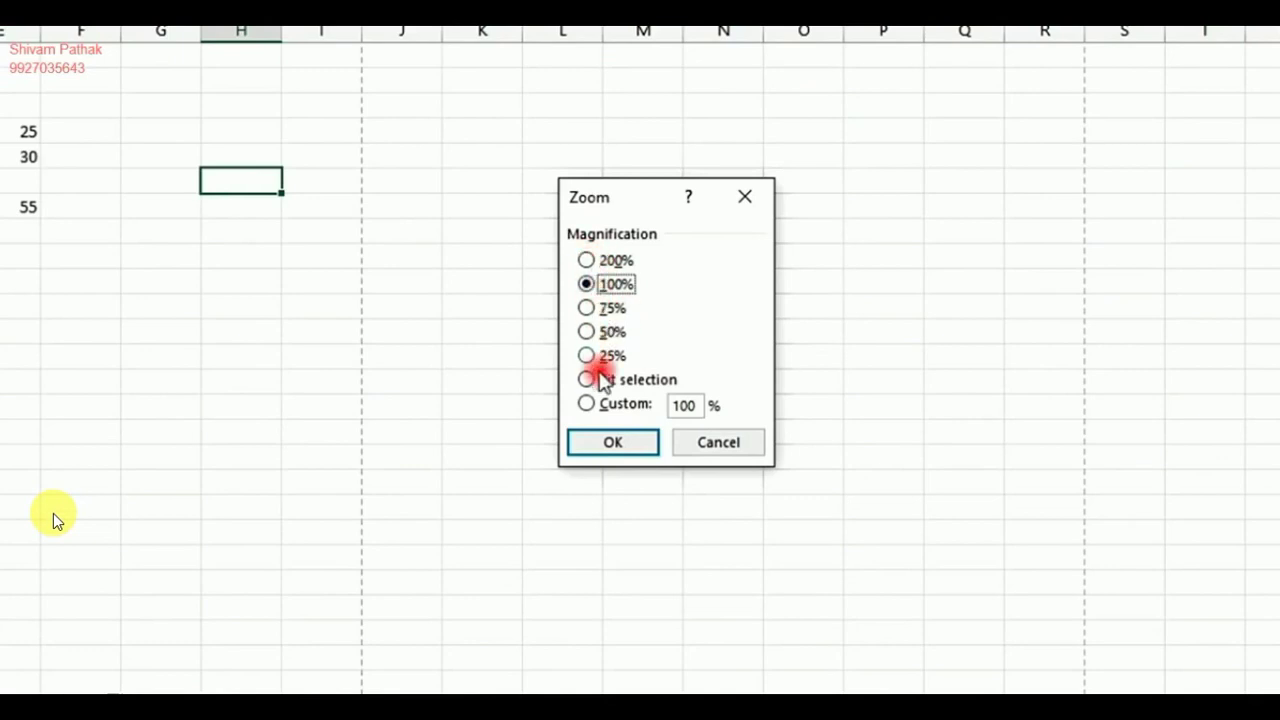
{"action": "left_click", "coordinate": [586, 260]}
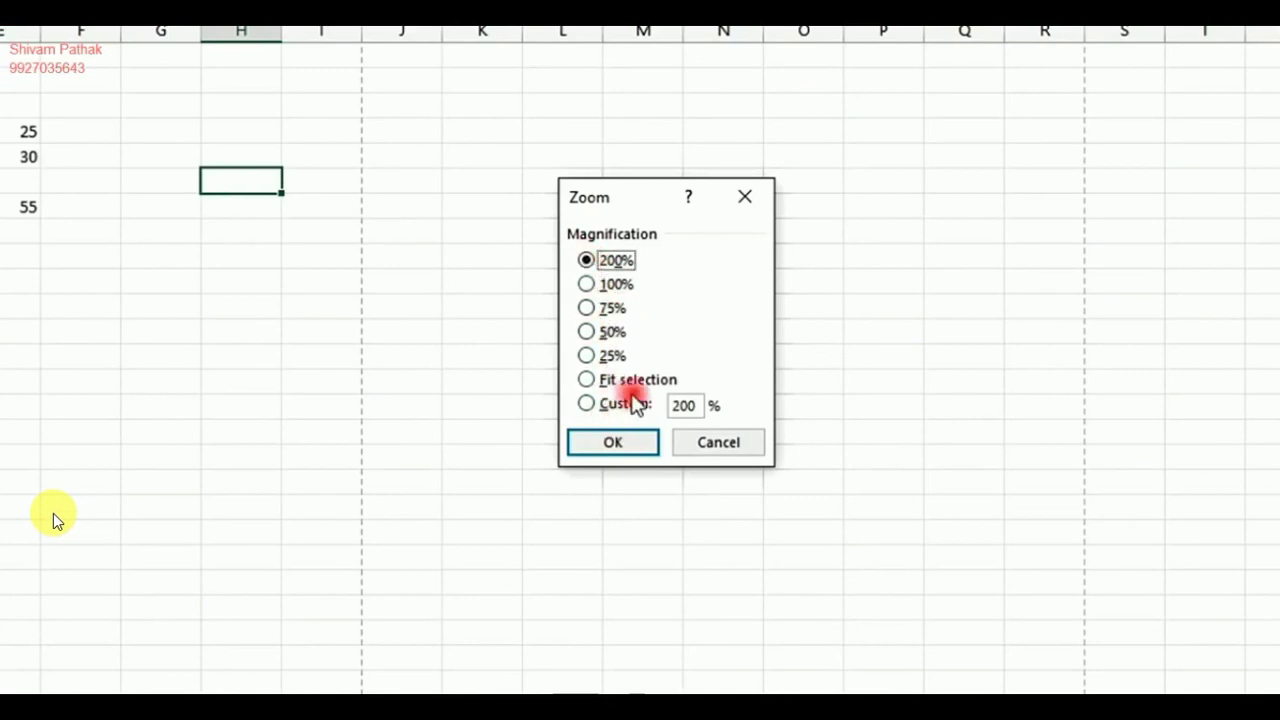
{"action": "left_click", "coordinate": [613, 442]}
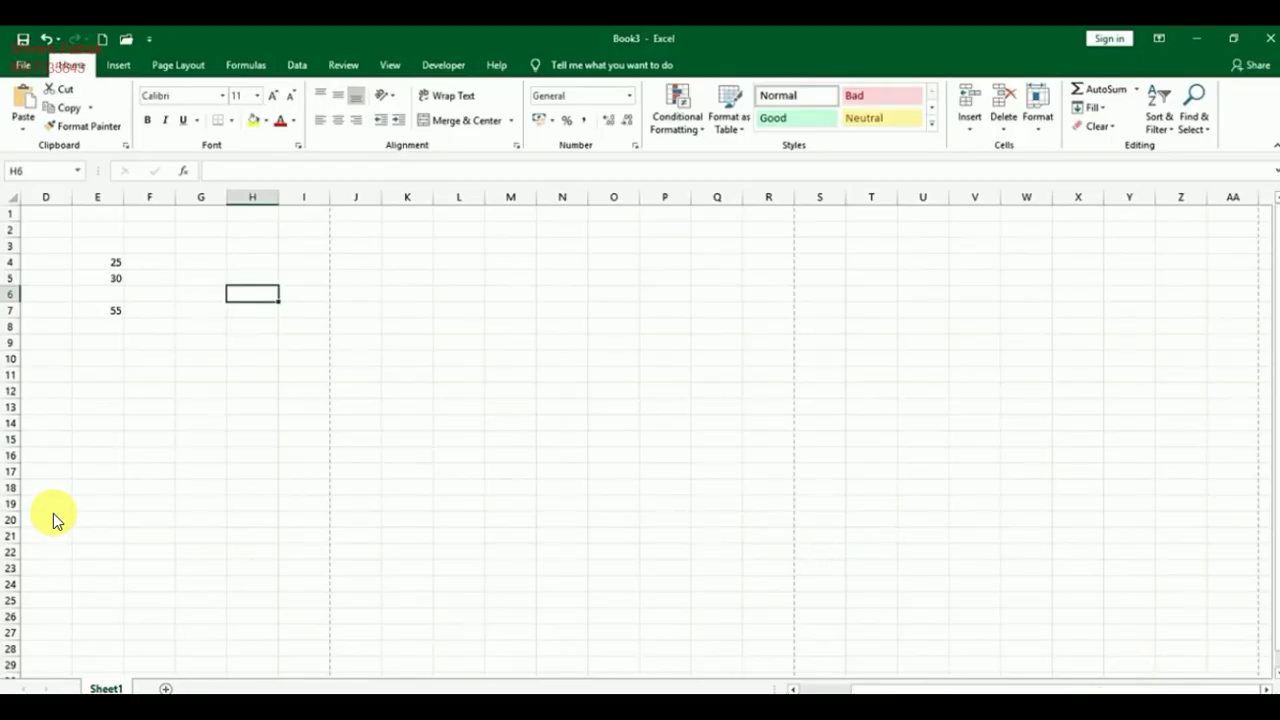
Switch the worksheet to Page Layout view and look down the first page to its footer area
{"action": "key", "text": "alt+w"}
{"action": "key", "text": "p"}
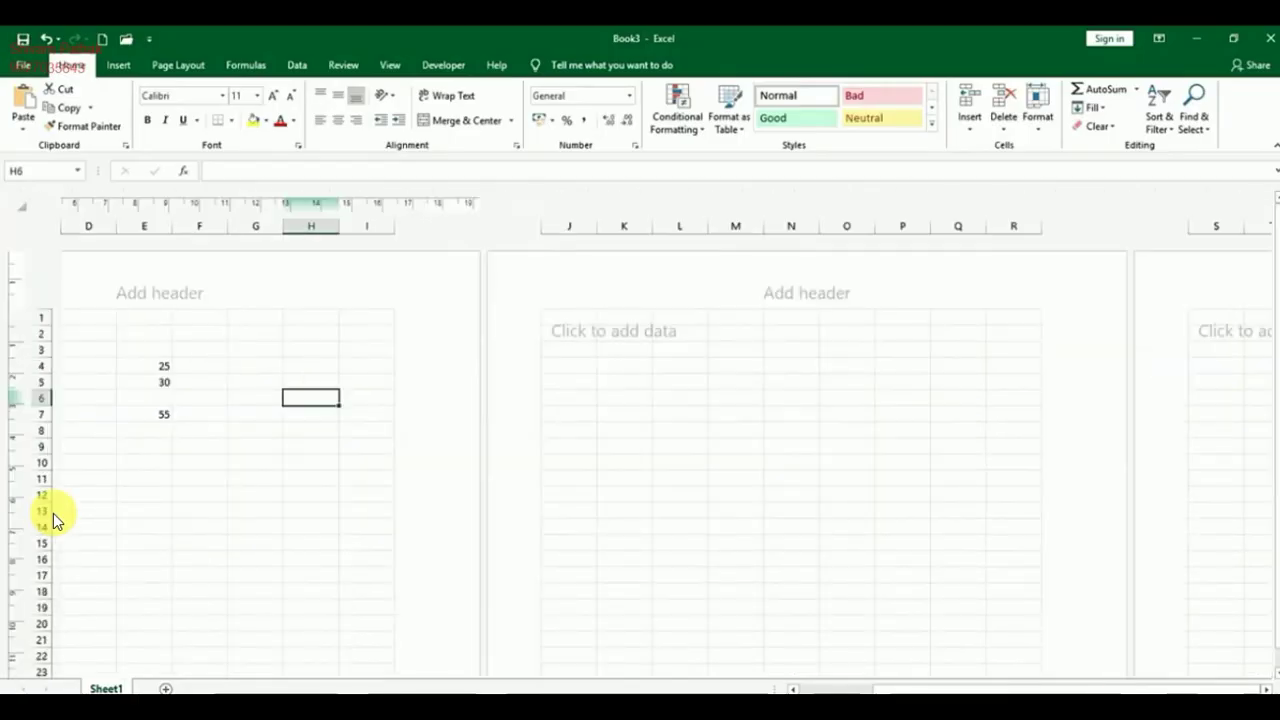
{"action": "scroll", "coordinate": [231, 500], "scroll_direction": "down", "scroll_amount": 12}
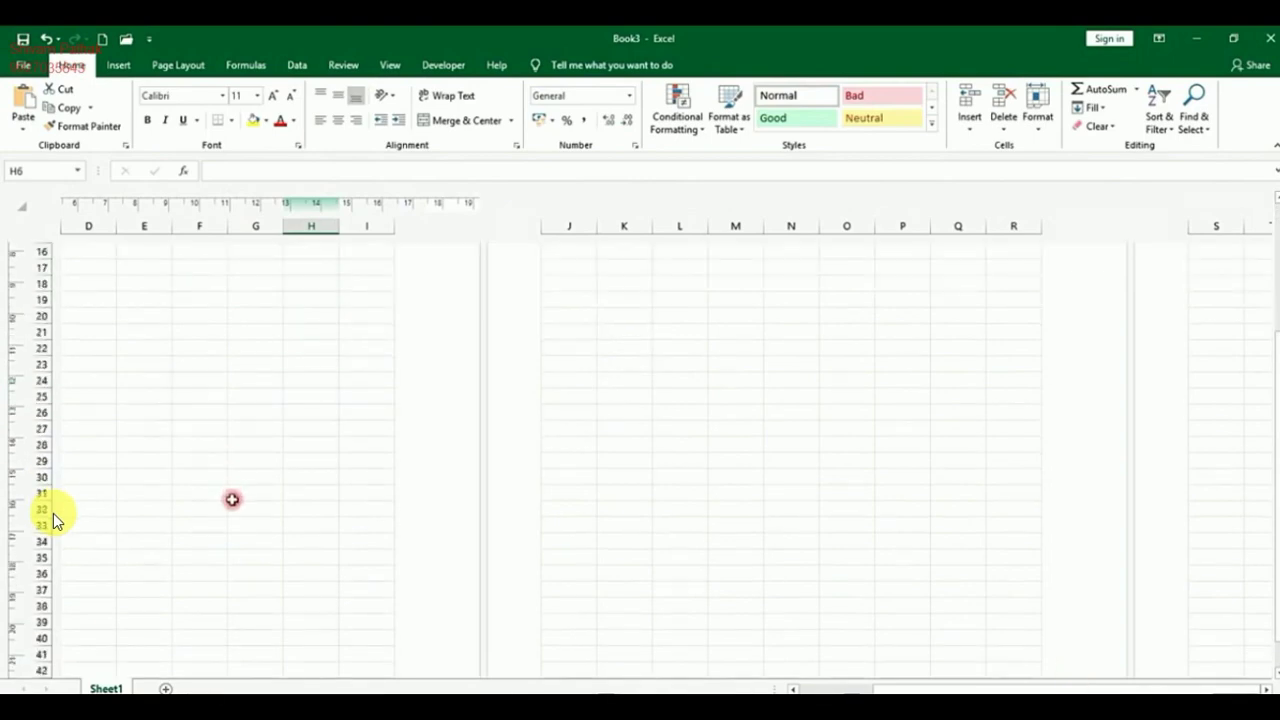
{"action": "scroll", "coordinate": [234, 564], "scroll_direction": "up", "scroll_amount": 12}
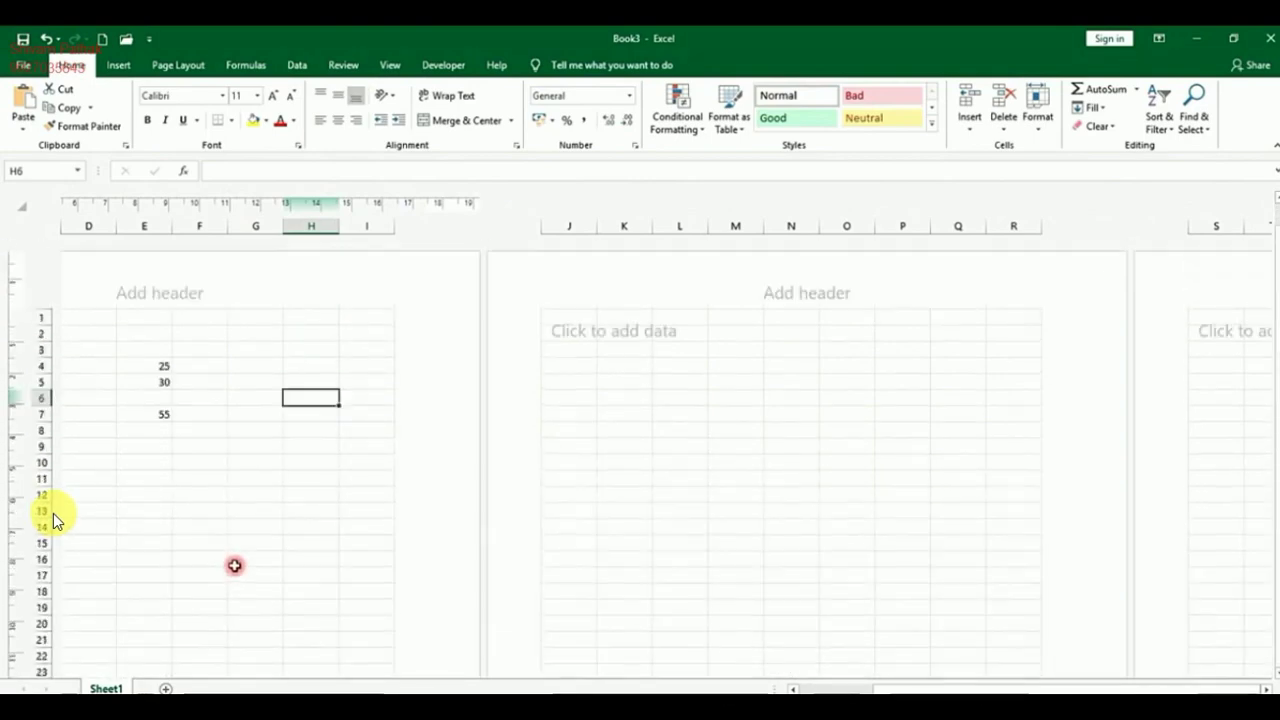
{"action": "scroll", "coordinate": [280, 466], "scroll_direction": "down", "scroll_amount": 12}
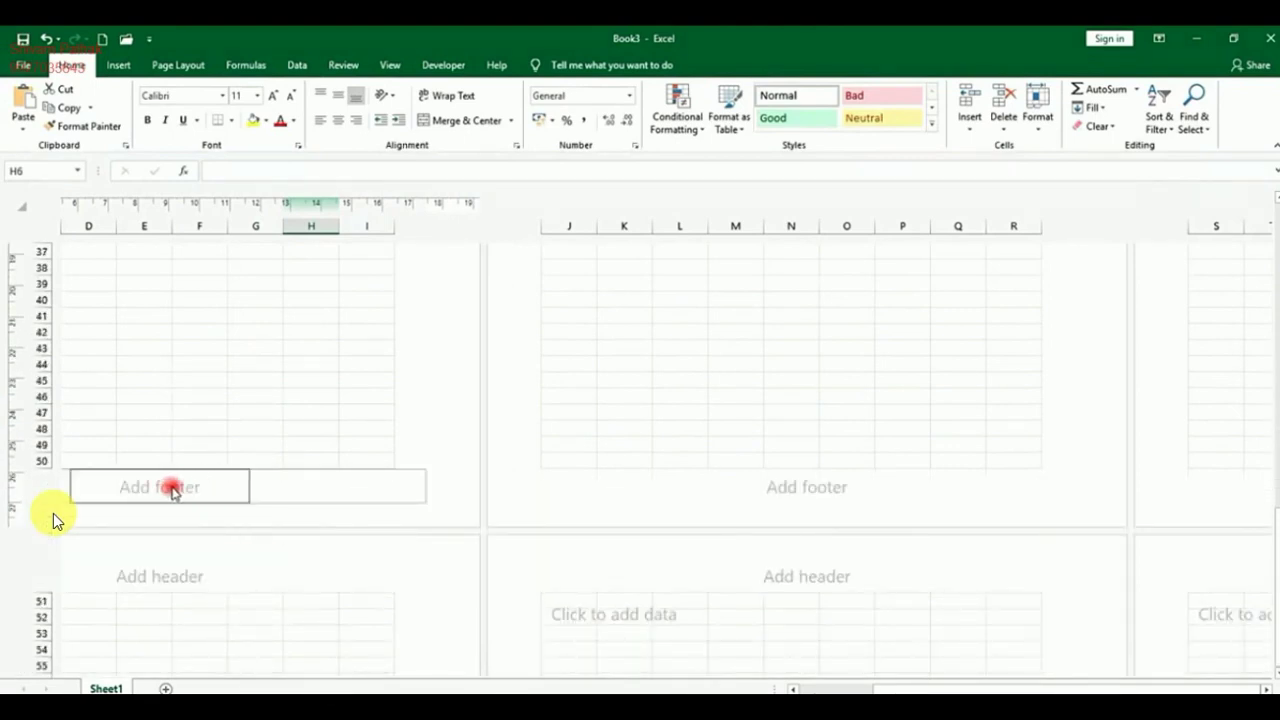
Try entering aaaa in the first page's footer, discard it, and return to the top of the page
{"action": "left_click", "coordinate": [172, 487]}
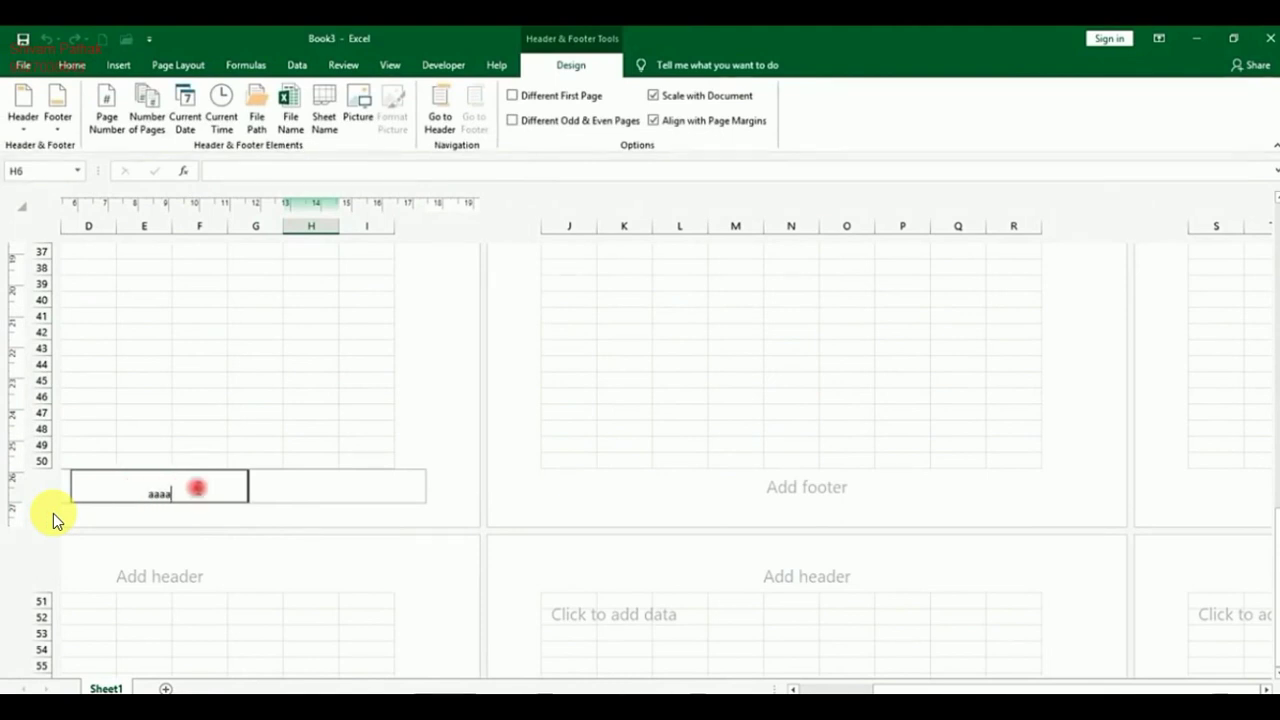
{"action": "key", "text": "Escape"}
{"action": "scroll", "coordinate": [55, 518], "scroll_direction": "up", "scroll_amount": 9}
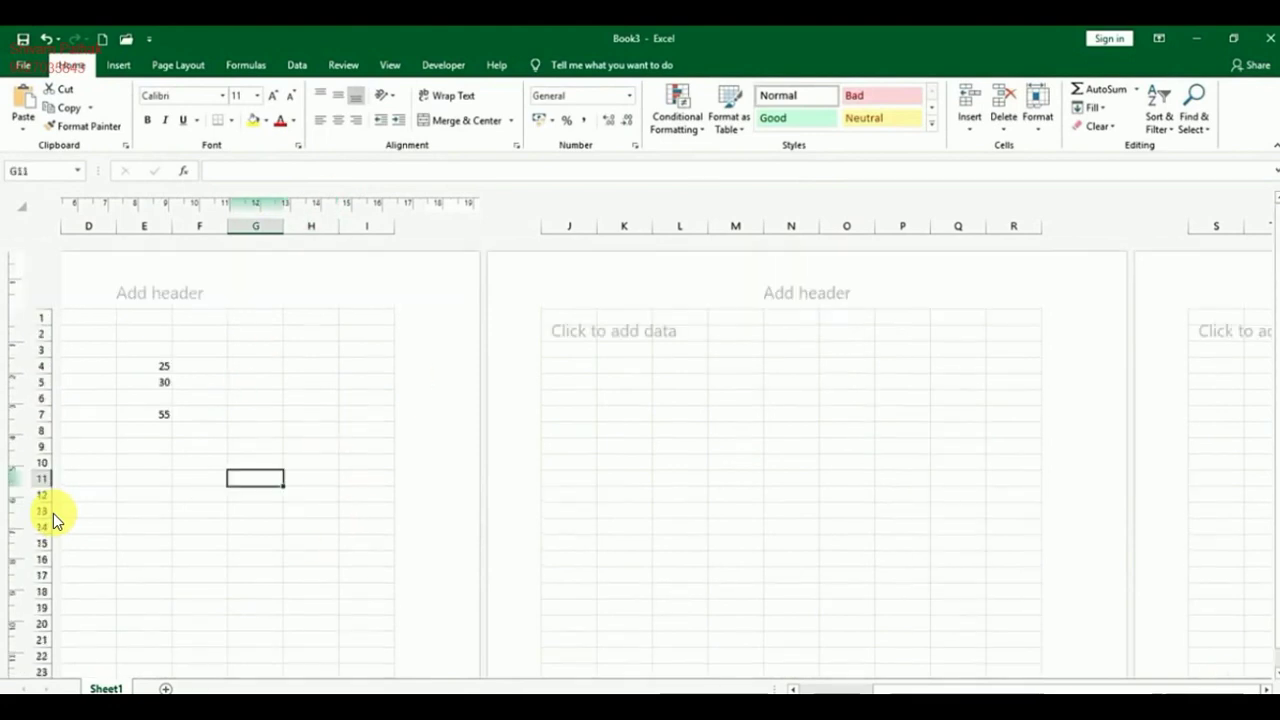
Switch the worksheet to Page Break Preview, enlarge the view, and select cell F10 outside the page area
{"action": "key", "text": "alt+w"}
{"action": "key", "text": "i"}
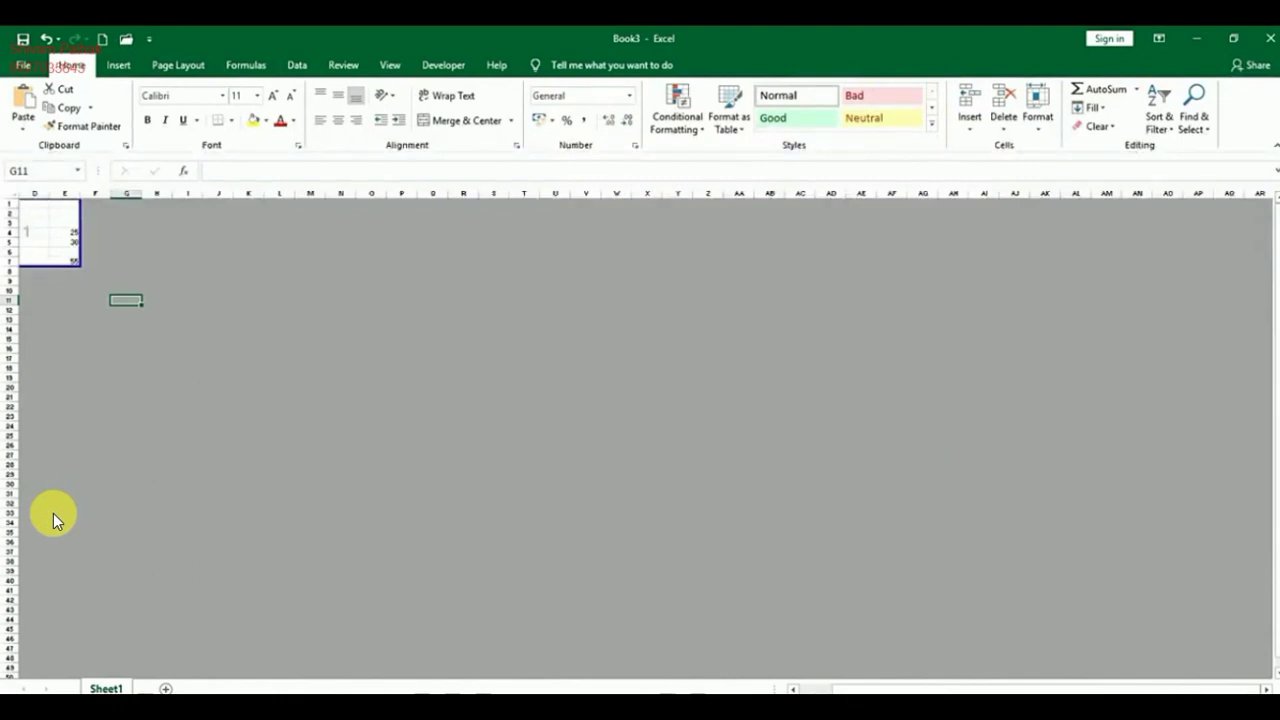
{"action": "scroll", "coordinate": [53, 519], "scroll_direction": "up", "scroll_amount": 6}
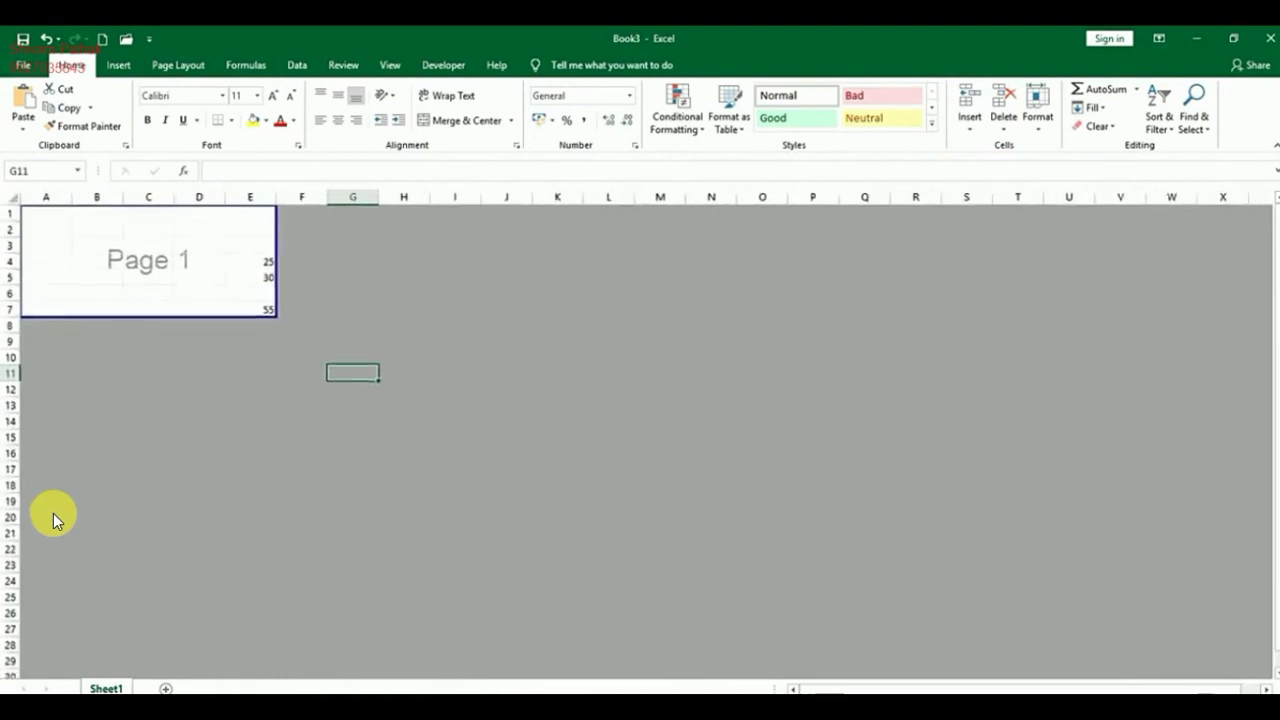
{"action": "scroll", "coordinate": [53, 519], "scroll_direction": "up", "scroll_amount": 2}
{"action": "left_click", "coordinate": [645, 548]}
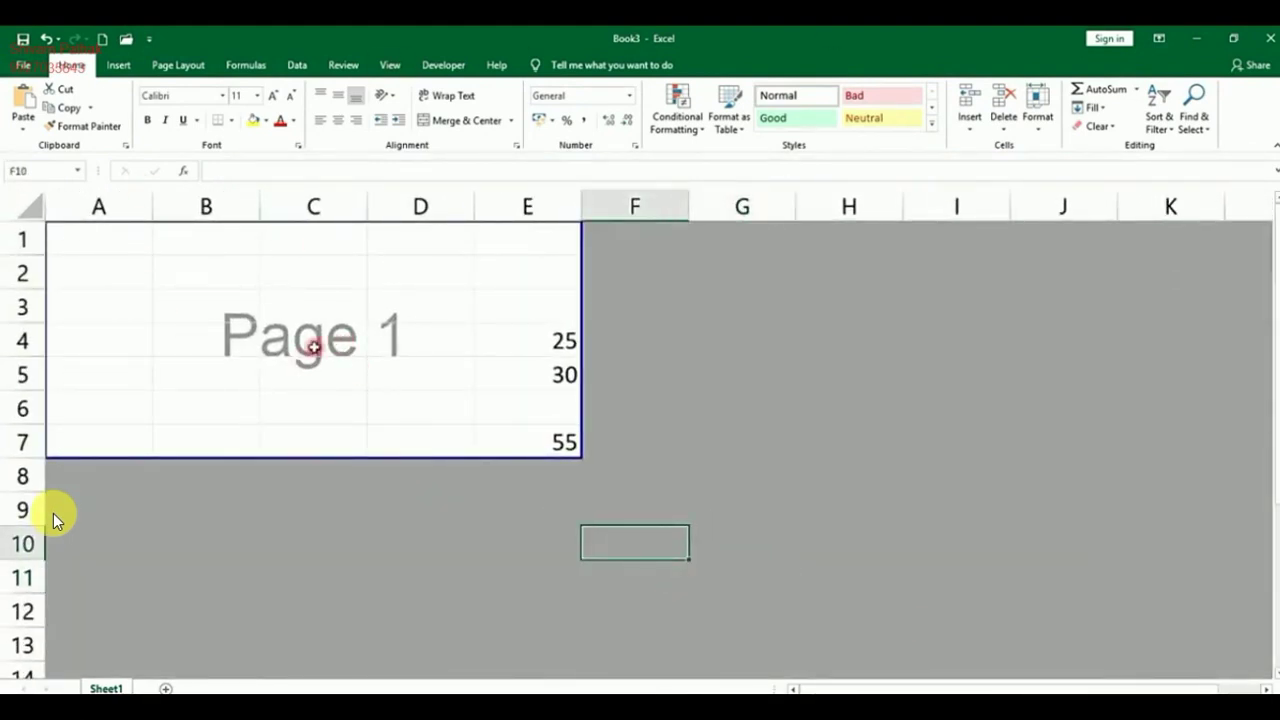
Select the Page 1 area A1:E7 and the outside cell C15 in turn, and examine the page boundary
{"action": "left_click_drag", "start_coordinate": [534, 443], "coordinate": [131, 246]}
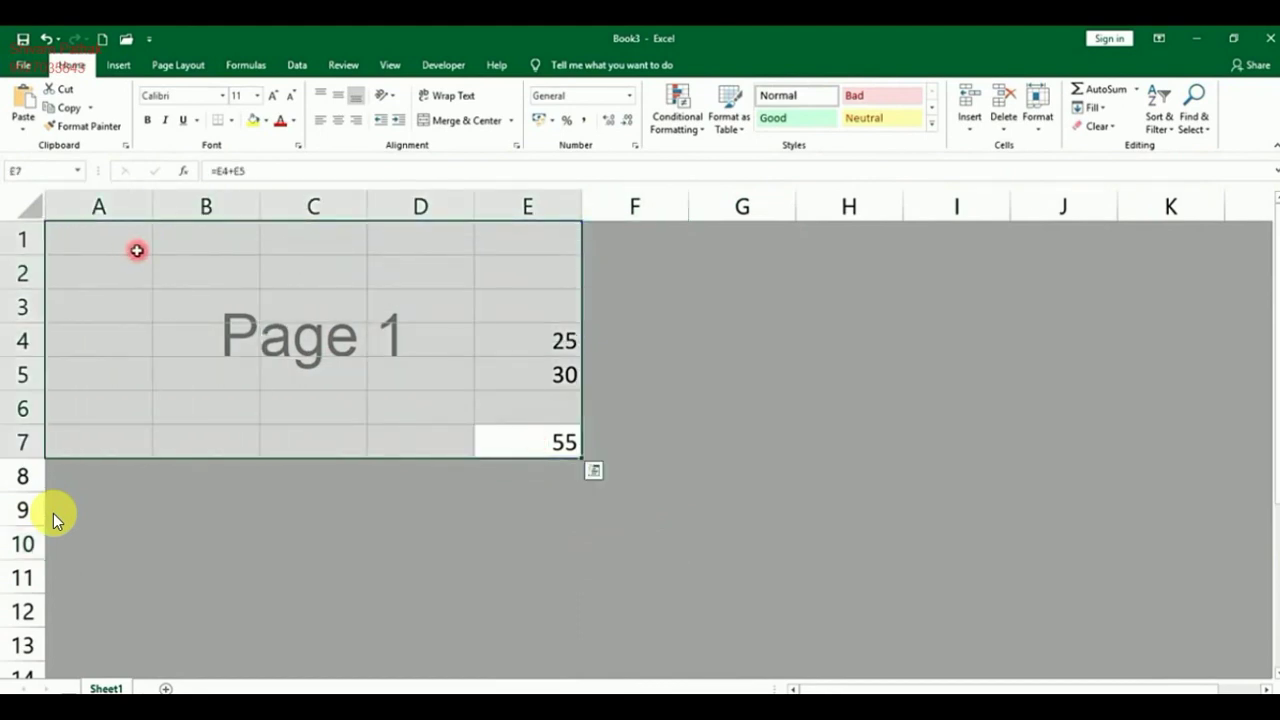
{"action": "scroll", "coordinate": [378, 584], "scroll_direction": "down", "scroll_amount": 2}
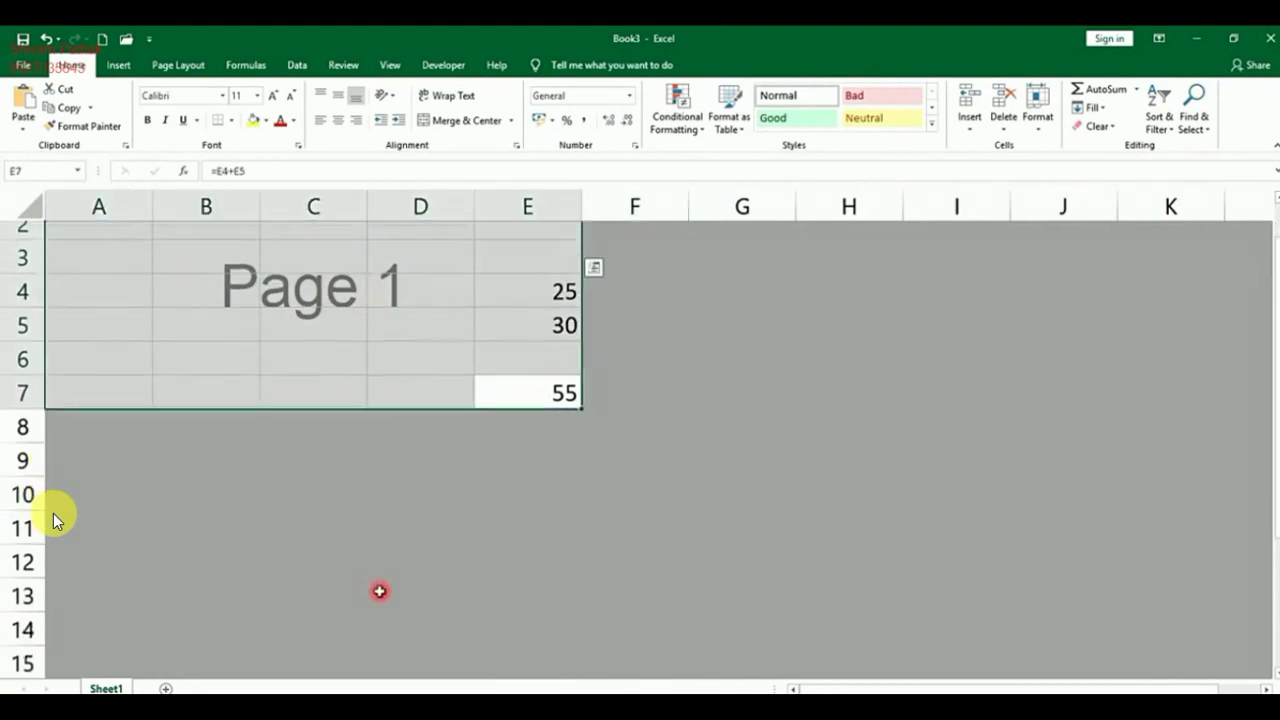
{"action": "left_click", "coordinate": [323, 506]}
{"action": "scroll", "coordinate": [337, 587], "scroll_direction": "up", "scroll_amount": 1}
{"action": "scroll", "coordinate": [337, 587], "scroll_direction": "up", "scroll_amount": 1}
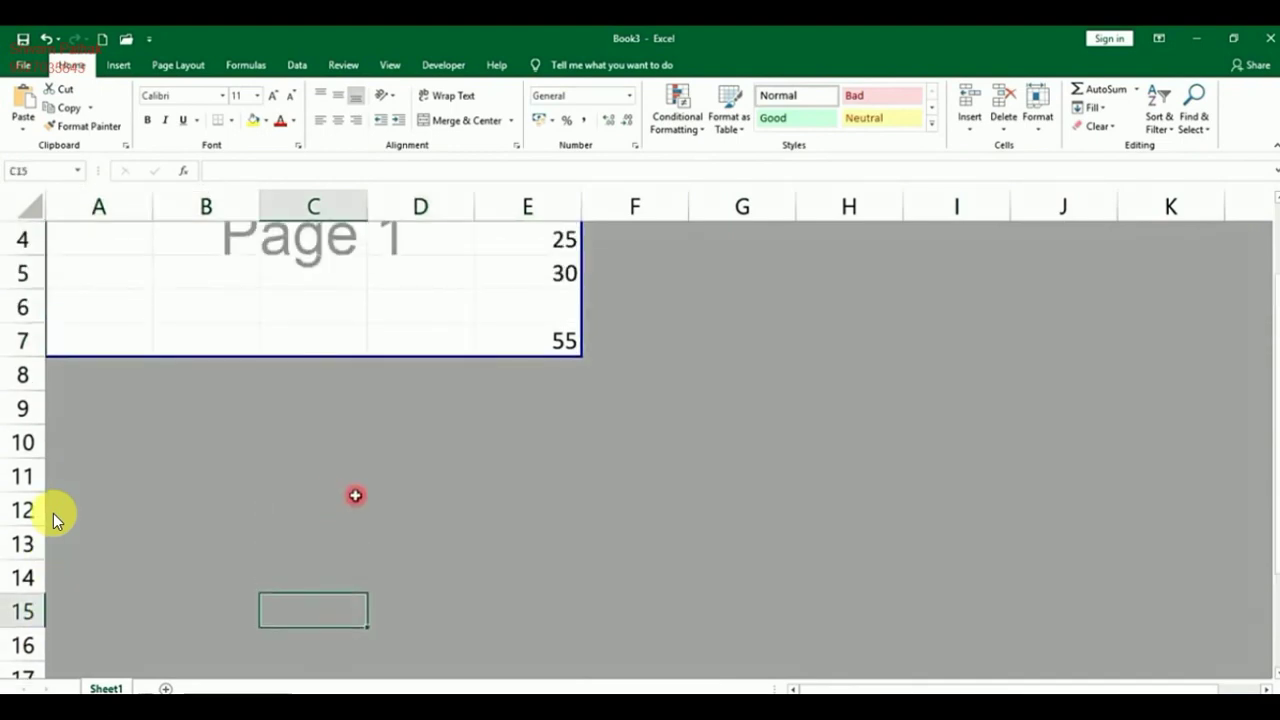
{"action": "scroll", "coordinate": [53, 518], "scroll_direction": "down", "scroll_amount": 4}
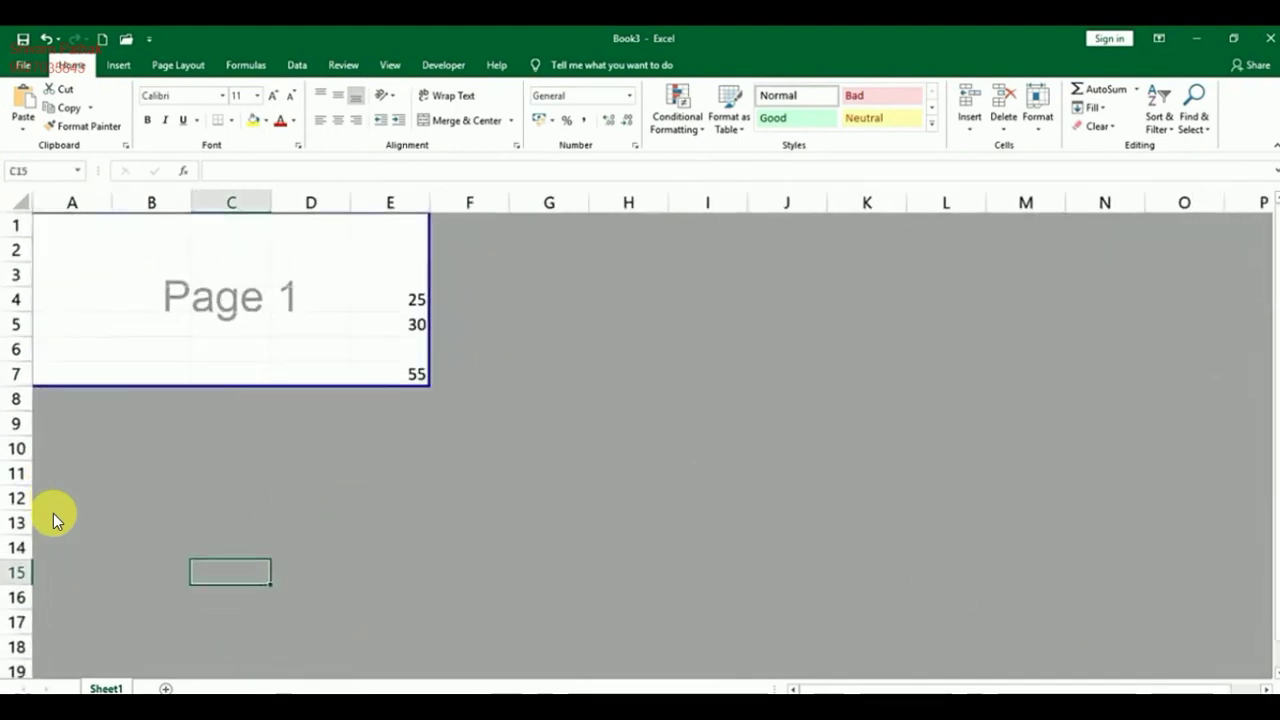
Enter 45 in cell C10, below the Page 1 boundary
{"action": "left_click", "coordinate": [217, 412]}
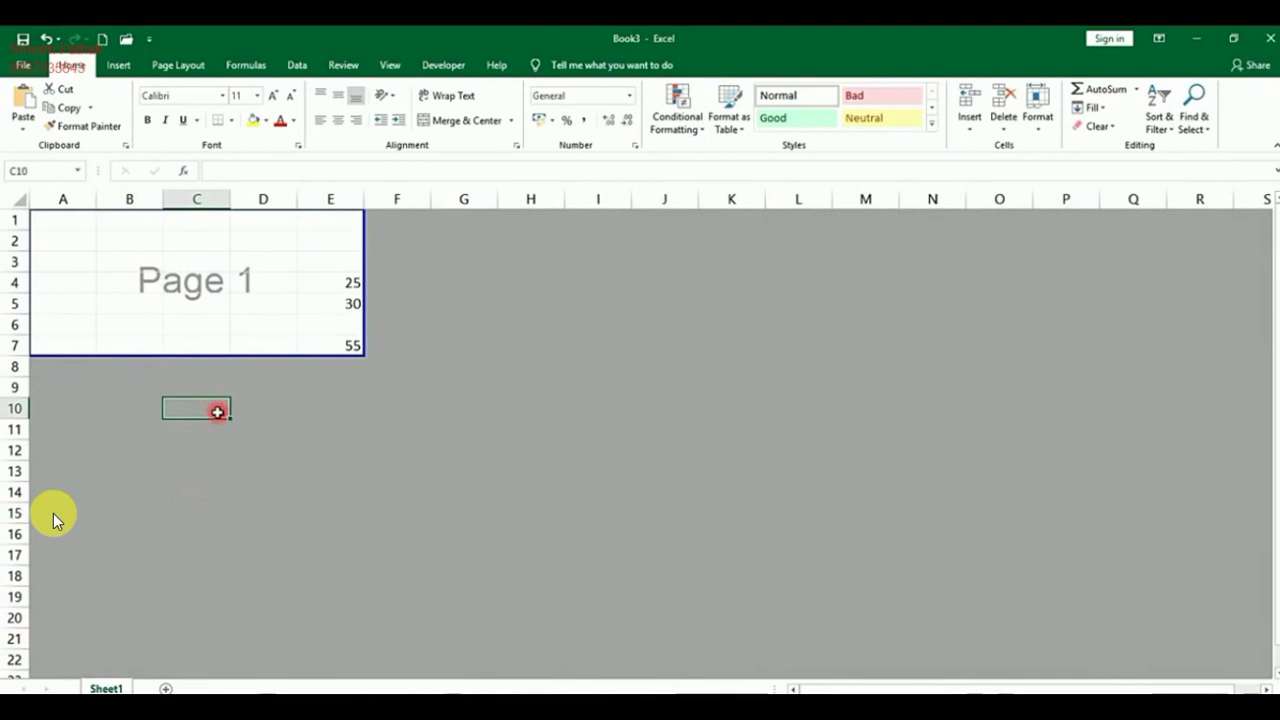
{"action": "double_click", "coordinate": [217, 412]}
{"action": "type", "text": "45"}
{"action": "key", "text": "Return"}
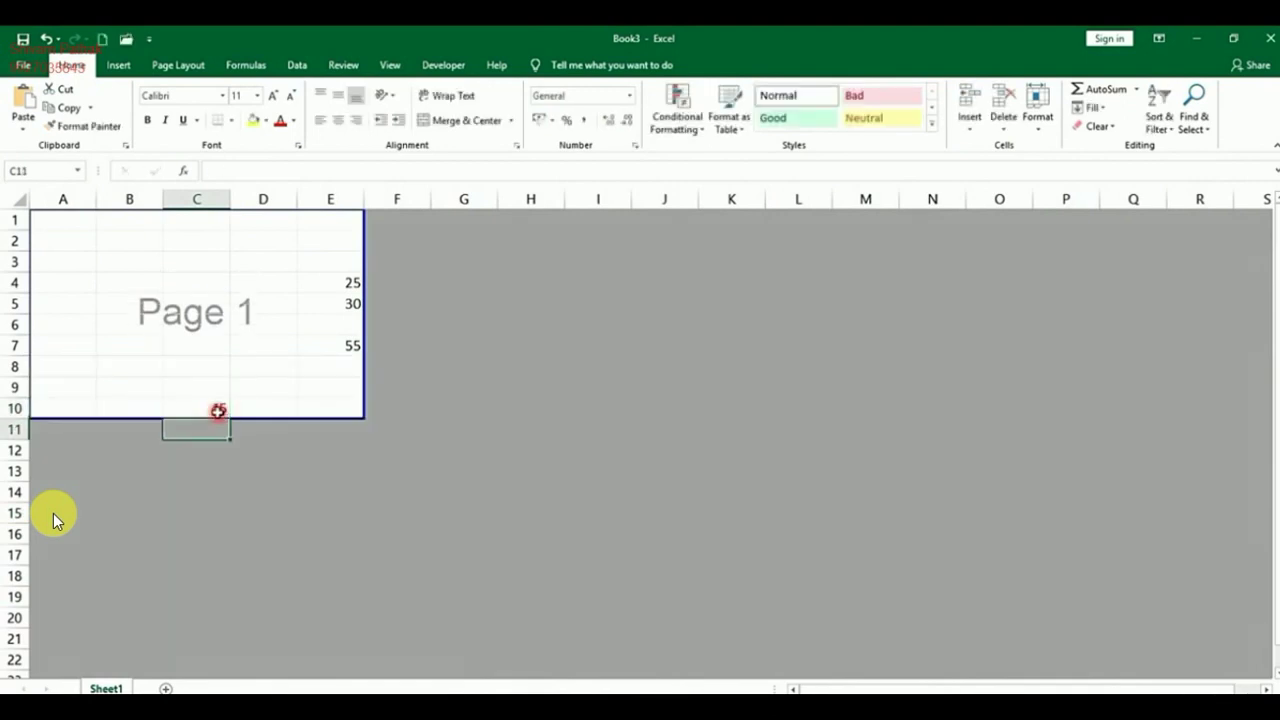
Enter 855 in cell C17, below the page area
{"action": "left_click", "coordinate": [201, 552]}
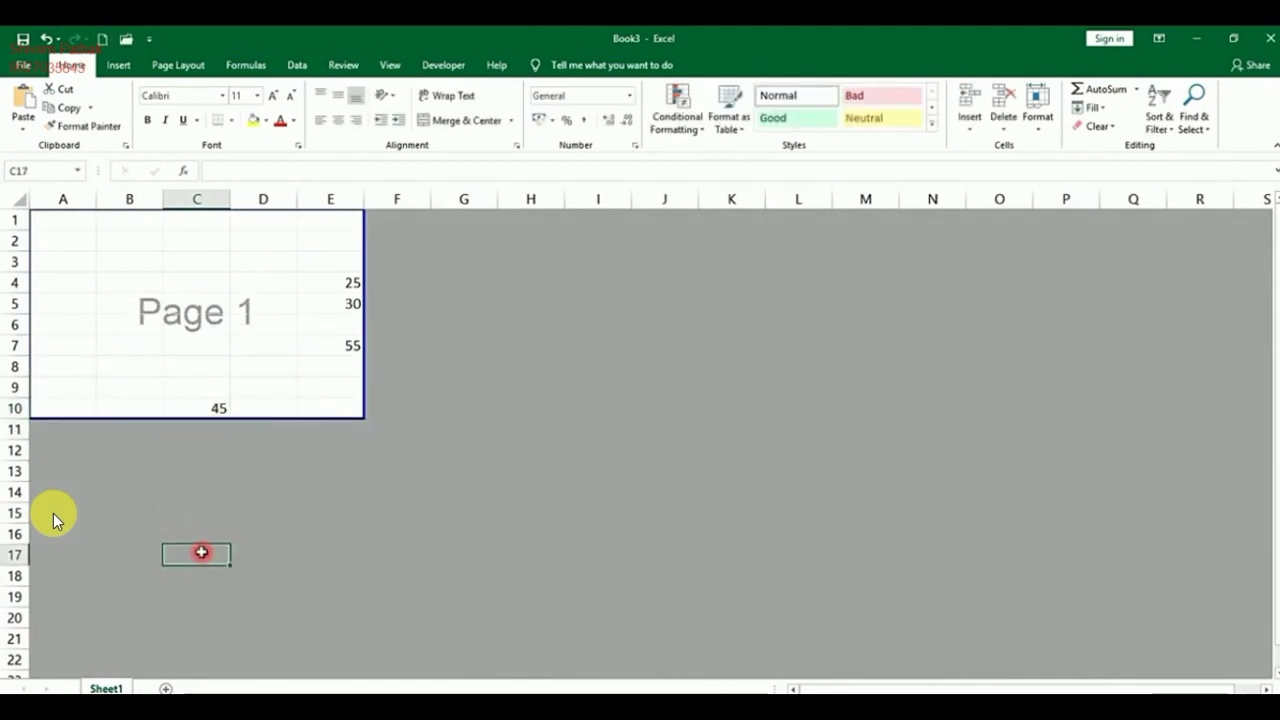
{"action": "type", "text": "855"}
{"action": "key", "text": "Return"}
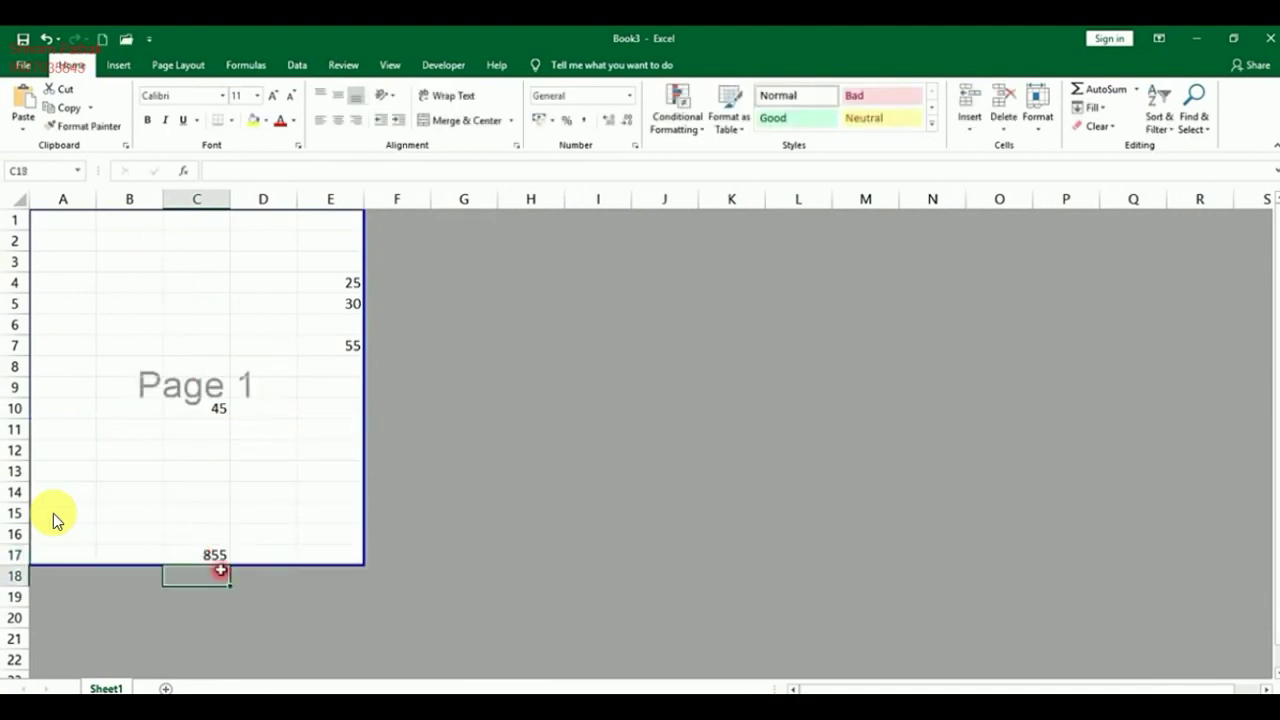
Enter aaa in cell C25 and aa in cell C33, below the Page 1 area
{"action": "scroll", "coordinate": [55, 519], "scroll_direction": "down", "scroll_amount": 4}
{"action": "scroll", "coordinate": [55, 519], "scroll_direction": "up", "scroll_amount": 4}
{"action": "scroll", "coordinate": [55, 519], "scroll_direction": "down", "scroll_amount": 4}
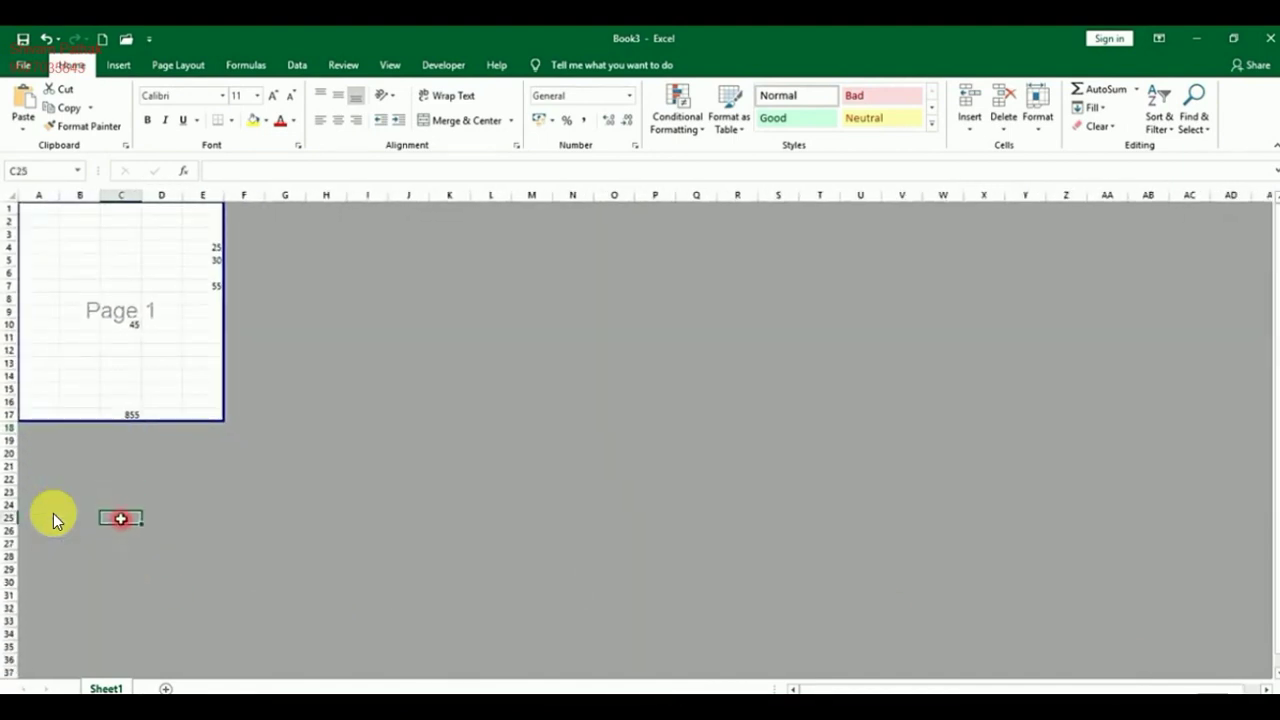
{"action": "type", "text": "aa"}
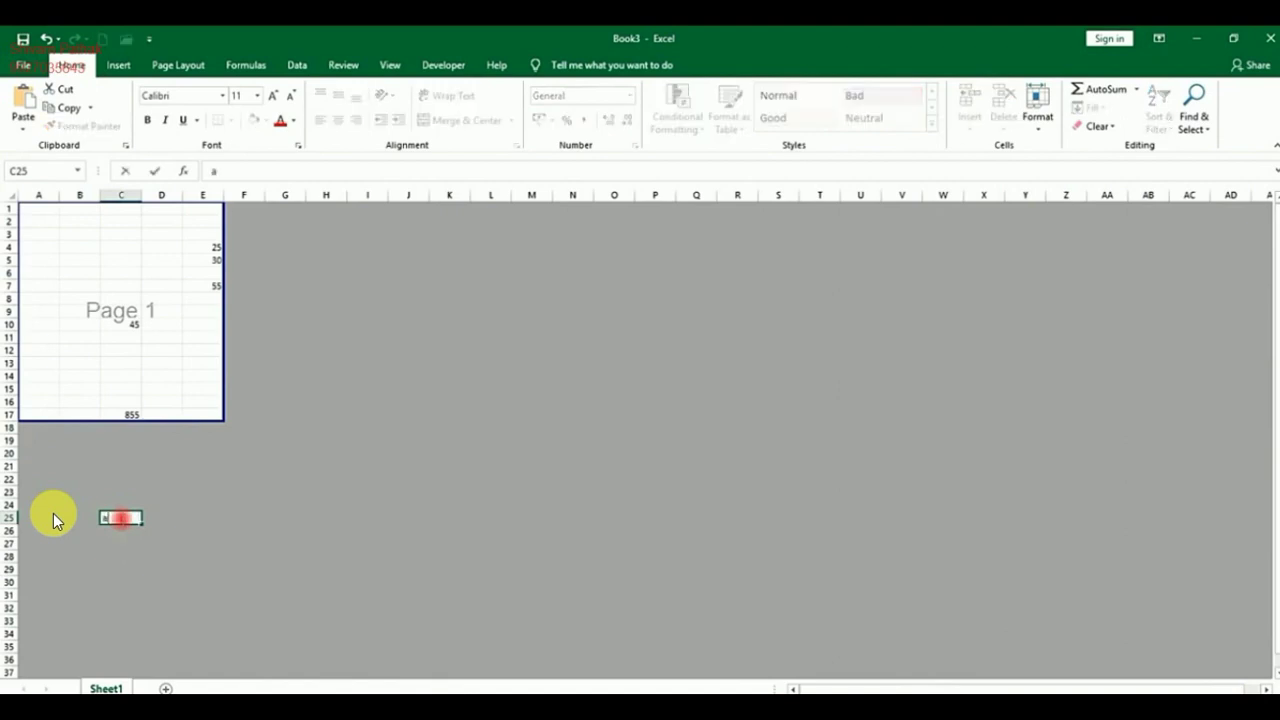
{"action": "key", "text": "Return"}
{"action": "type", "text": "aa"}
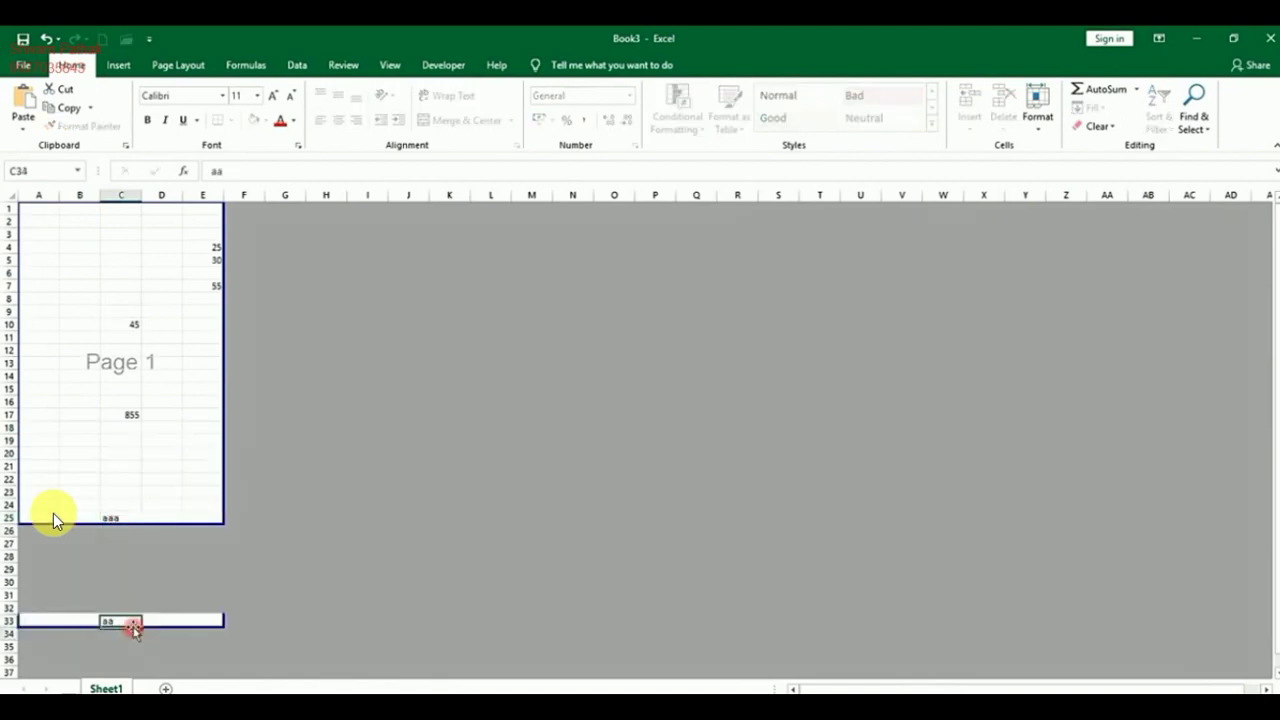
{"action": "key", "text": "Return"}
Enter aa in cells D38 and D50, each below the current page boundary
{"action": "scroll", "coordinate": [55, 519], "scroll_direction": "down", "scroll_amount": 4}
{"action": "left_click", "coordinate": [161, 531]}
{"action": "type", "text": "aa"}
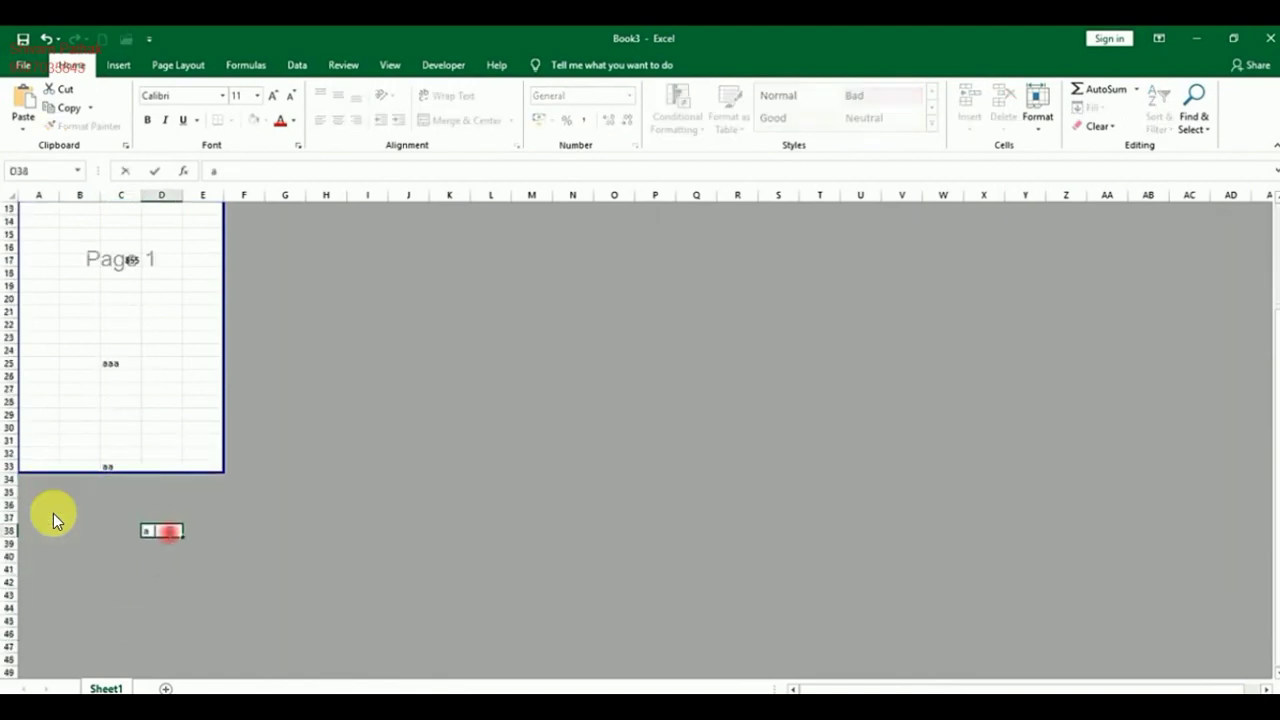
{"action": "key", "text": "Return"}
{"action": "scroll", "coordinate": [143, 565], "scroll_direction": "down", "scroll_amount": 3}
{"action": "left_click", "coordinate": [143, 565]}
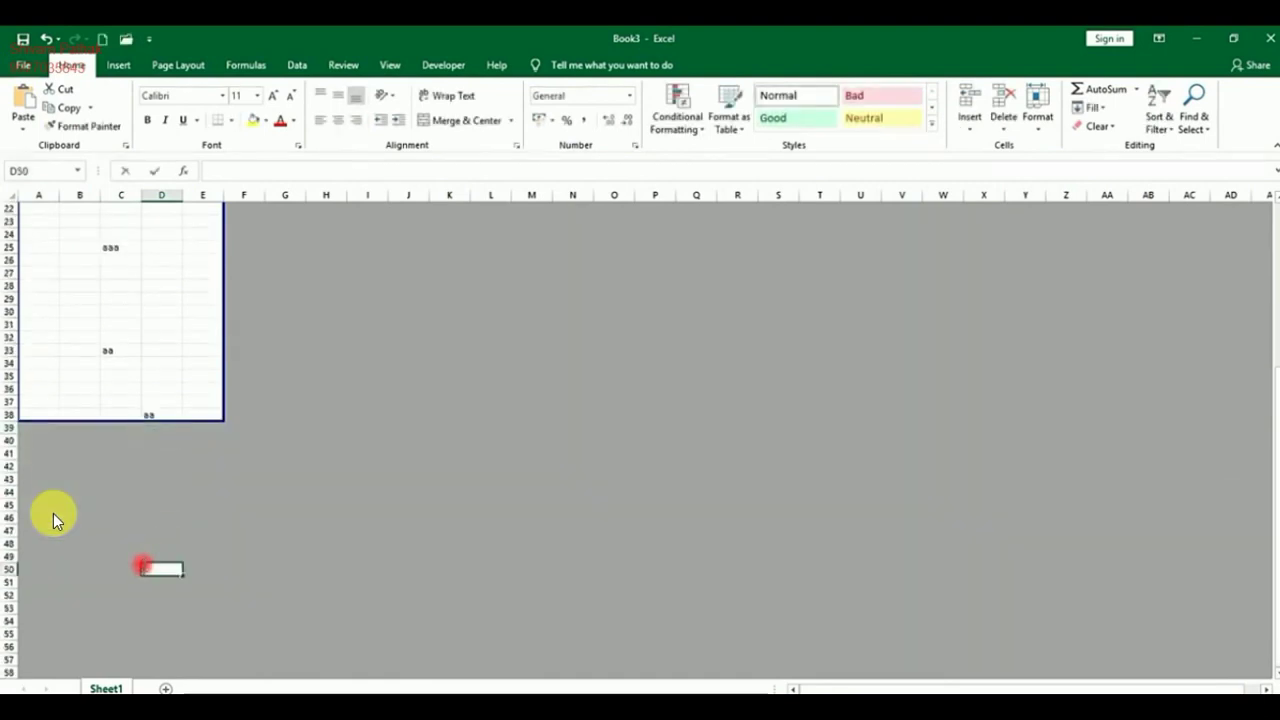
{"action": "type", "text": "aa"}
{"action": "key", "text": "Return"}
Enter aaa in cells D71 and D74 to extend the data onto a second page
{"action": "scroll", "coordinate": [143, 565], "scroll_direction": "down", "scroll_amount": 6}
{"action": "scroll", "coordinate": [143, 565], "scroll_direction": "down", "scroll_amount": 1}
{"action": "left_click", "coordinate": [143, 565]}
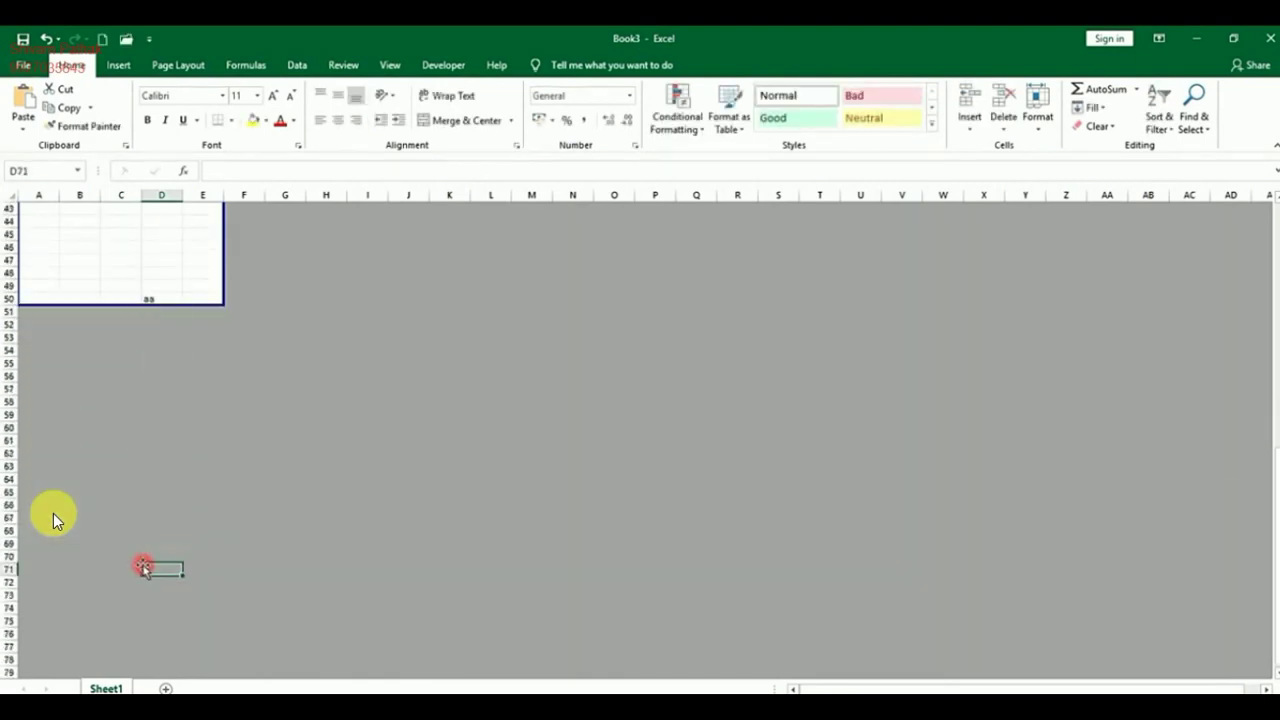
{"action": "type", "text": "aa"}
{"action": "key", "text": "Return"}
{"action": "scroll", "coordinate": [54, 518], "scroll_direction": "up", "scroll_amount": 4}
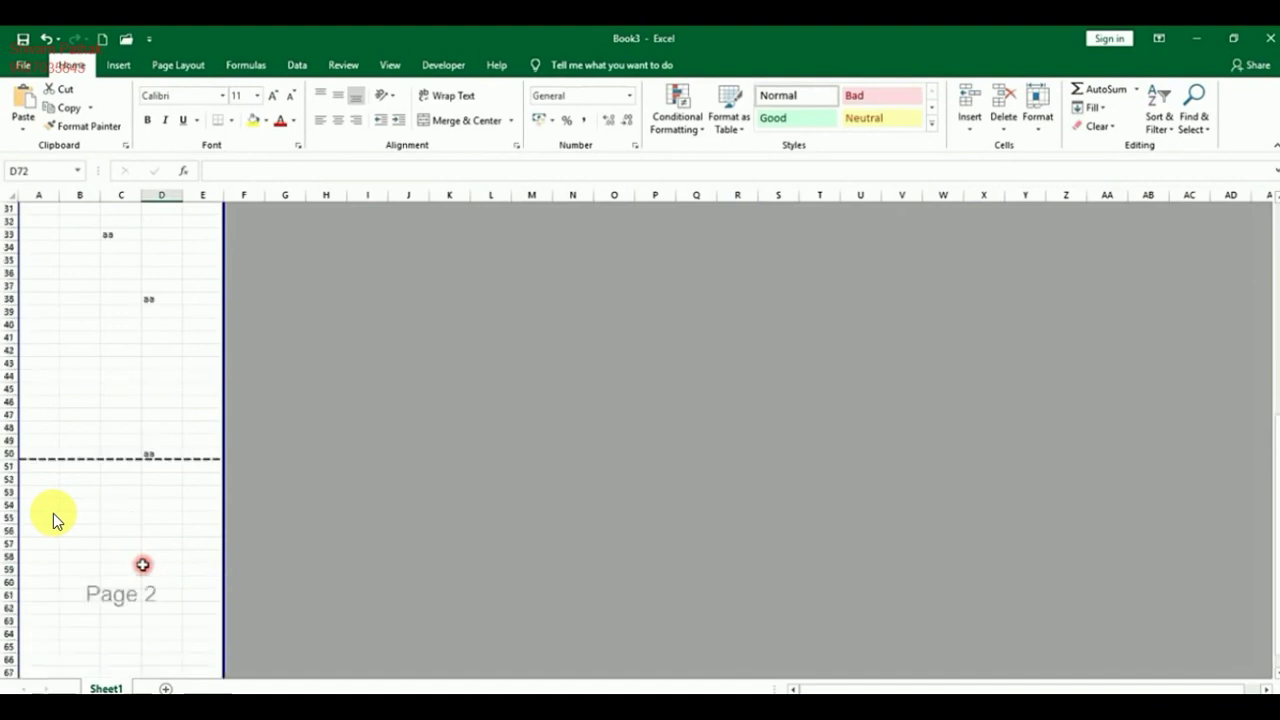
{"action": "scroll", "coordinate": [54, 518], "scroll_direction": "down", "scroll_amount": 4}
{"action": "left_click", "coordinate": [170, 603]}
{"action": "type", "text": "aaa"}
{"action": "key", "text": "Return"}
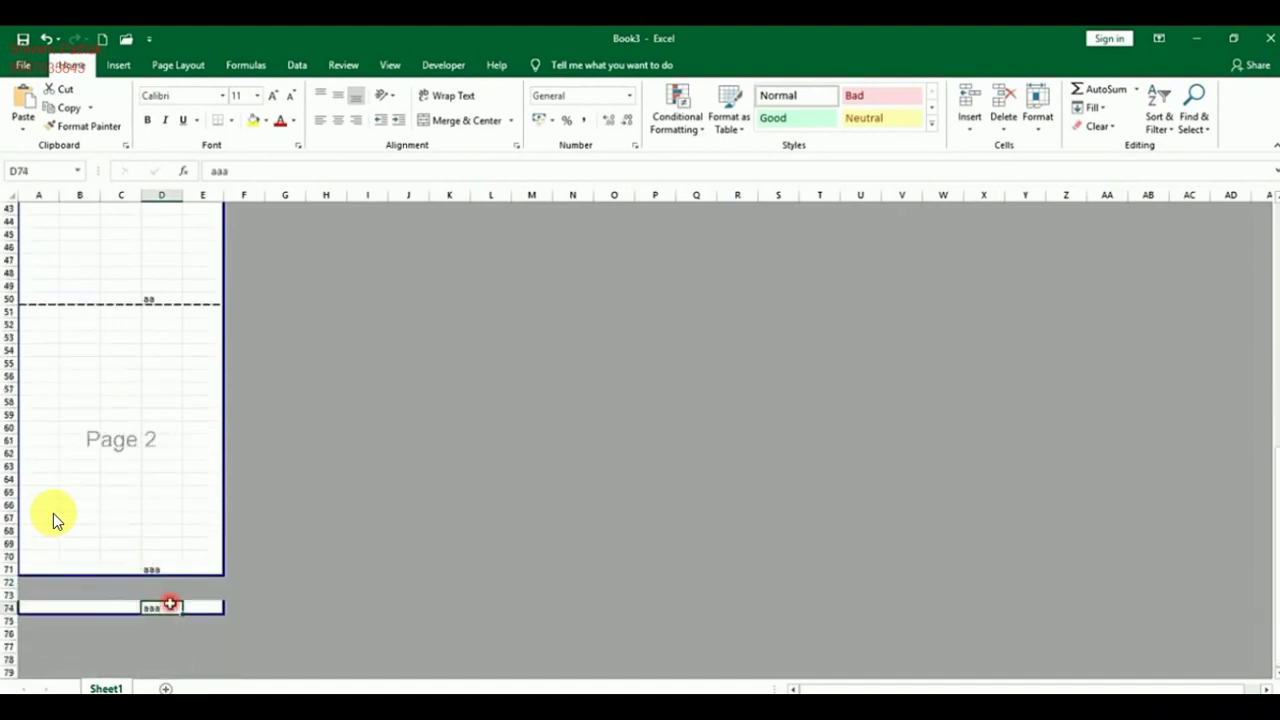
Select the Page 1 area from A1 and the Page 2 area A51:E74 in turn to examine each page's extent
{"action": "scroll", "coordinate": [170, 603], "scroll_direction": "up", "scroll_amount": 14}
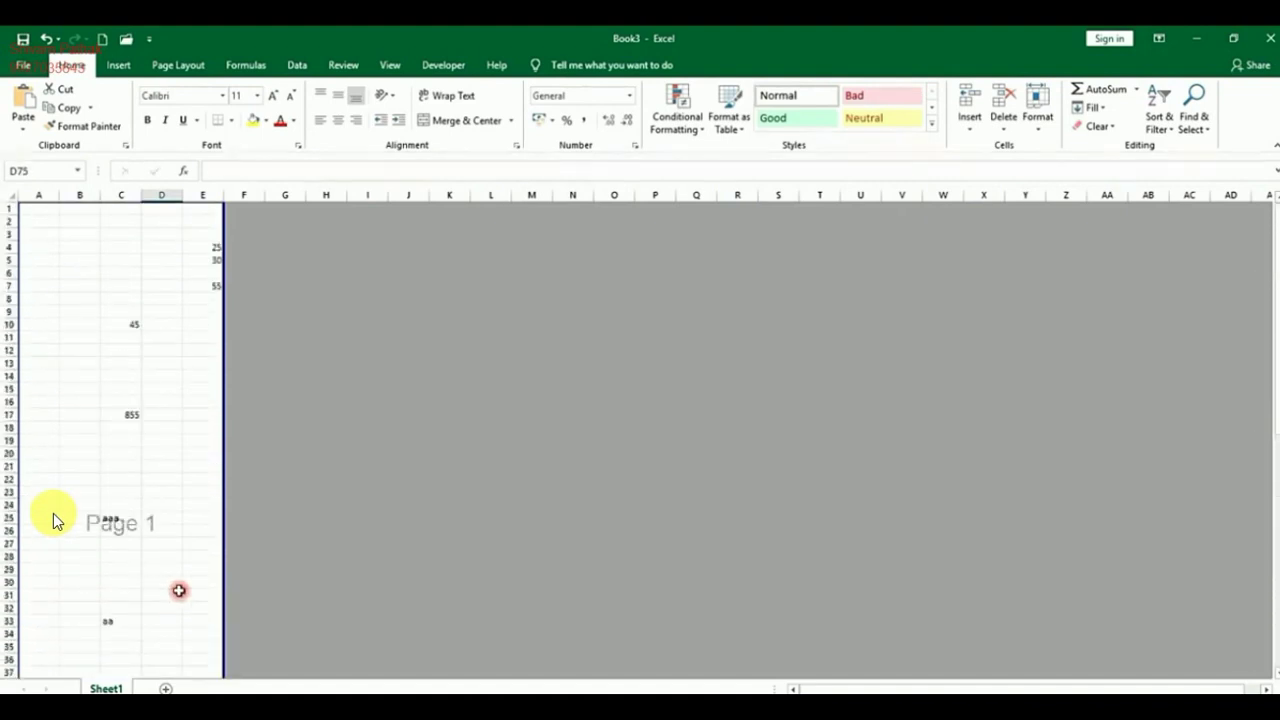
{"action": "left_click_drag", "start_coordinate": [40, 209], "coordinate": [206, 603]}
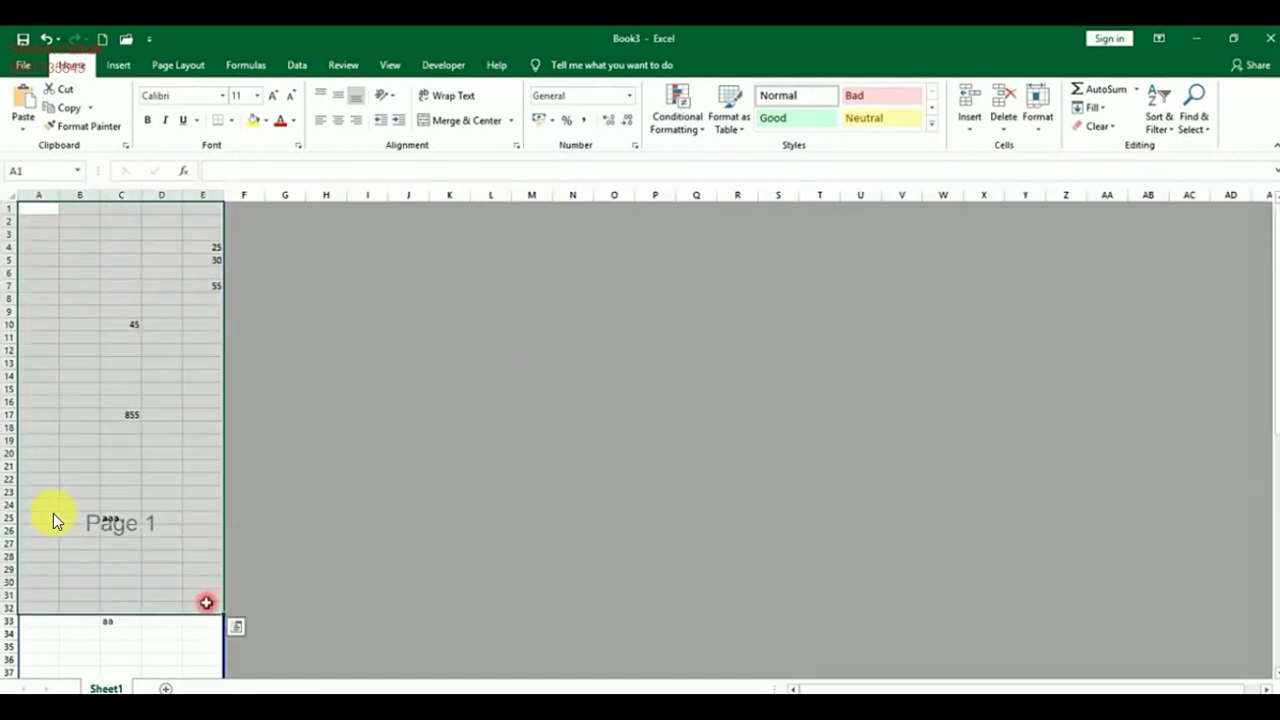
{"action": "scroll", "coordinate": [206, 600], "scroll_direction": "down", "scroll_amount": 8}
{"action": "left_click", "coordinate": [206, 528], "text": "shift"}
{"action": "scroll", "coordinate": [206, 526], "scroll_direction": "up", "scroll_amount": 6}
{"action": "scroll", "coordinate": [206, 525], "scroll_direction": "down", "scroll_amount": 13}
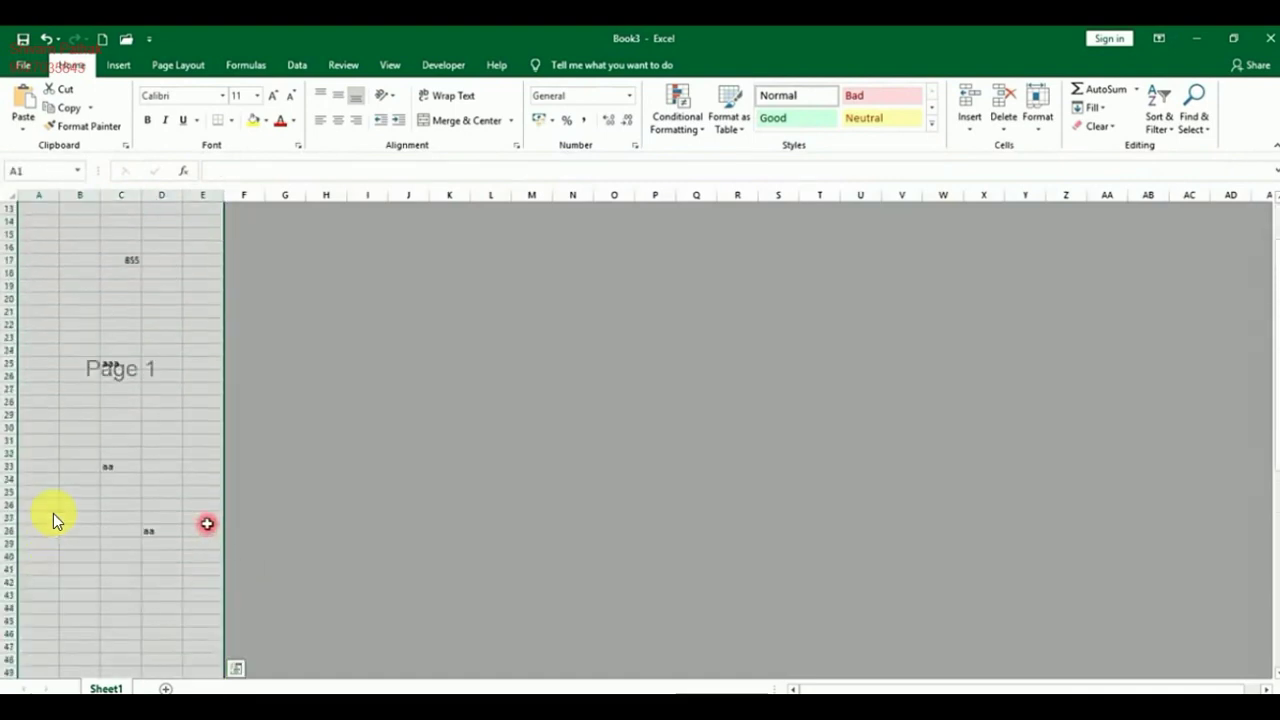
{"action": "left_click", "coordinate": [42, 273]}
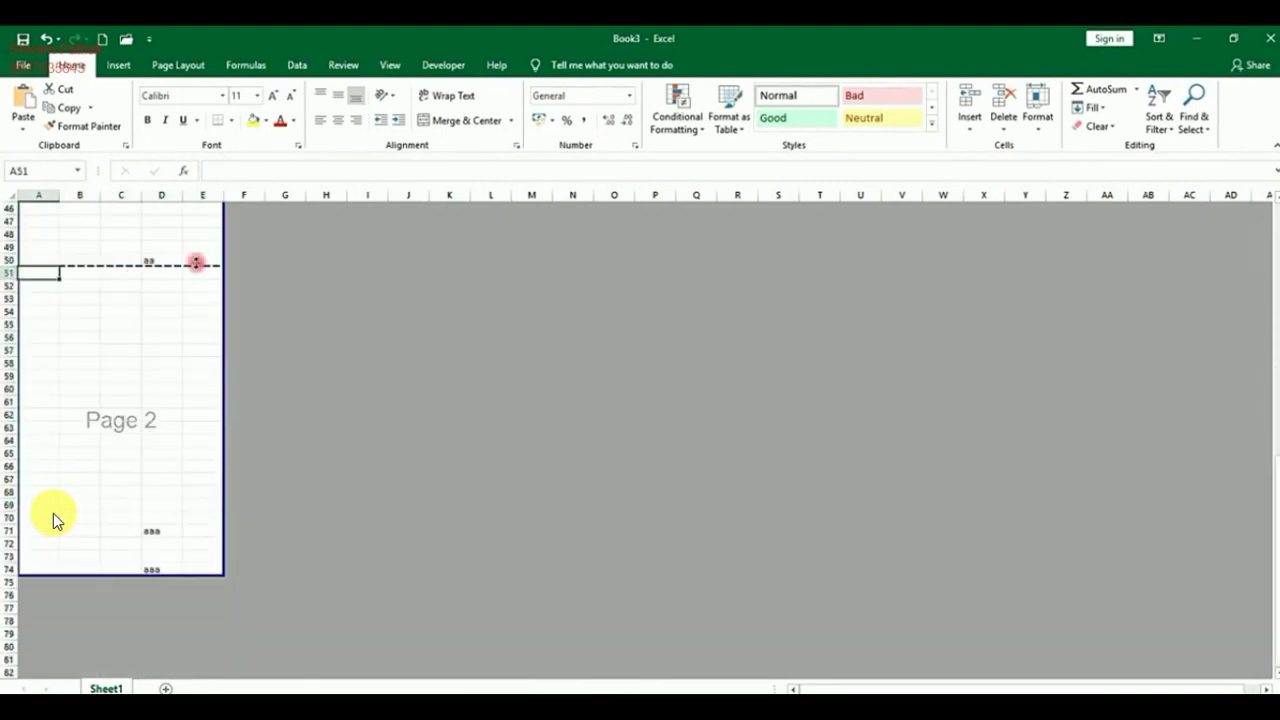
{"action": "mouse_move", "coordinate": [45, 275]}
{"action": "left_mouse_down"}
{"action": "mouse_move", "coordinate": [123, 283]}
{"action": "mouse_move", "coordinate": [200, 570]}
{"action": "left_mouse_up"}
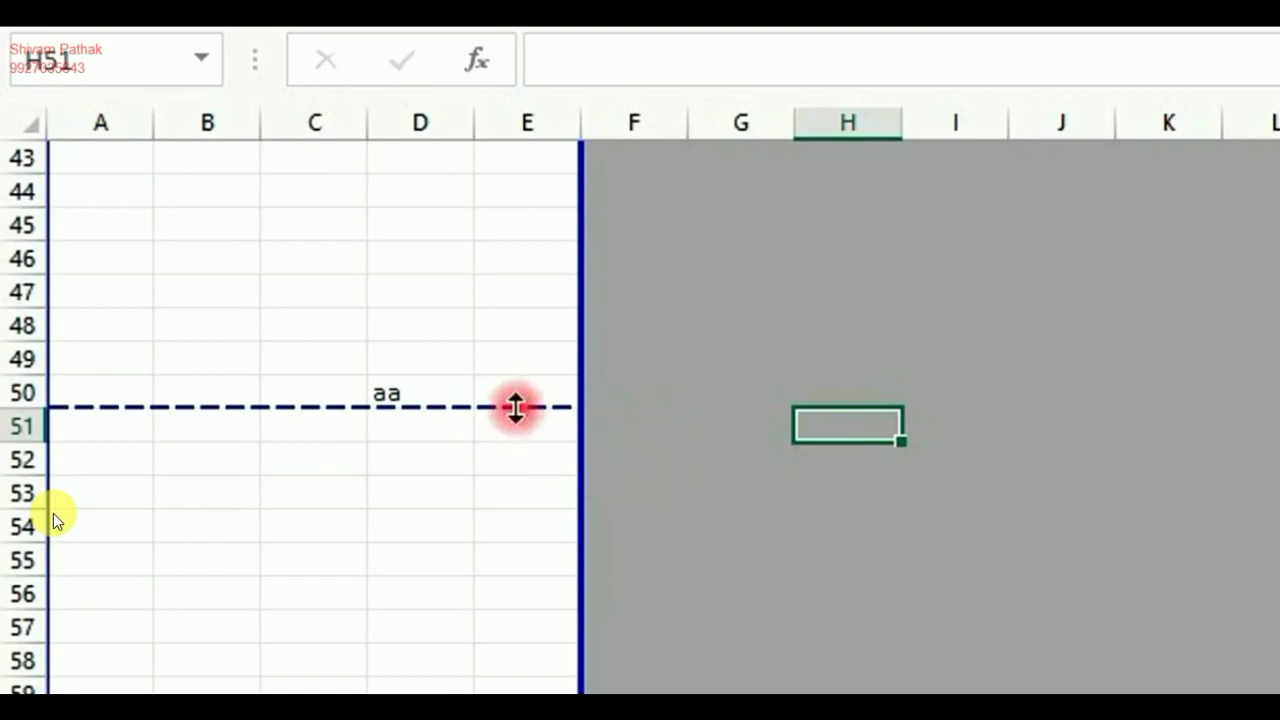
Examine the dashed page break by selecting cells on both sides of it, including D50, D53 and D52:D54
{"action": "left_click", "coordinate": [433, 388]}
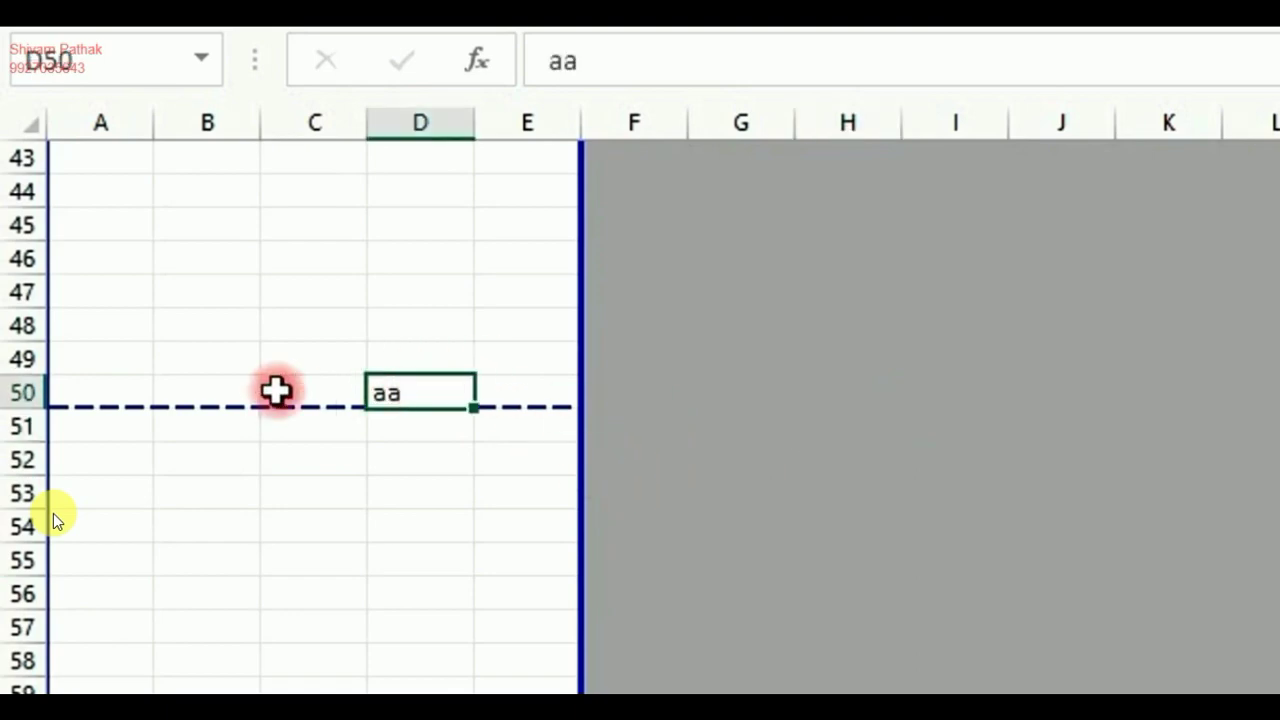
{"action": "left_click", "coordinate": [20, 391]}
{"action": "left_click", "coordinate": [449, 500]}
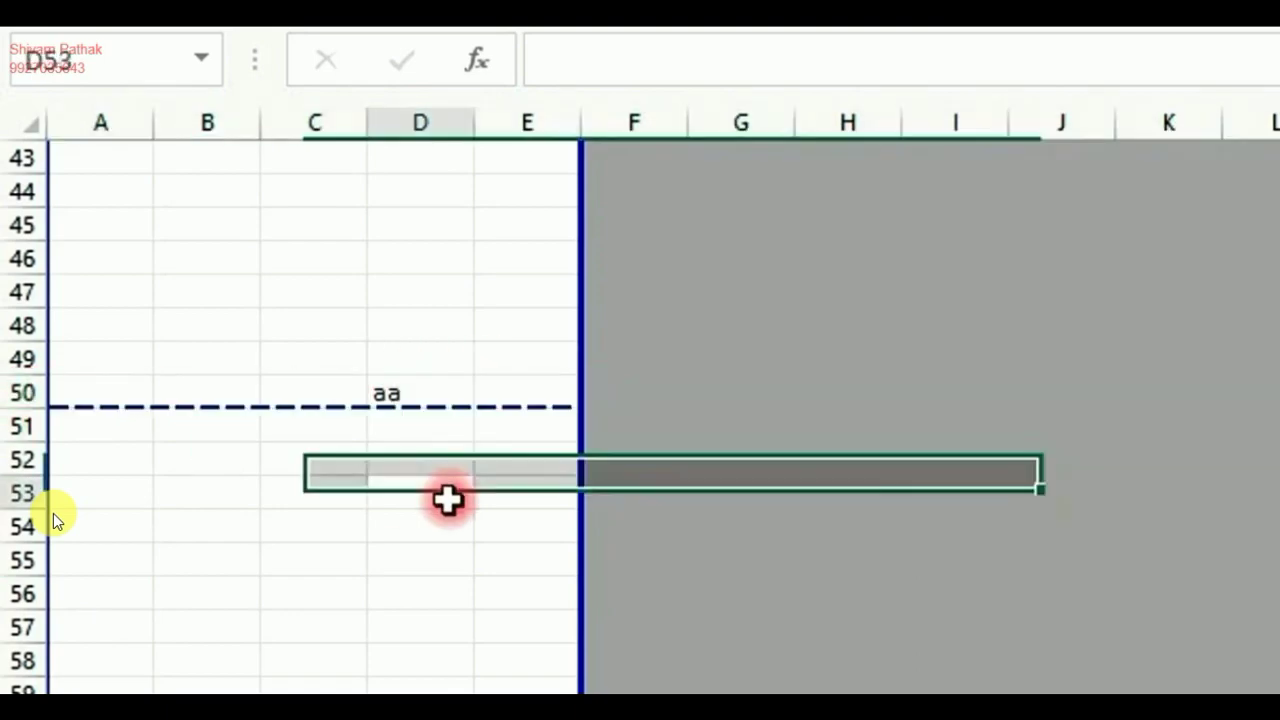
{"action": "left_click", "coordinate": [437, 391]}
{"action": "left_click_drag", "start_coordinate": [401, 451], "coordinate": [420, 525]}
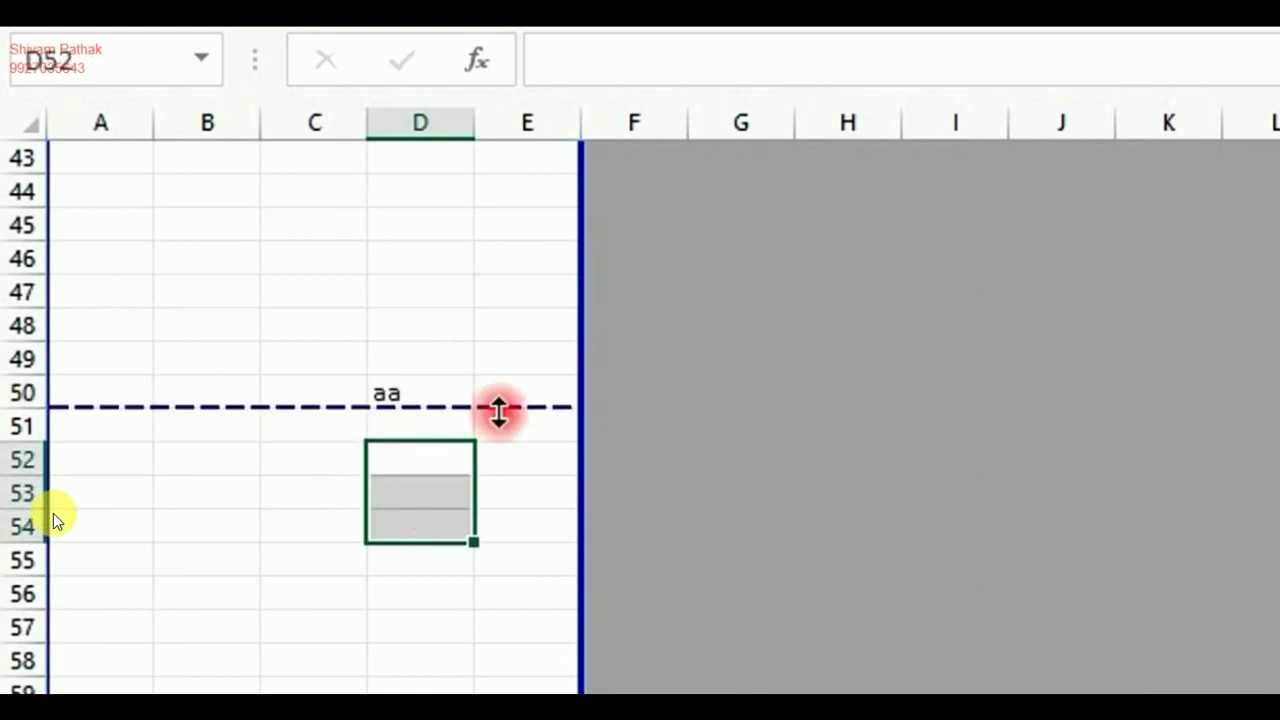
Move the page break up between rows 49 and 50, and select the Page 2 area from row 50 to row 73
{"action": "left_click_drag", "start_coordinate": [498, 410], "coordinate": [501, 378]}
{"action": "left_click", "coordinate": [309, 331]}
{"action": "left_click_drag", "start_coordinate": [235, 235], "coordinate": [32, 662]}
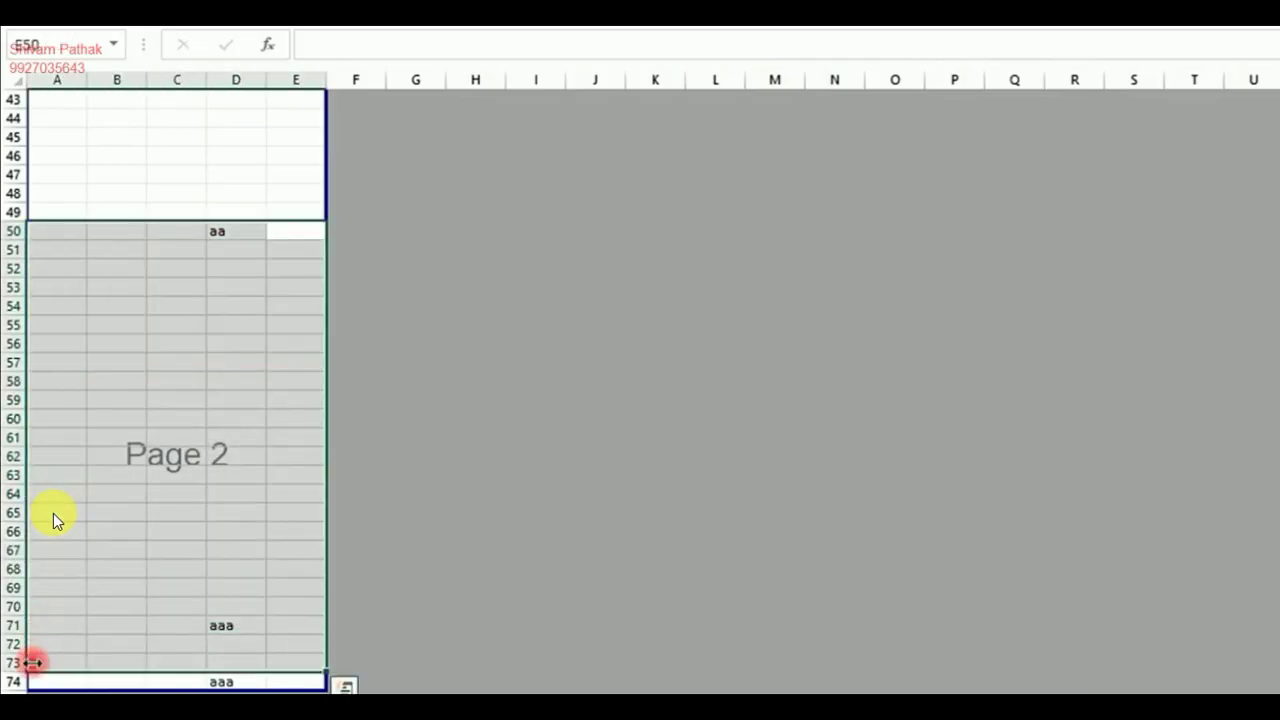
Switch the worksheet to Page Layout view and then to Normal view, and examine the page break above row 50
{"action": "scroll", "coordinate": [32, 662], "scroll_direction": "up", "scroll_amount": 6}
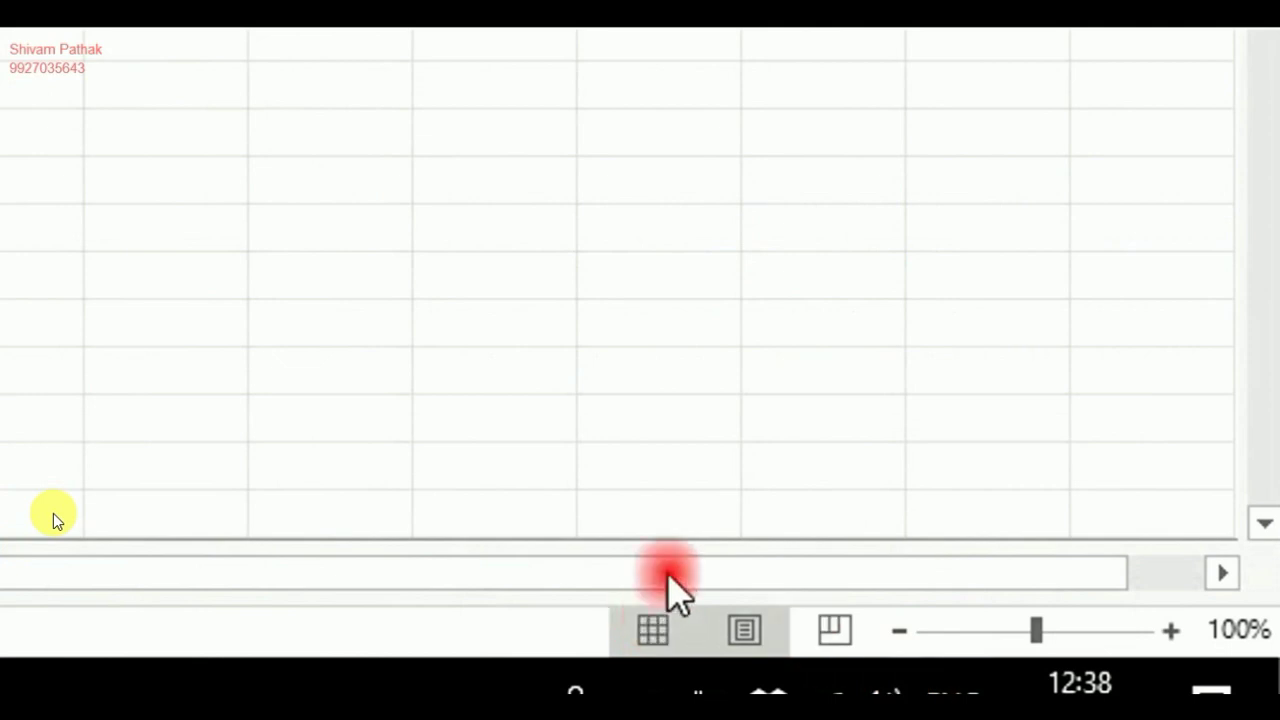
{"action": "left_click", "coordinate": [744, 630]}
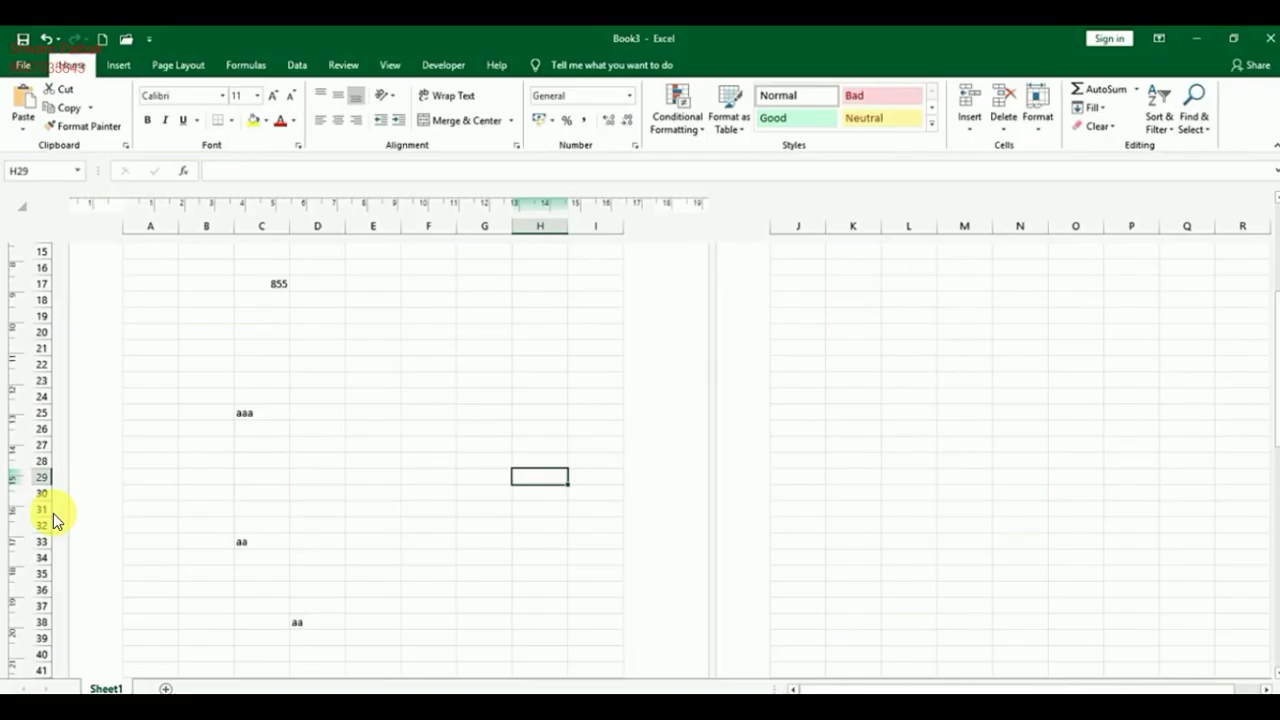
{"action": "scroll", "coordinate": [708, 520], "scroll_direction": "down", "scroll_amount": 14}
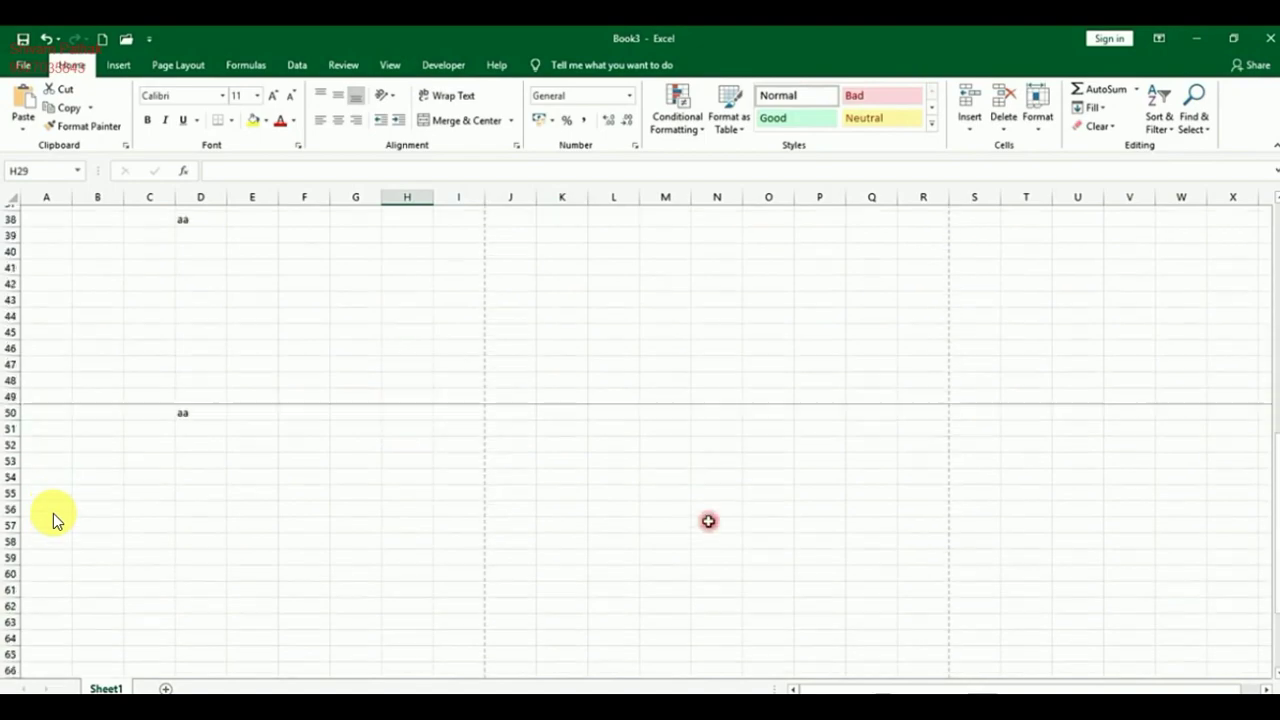
{"action": "scroll", "coordinate": [708, 520], "scroll_direction": "up", "scroll_amount": 7}
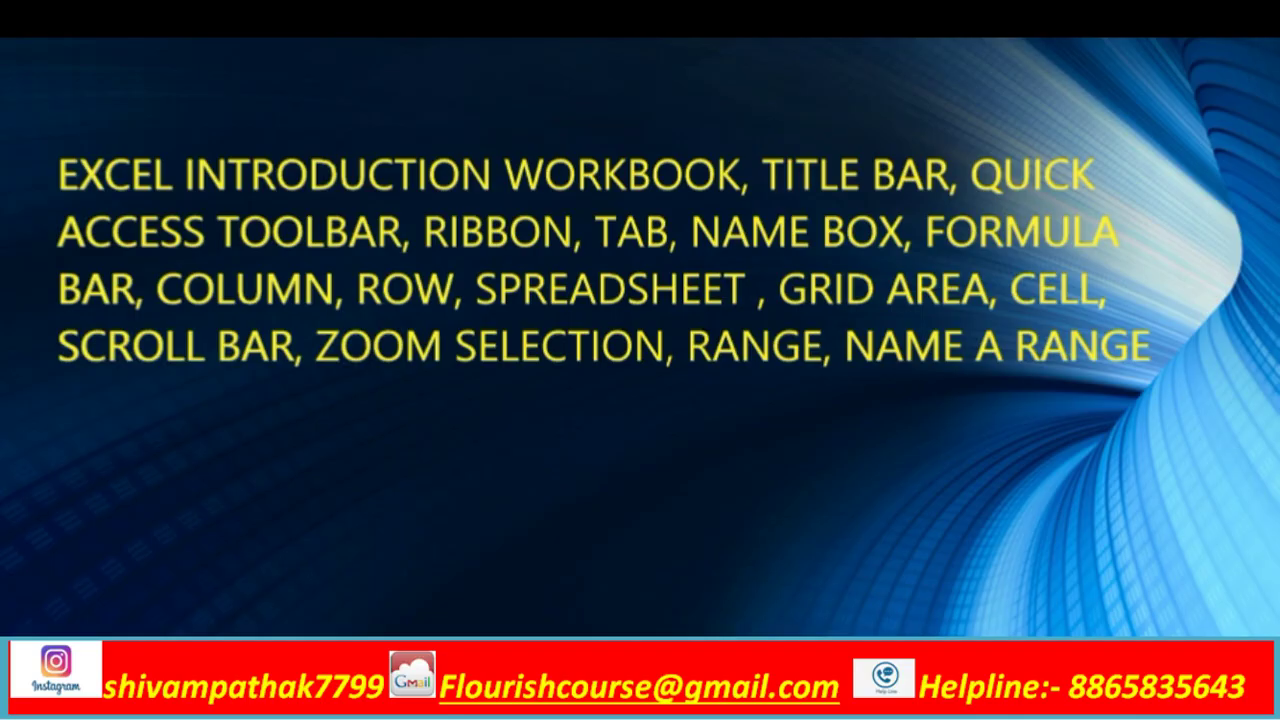